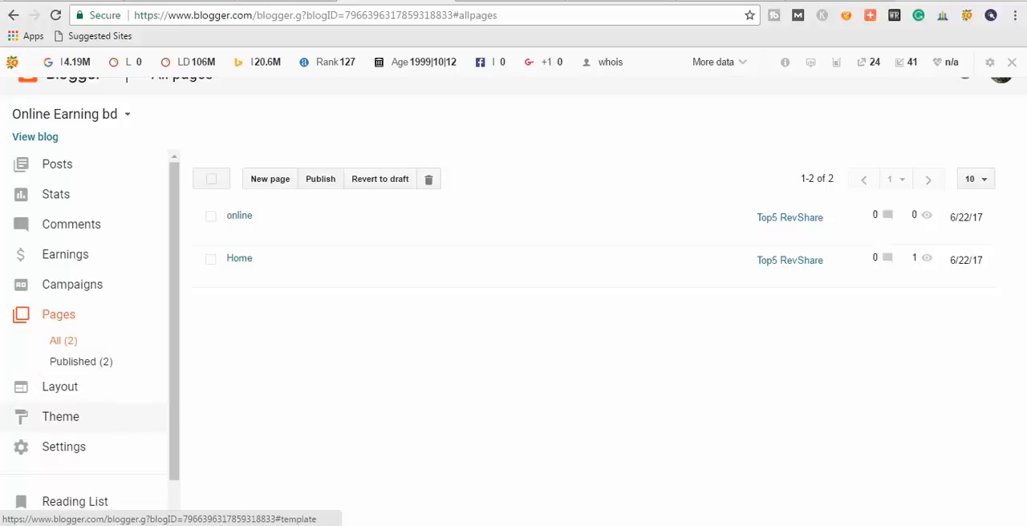
Open the blog's theme page, and search the web for "blogger templates" in a new browser tab.
{"action": "left_click", "coordinate": [60, 416]}
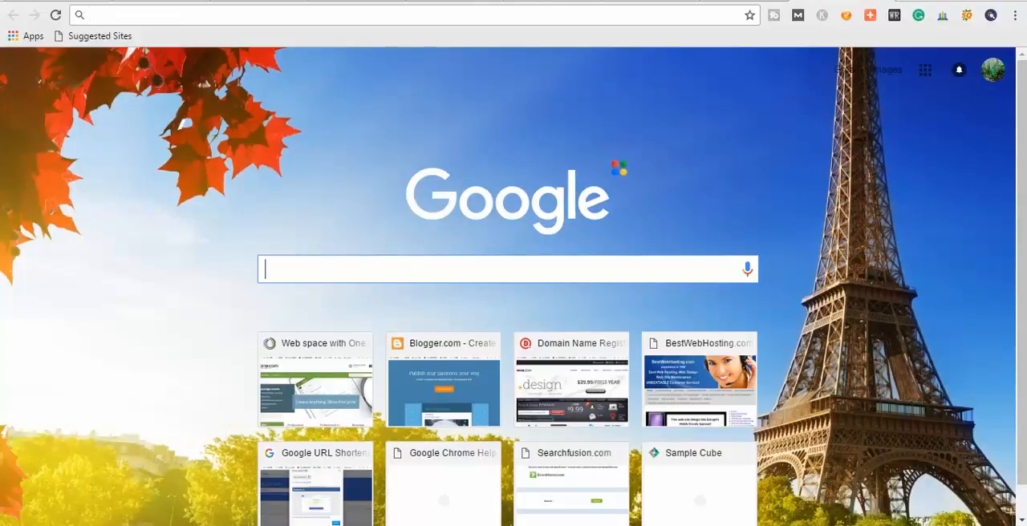
{"action": "type", "text": "blo"}
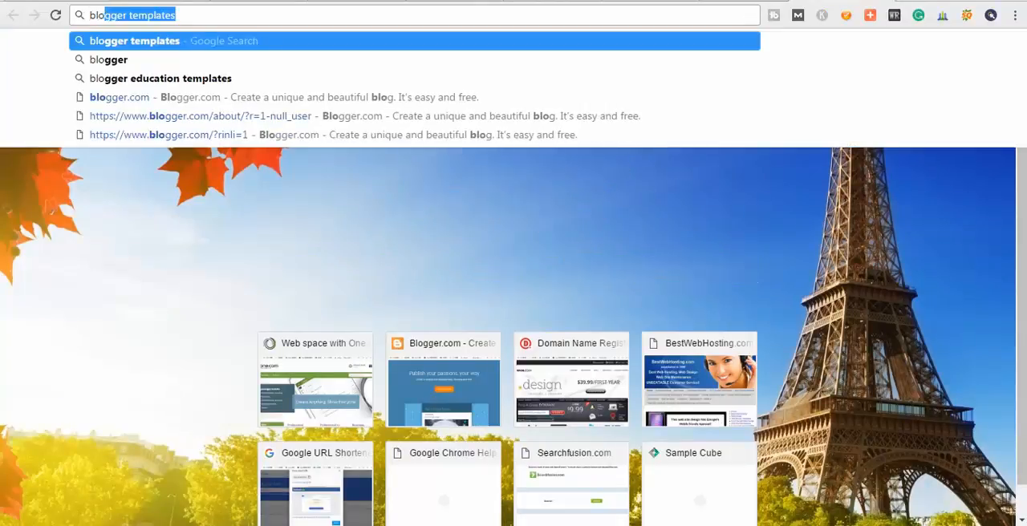
{"action": "key", "text": "Return"}
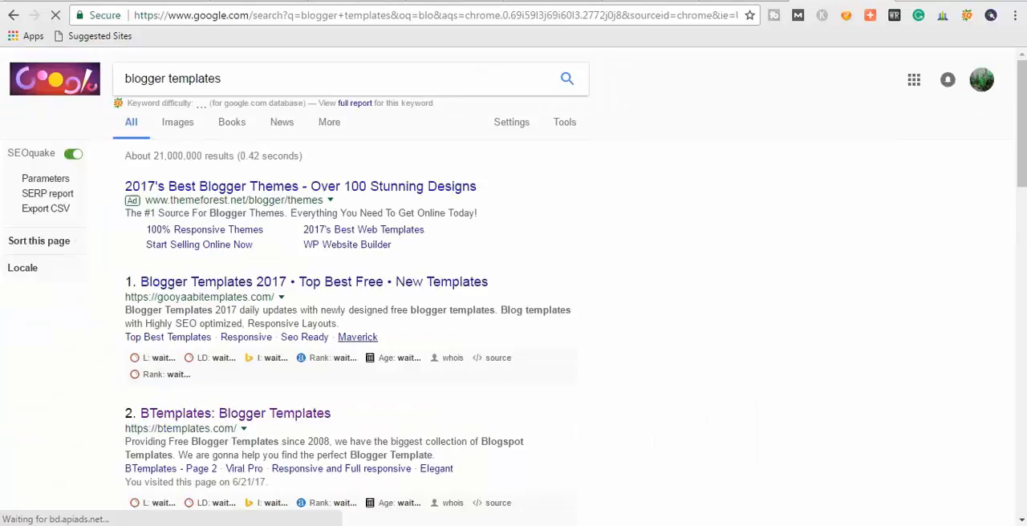
Open the BTemplates site from the search results and look through the templates on its front page.
{"action": "scroll", "coordinate": [514, 289], "scroll_direction": "down", "scroll_amount": 1}
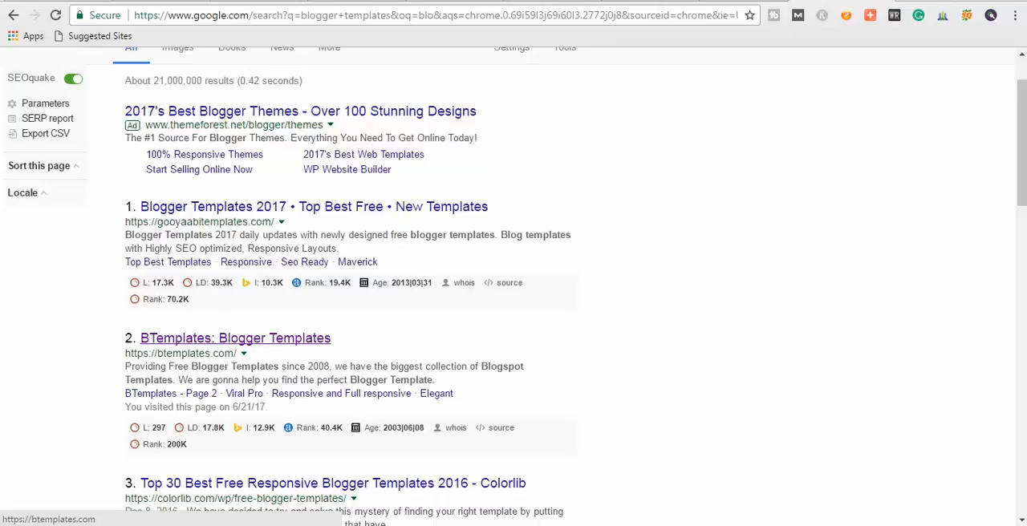
{"action": "left_click", "coordinate": [235, 338]}
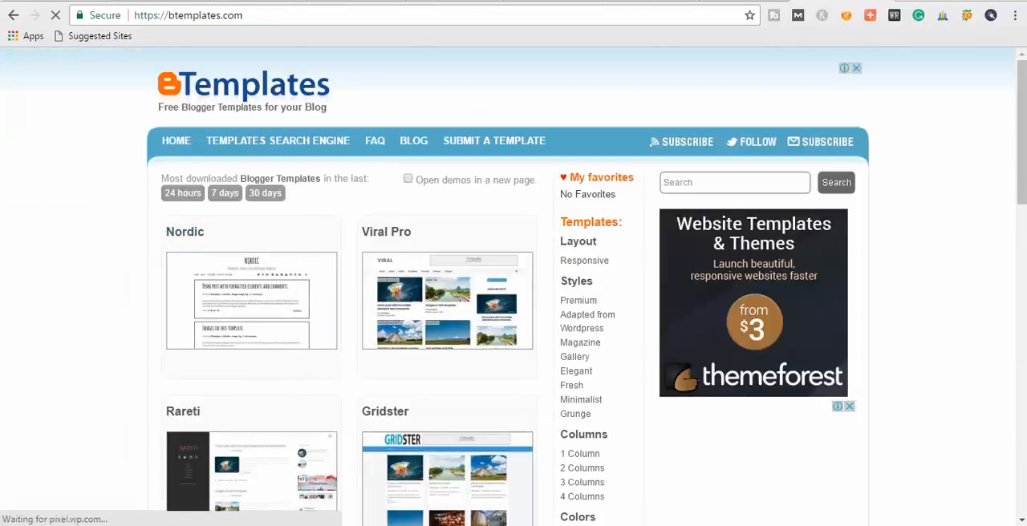
{"action": "scroll", "coordinate": [514, 288], "scroll_direction": "down", "scroll_amount": 2}
{"action": "scroll", "coordinate": [513, 302], "scroll_direction": "down", "scroll_amount": 2}
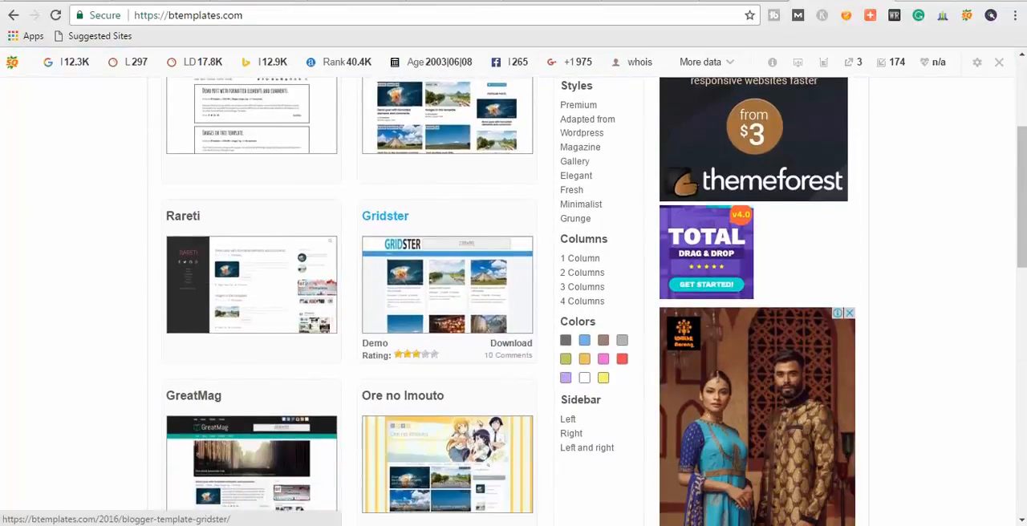
{"action": "scroll", "coordinate": [392, 154], "scroll_direction": "down", "scroll_amount": 6}
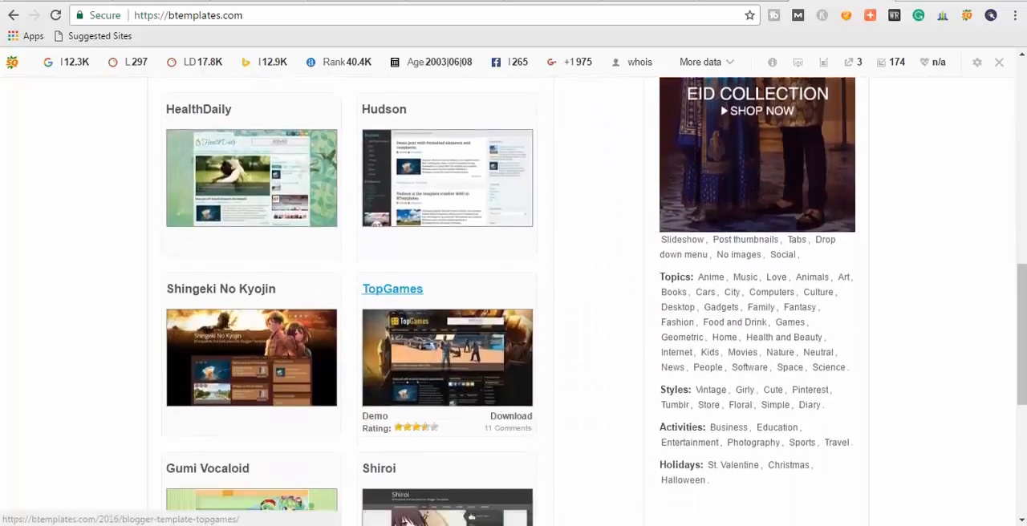
{"action": "scroll", "coordinate": [447, 241], "scroll_direction": "down", "scroll_amount": 3}
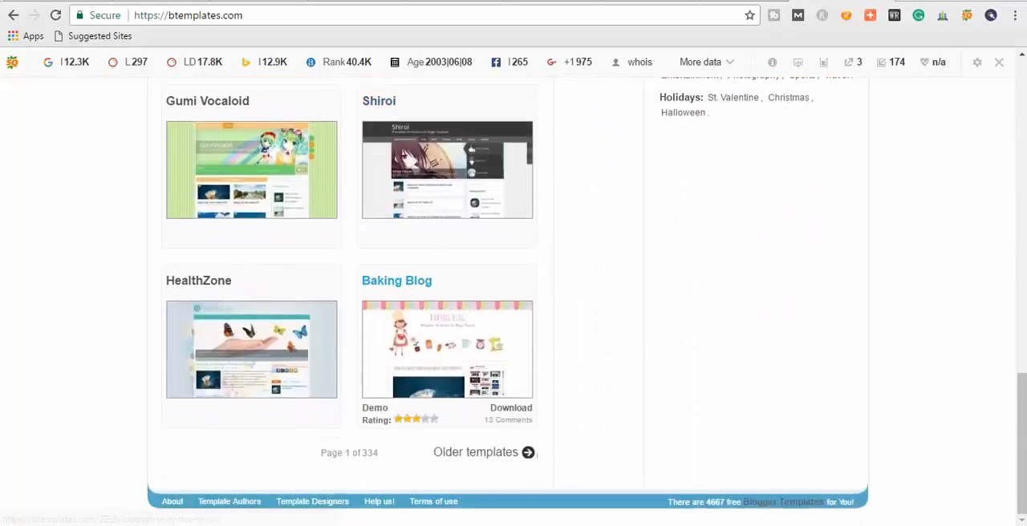
{"action": "scroll", "coordinate": [447, 401], "scroll_direction": "up", "scroll_amount": 2}
{"action": "scroll", "coordinate": [396, 386], "scroll_direction": "up", "scroll_amount": 15}
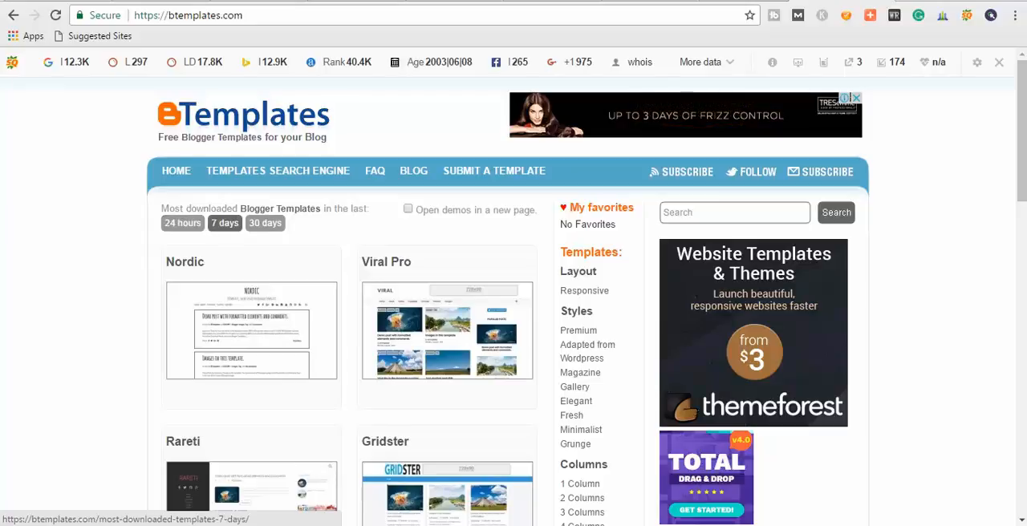
List the most downloaded Blogger templates of the last 30 days and browse through them.
{"action": "left_click", "coordinate": [264, 223]}
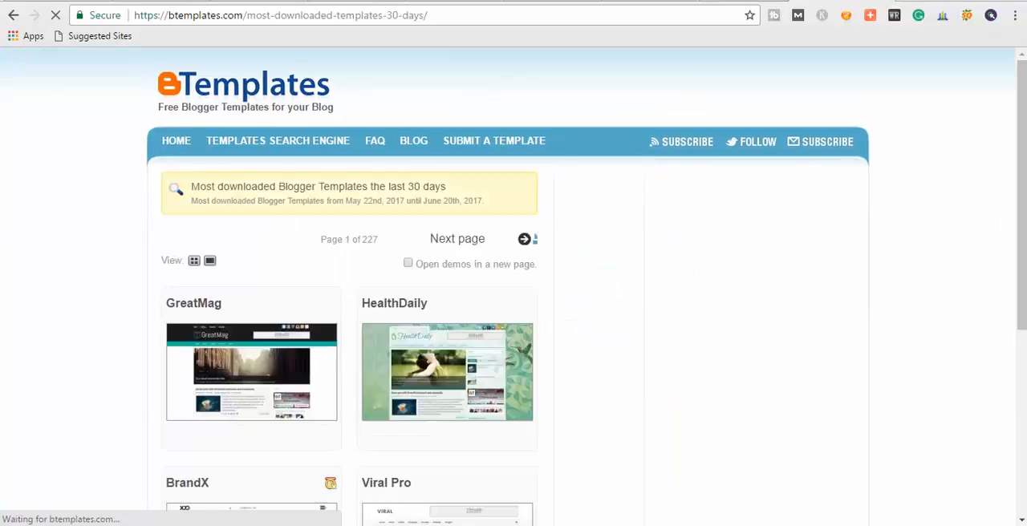
{"action": "scroll", "coordinate": [513, 285], "scroll_direction": "down", "scroll_amount": 1}
{"action": "scroll", "coordinate": [514, 285], "scroll_direction": "down", "scroll_amount": 8}
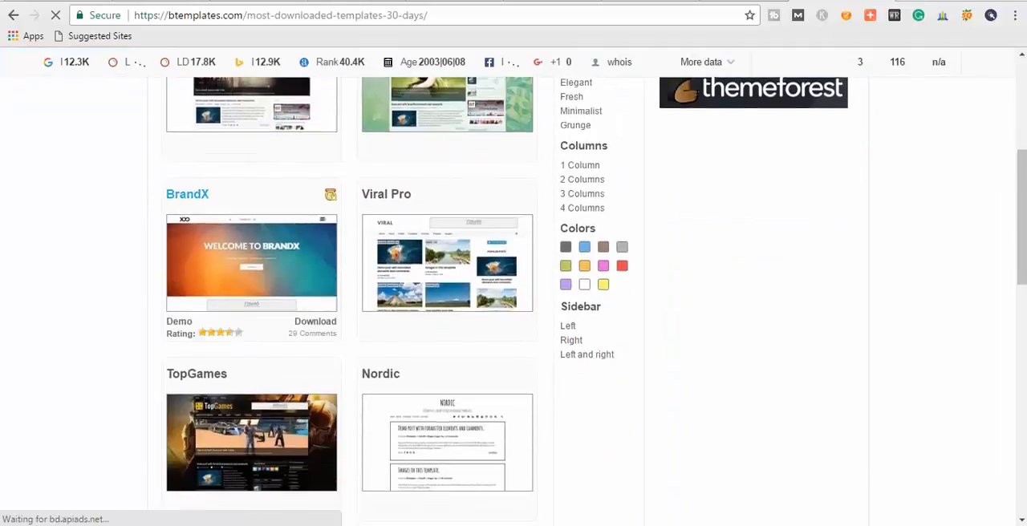
{"action": "scroll", "coordinate": [513, 286], "scroll_direction": "down", "scroll_amount": 5}
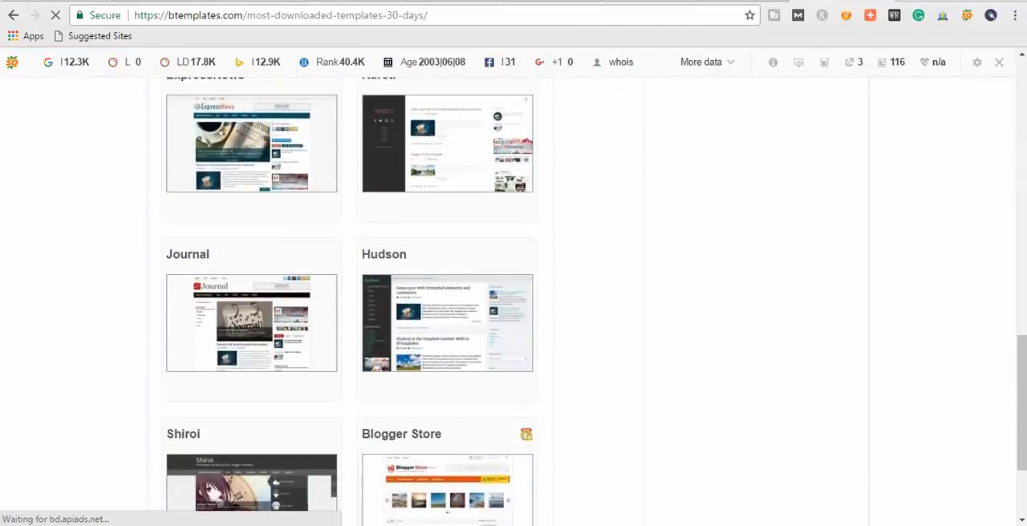
{"action": "scroll", "coordinate": [514, 302], "scroll_direction": "up", "scroll_amount": 1}
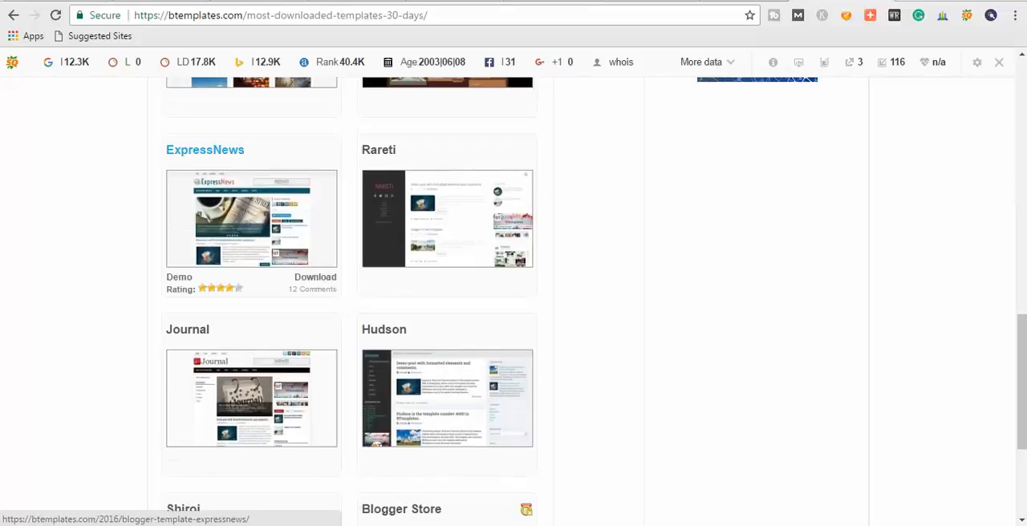
Open the ExpressNews template's page and download the template.
{"action": "left_click", "coordinate": [205, 151]}
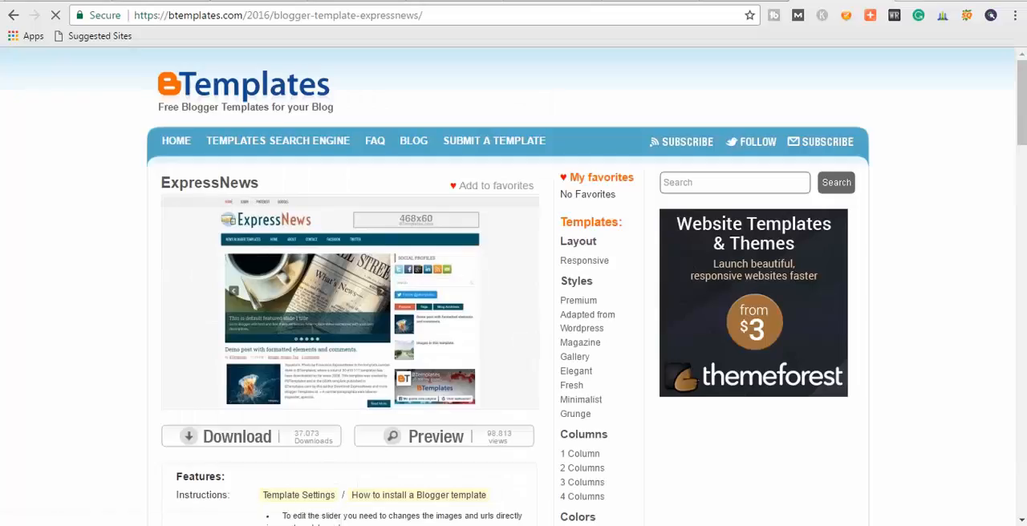
{"action": "scroll", "coordinate": [241, 241], "scroll_direction": "down", "scroll_amount": 3}
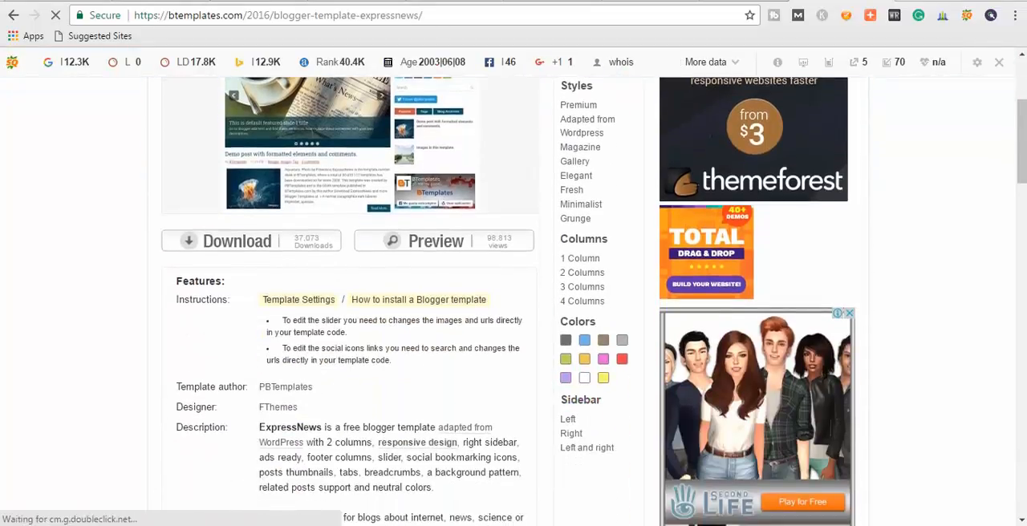
{"action": "left_click", "coordinate": [237, 241]}
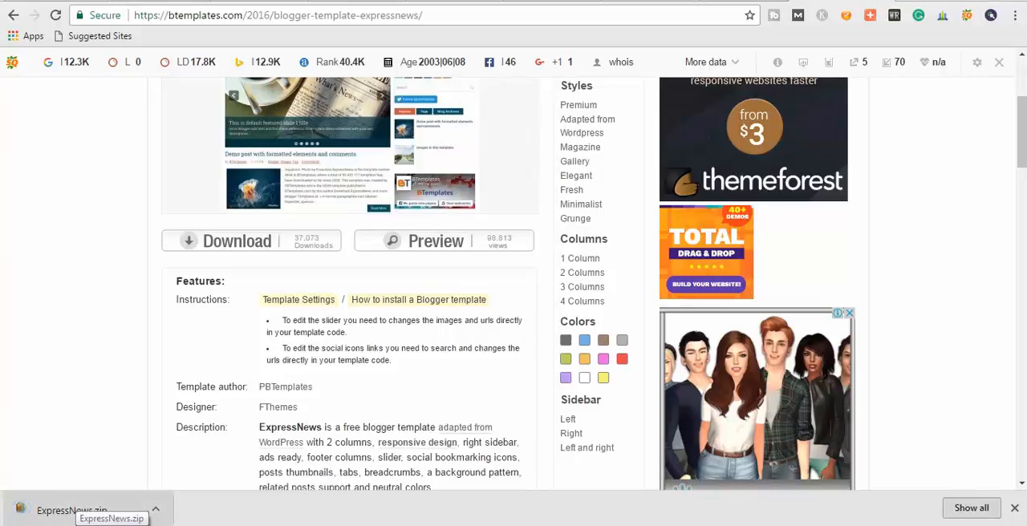
Open the downloaded ExpressNews.zip in WinRAR and examine the contents of its ExpressNews folder.
{"action": "left_click", "coordinate": [90, 508]}
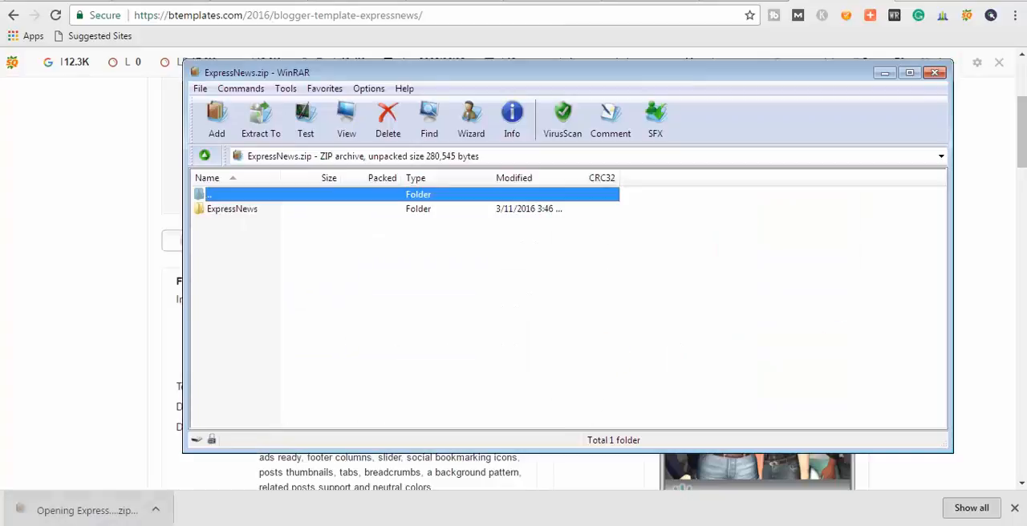
{"action": "double_click", "coordinate": [232, 209]}
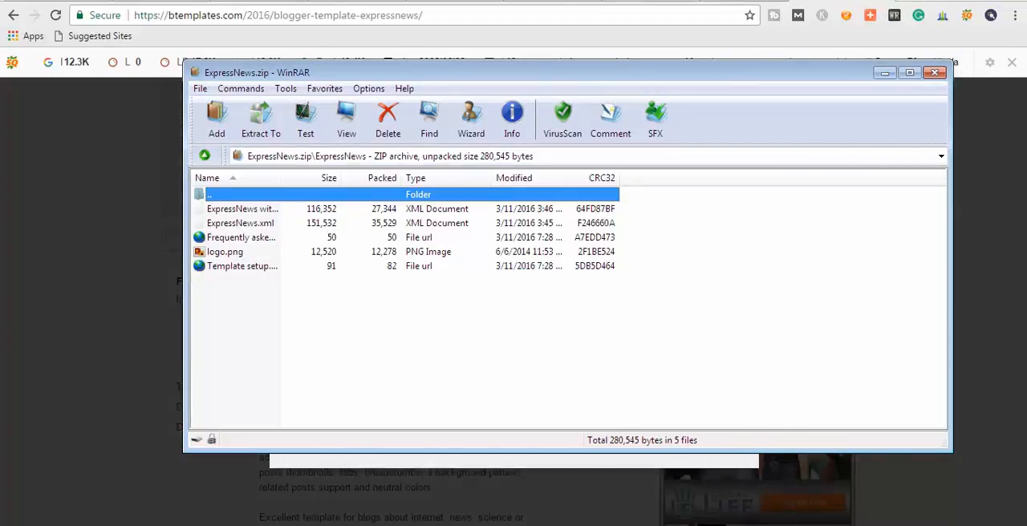
{"action": "left_click", "coordinate": [885, 73]}
Switch back to the blog's theme page in Blogger and open the theme's Backup / Restore dialog.
{"action": "left_click", "coordinate": [449, 1]}
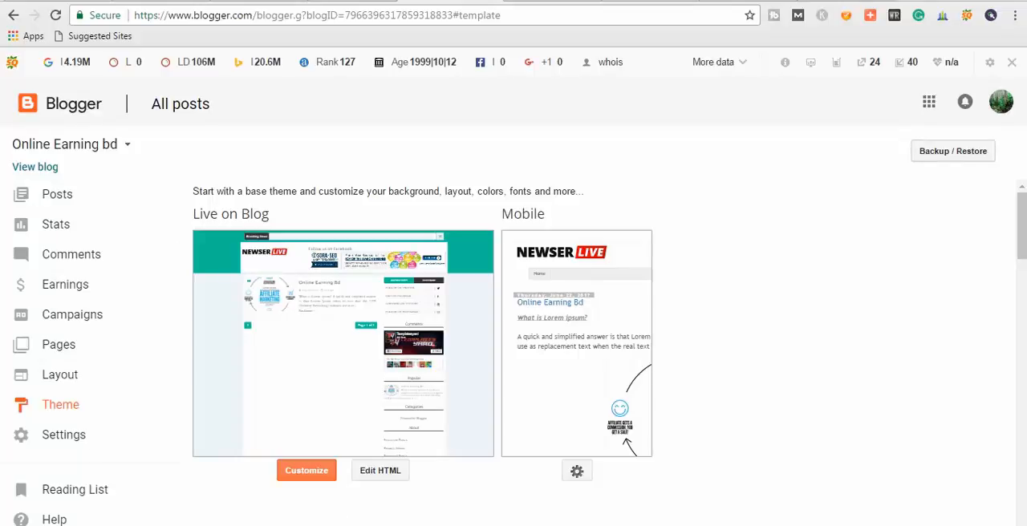
{"action": "left_click", "coordinate": [952, 150]}
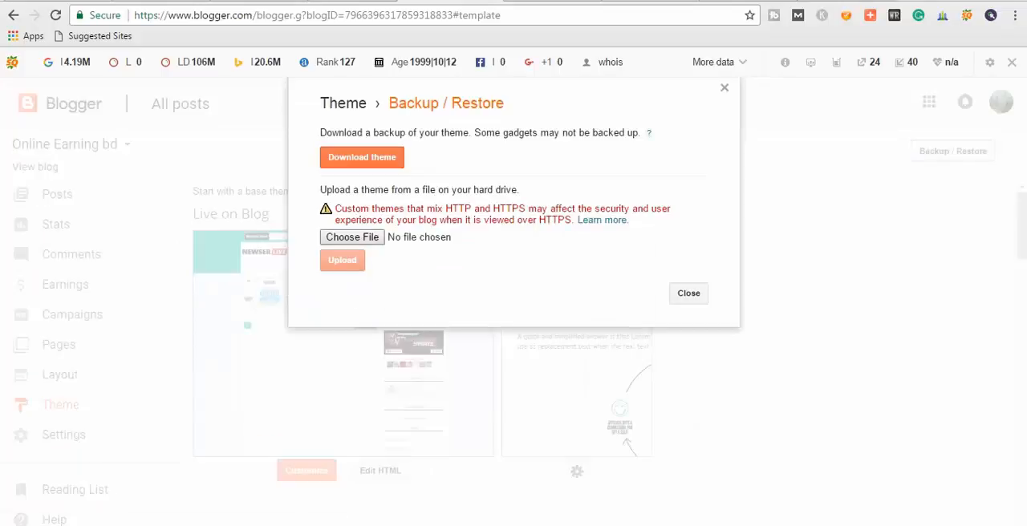
Try to upload ExpressNews.zip from the Downloads folder as the blog's theme.
{"action": "left_click", "coordinate": [352, 238]}
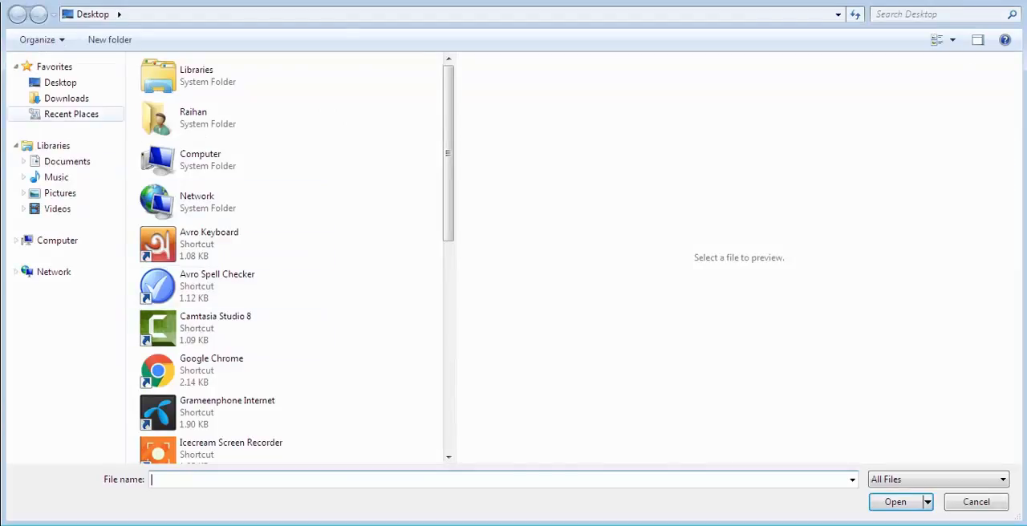
{"action": "left_click", "coordinate": [61, 83]}
{"action": "left_click", "coordinate": [66, 98]}
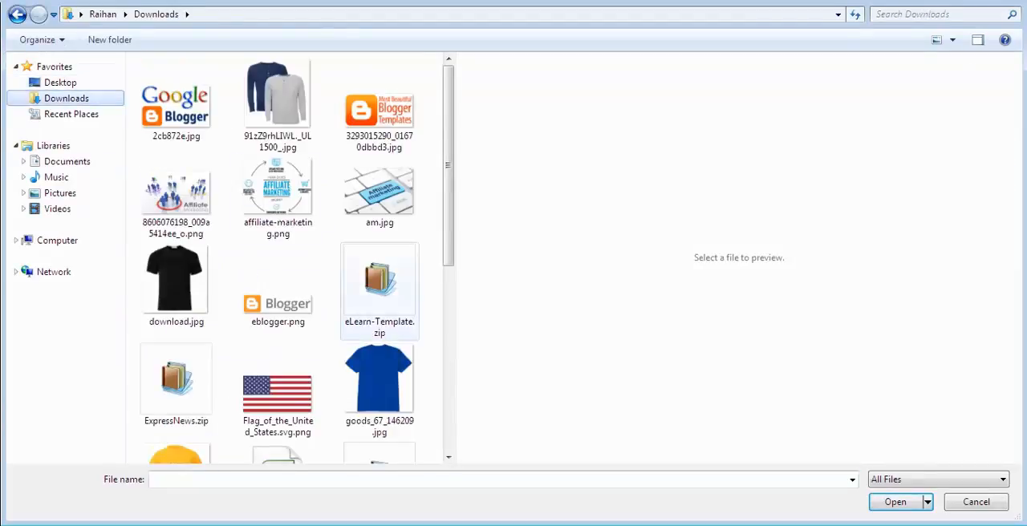
{"action": "double_click", "coordinate": [176, 379]}
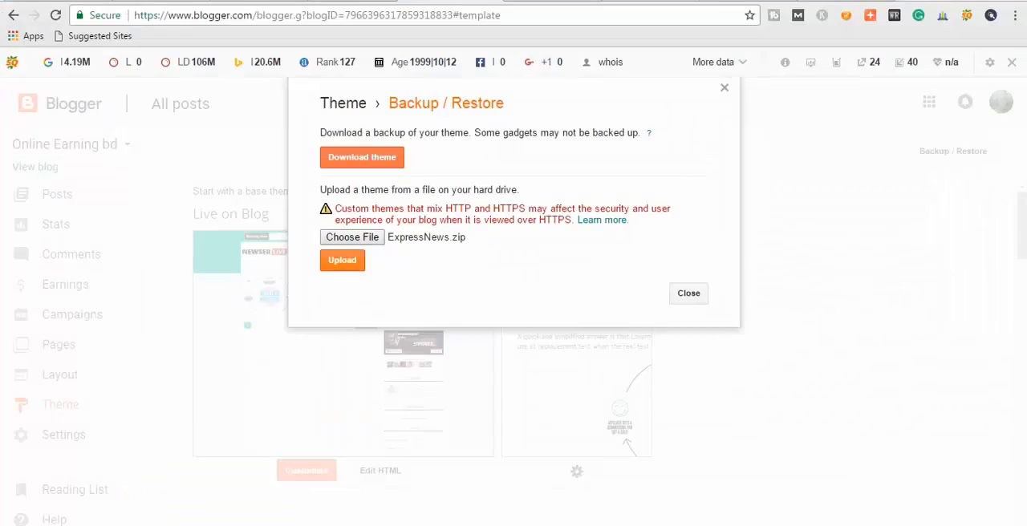
{"action": "left_click", "coordinate": [342, 260]}
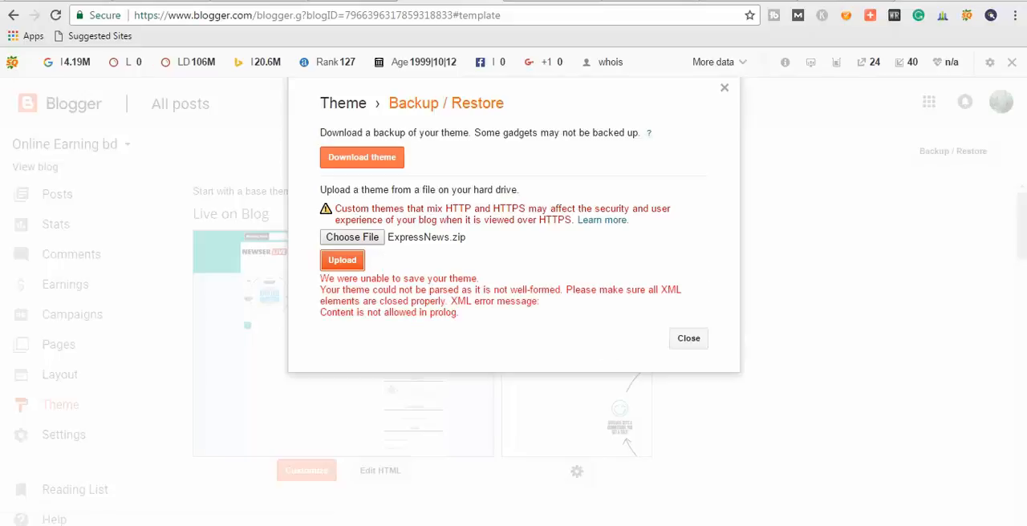
{"action": "left_click", "coordinate": [352, 237]}
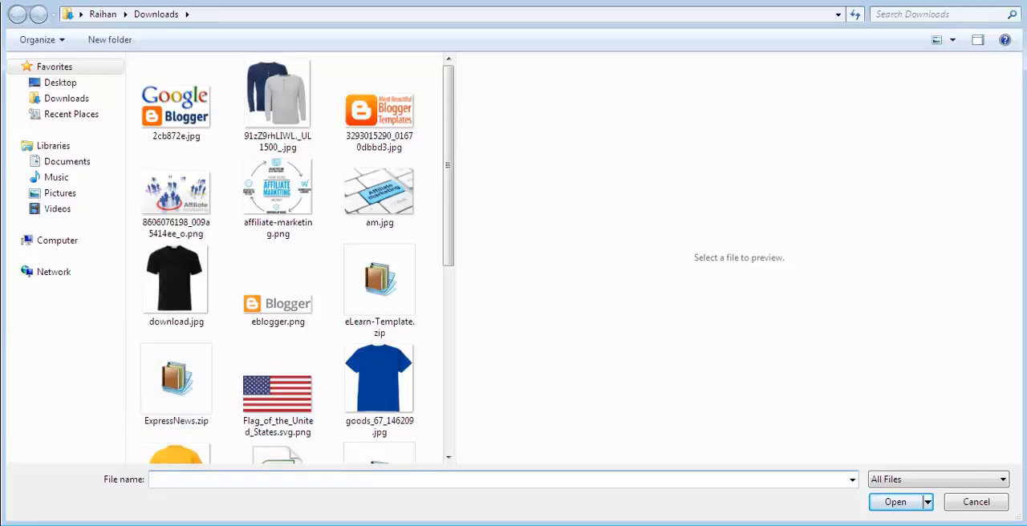
{"action": "key", "text": "Escape"}
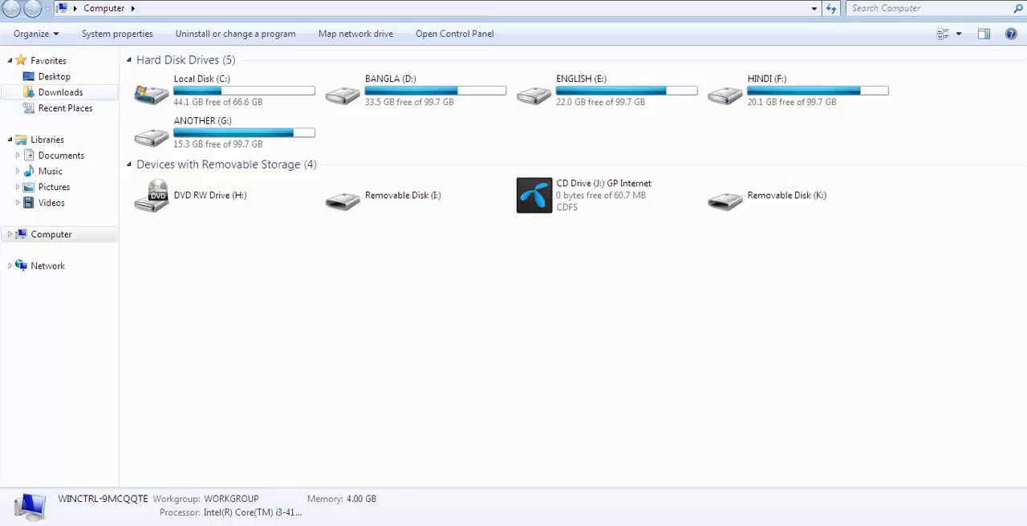
Extract ExpressNews.xml and ExpressNews without slider.xml from ExpressNews.zip into the Downloads folder using WinRAR.
{"action": "left_click", "coordinate": [60, 93]}
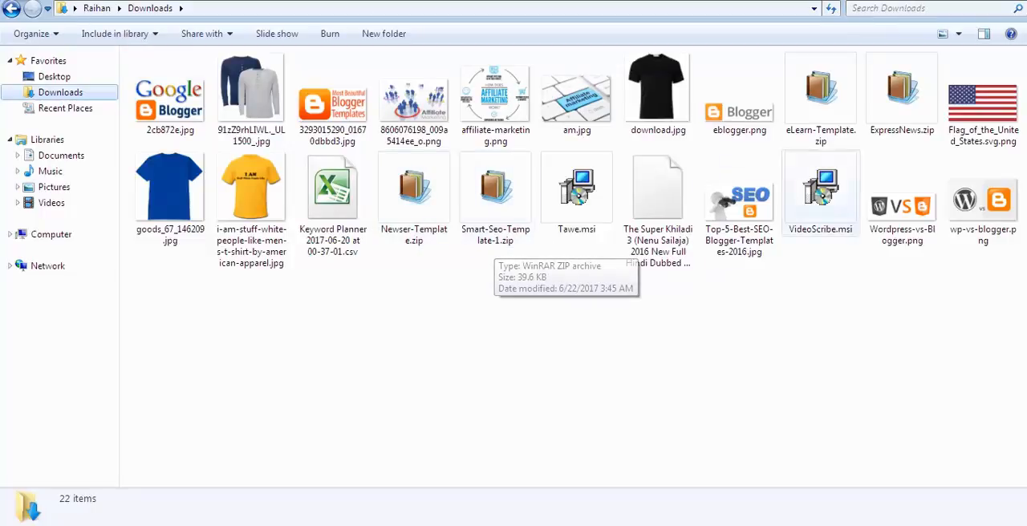
{"action": "double_click", "coordinate": [902, 95]}
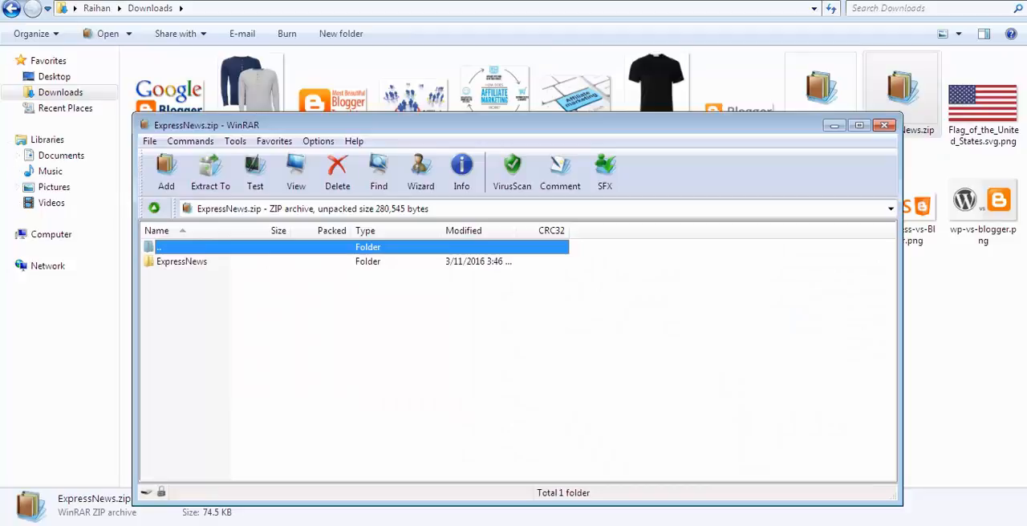
{"action": "double_click", "coordinate": [183, 262]}
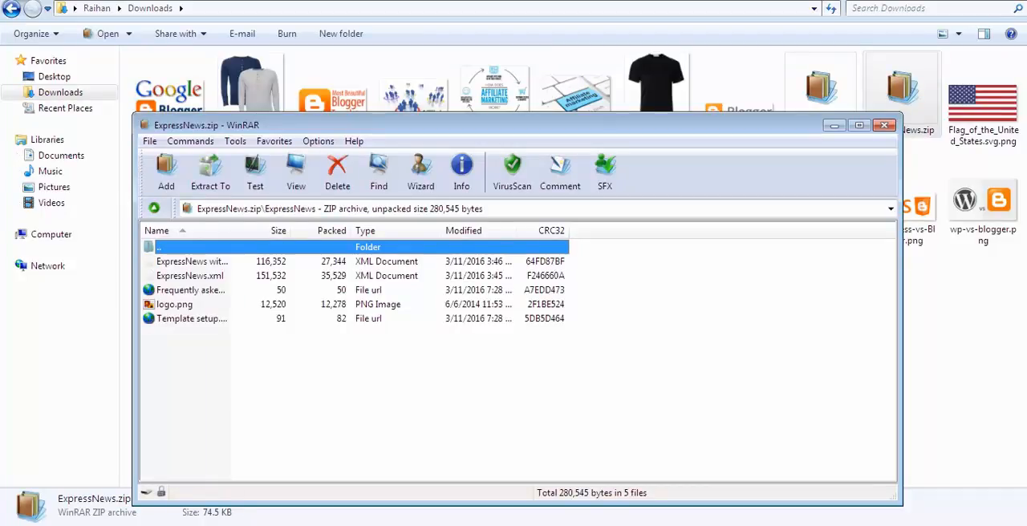
{"action": "left_click", "coordinate": [190, 276]}
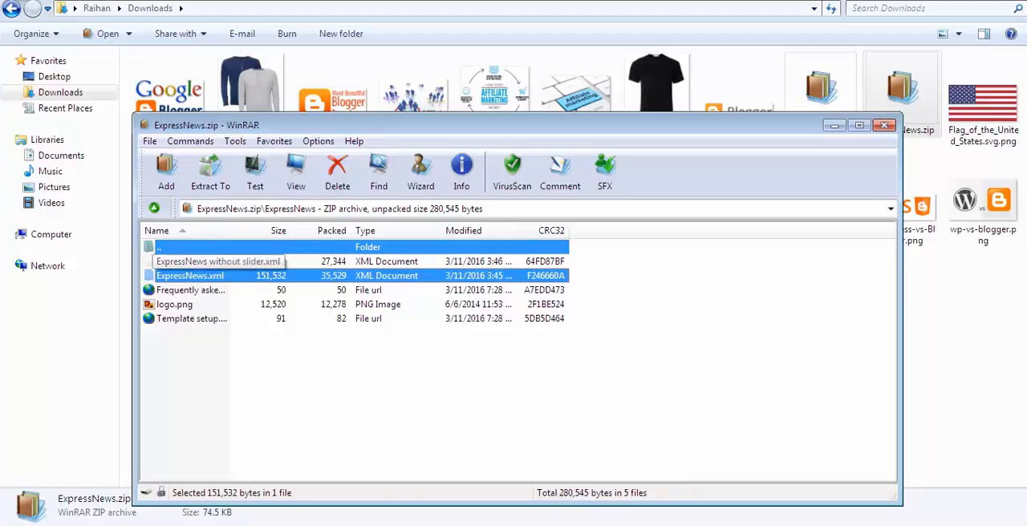
{"action": "left_click", "coordinate": [192, 261]}
{"action": "left_click", "coordinate": [190, 276], "text": "ctrl"}
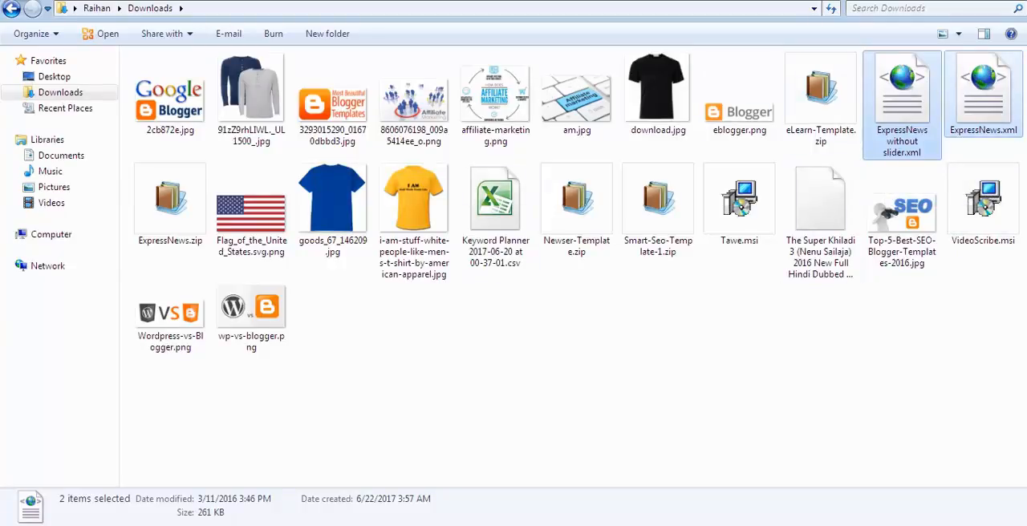
Switch back to Blogger and upload ExpressNews without slider.xml from the Downloads folder as the blog's theme.
{"action": "key", "text": "alt+Tab"}
{"action": "left_click", "coordinate": [352, 236]}
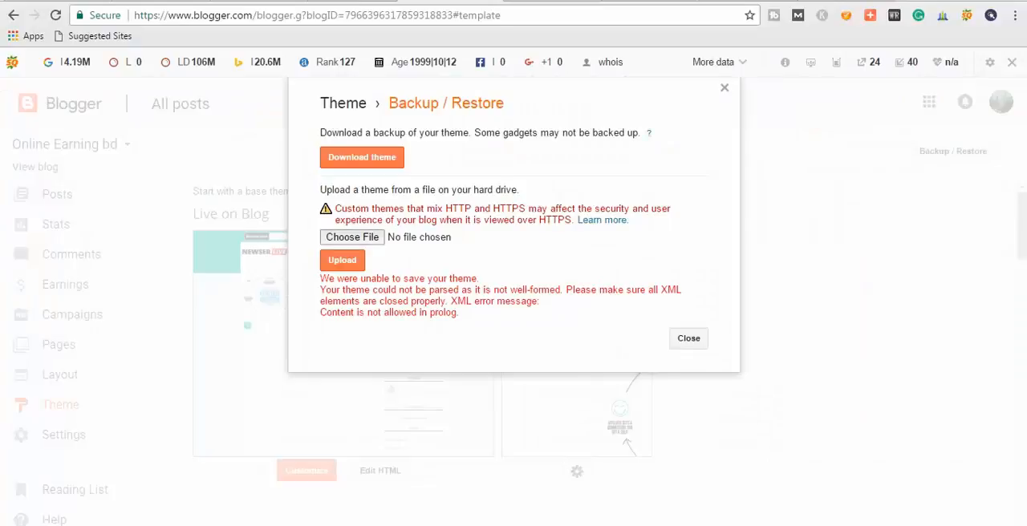
{"action": "scroll", "coordinate": [383, 313], "scroll_direction": "down", "scroll_amount": 6}
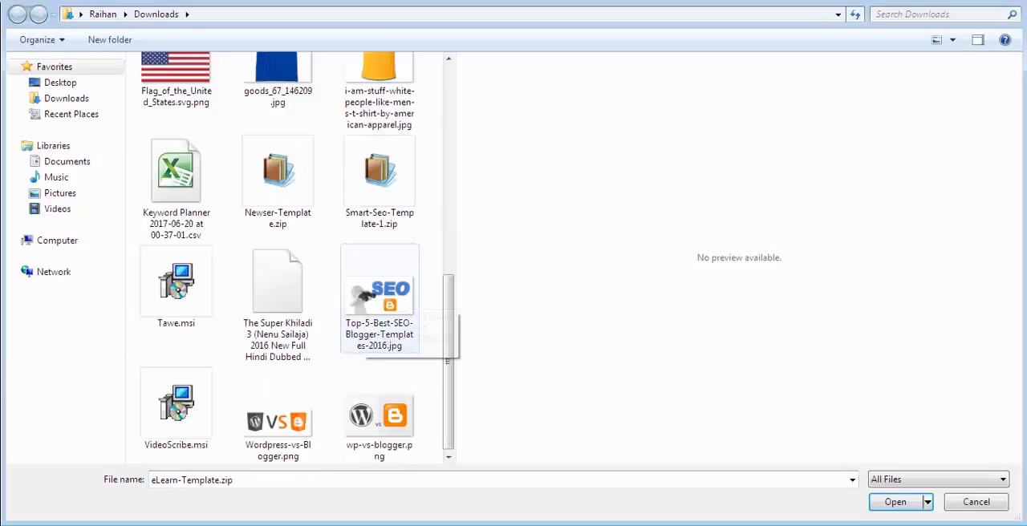
{"action": "scroll", "coordinate": [279, 309], "scroll_direction": "up", "scroll_amount": 6}
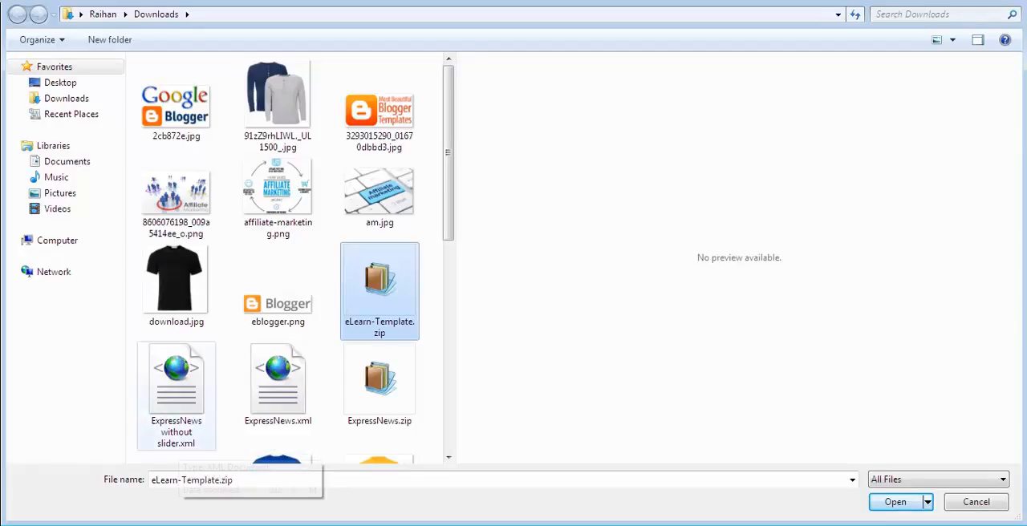
{"action": "left_click", "coordinate": [278, 387]}
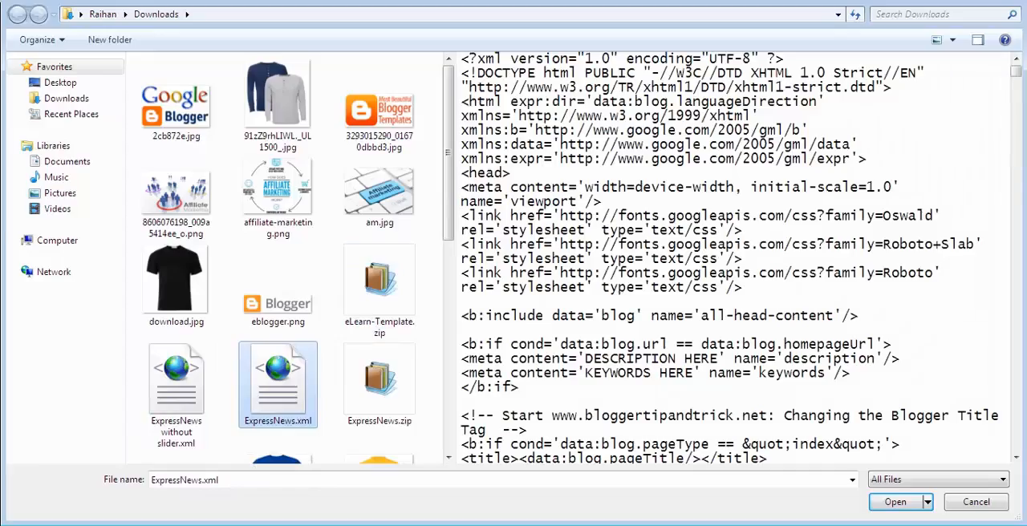
{"action": "left_click", "coordinate": [177, 393]}
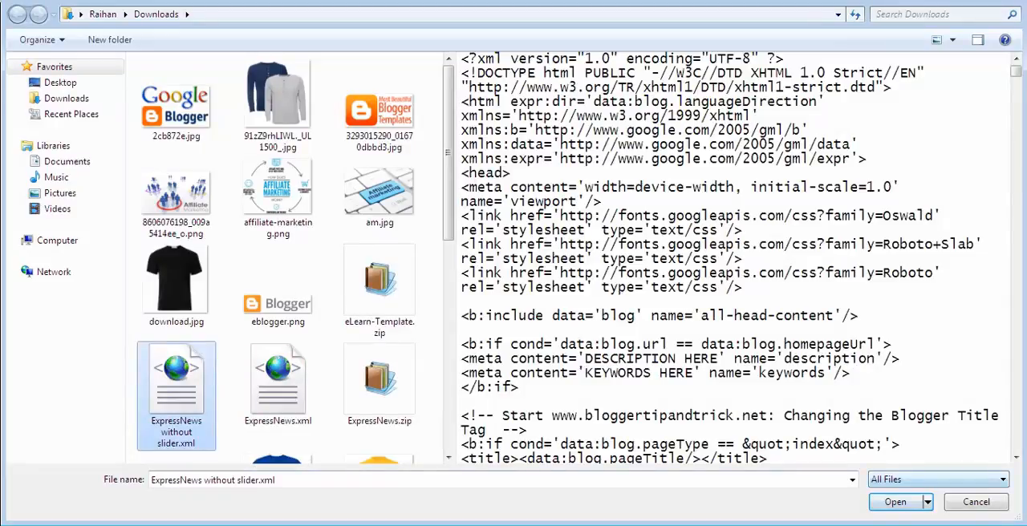
{"action": "key", "text": "Return"}
{"action": "left_click", "coordinate": [342, 260]}
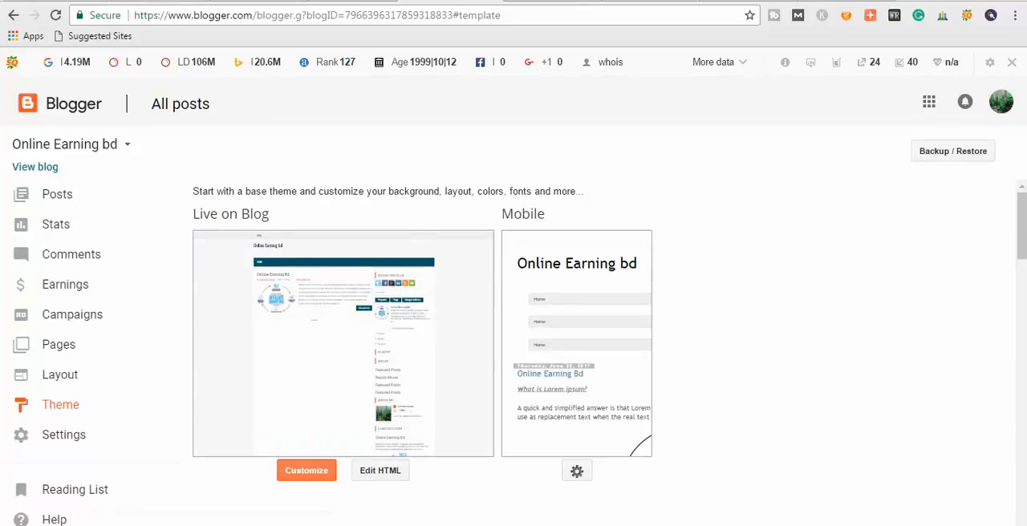
Look over the blog's theme previews and check the list of its pages.
{"action": "scroll", "coordinate": [513, 321], "scroll_direction": "down", "scroll_amount": 1}
{"action": "scroll", "coordinate": [80, 241], "scroll_direction": "up", "scroll_amount": 1}
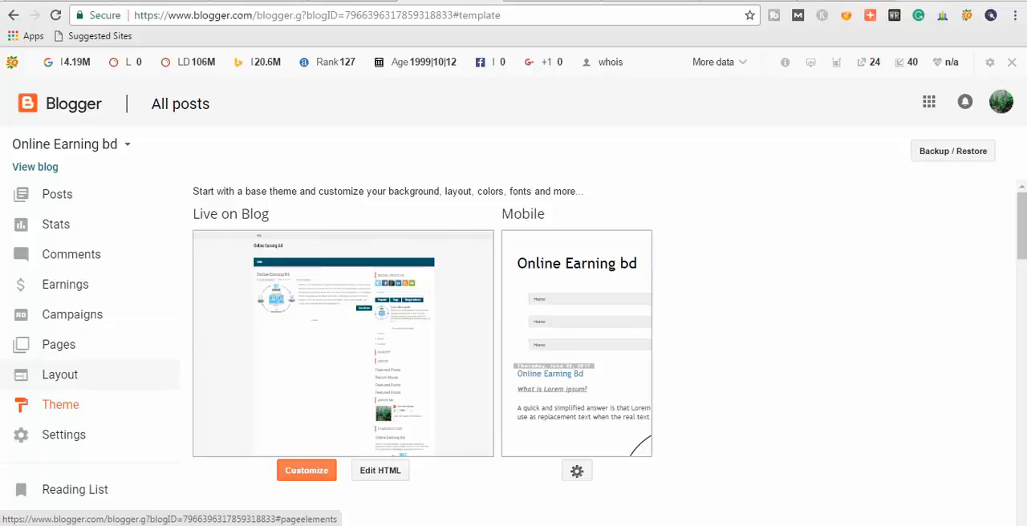
{"action": "left_click", "coordinate": [58, 344]}
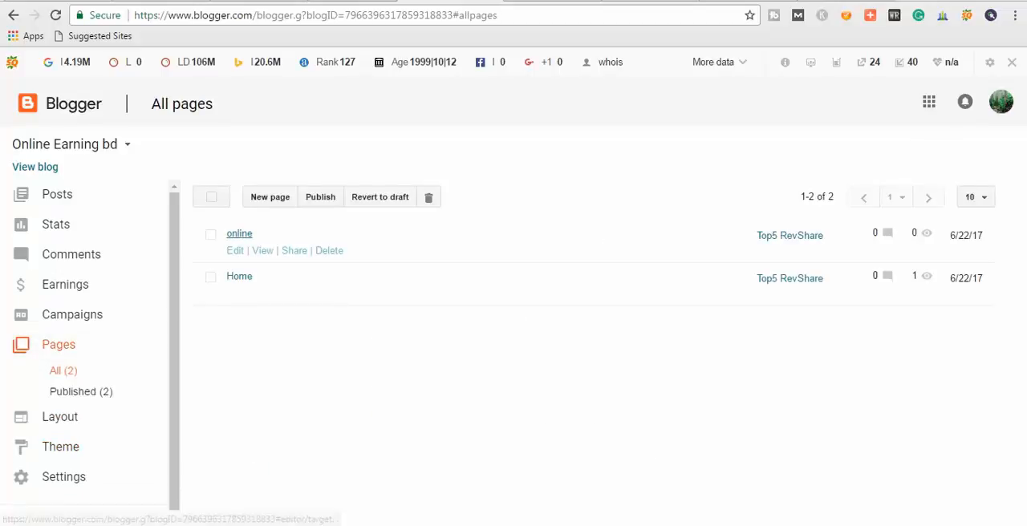
{"action": "left_click", "coordinate": [549, 2]}
{"action": "left_click", "coordinate": [451, 2]}
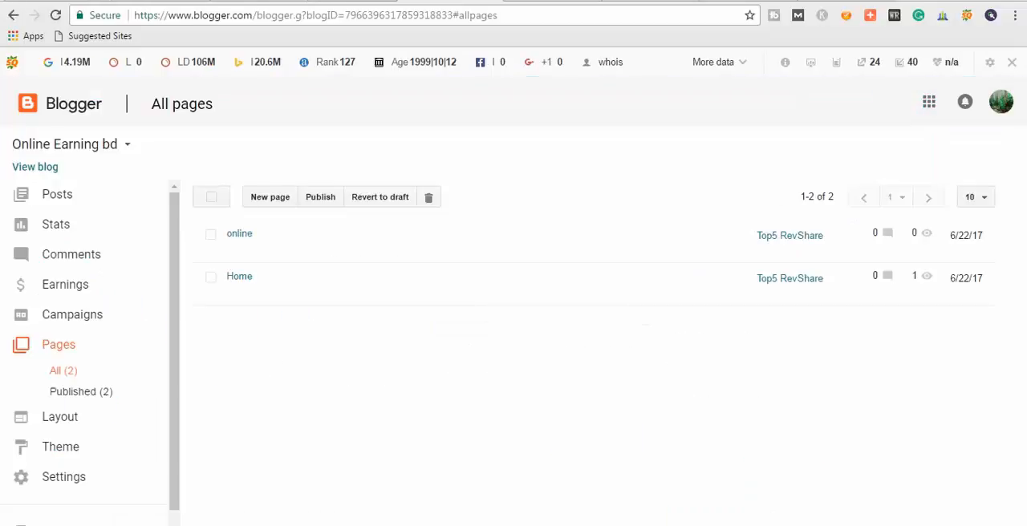
View the live blog and add the online page to its Pages - Menu page list.
{"action": "left_click", "coordinate": [35, 167]}
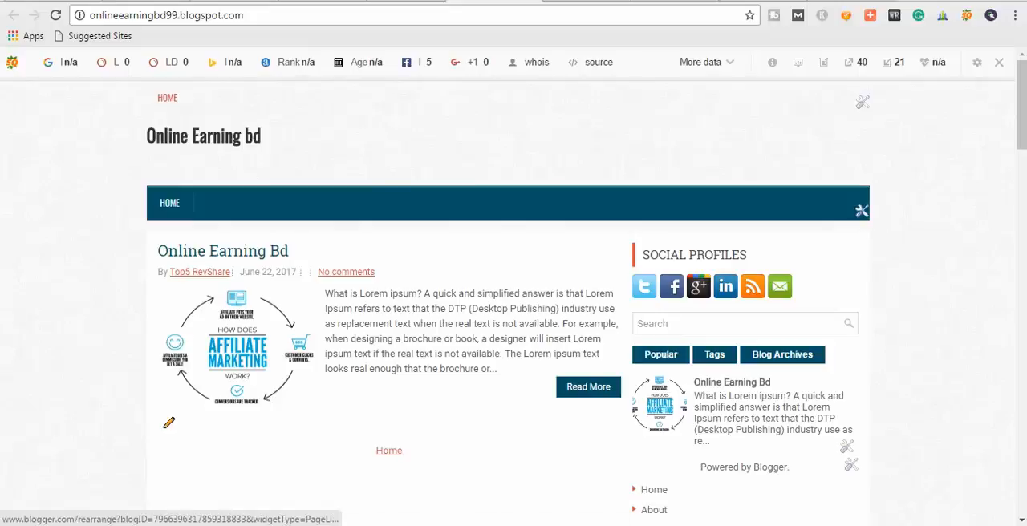
{"action": "left_click", "coordinate": [861, 211]}
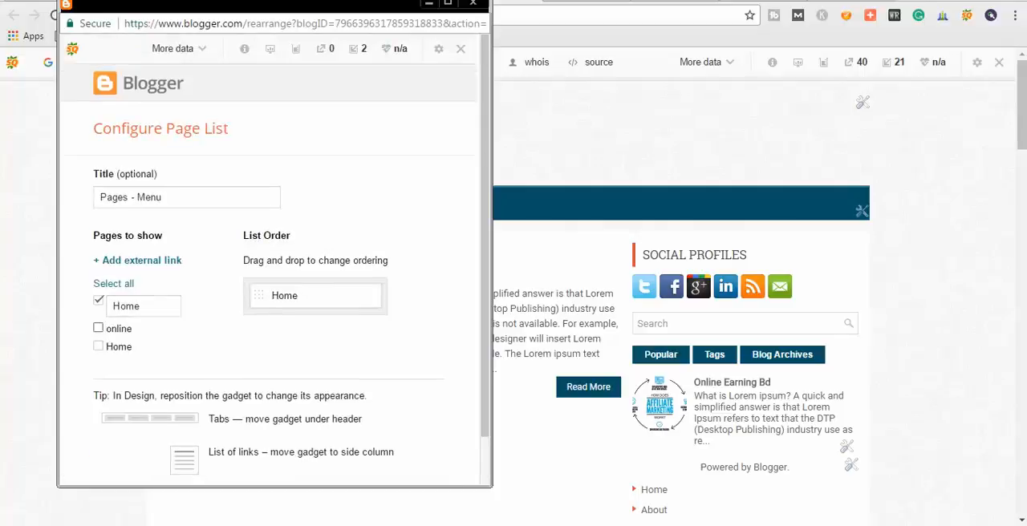
{"action": "left_click", "coordinate": [98, 328]}
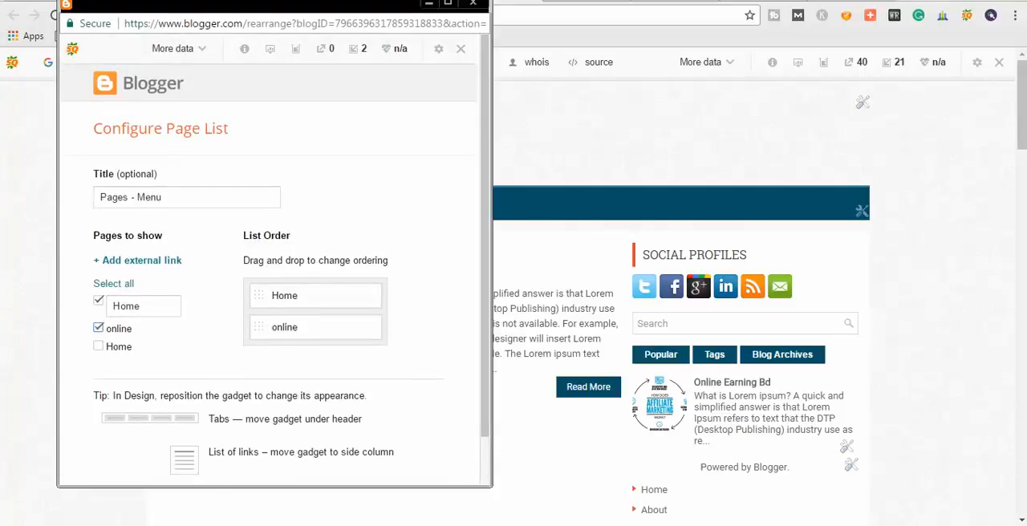
{"action": "scroll", "coordinate": [273, 264], "scroll_direction": "down", "scroll_amount": 1}
{"action": "left_click", "coordinate": [120, 448]}
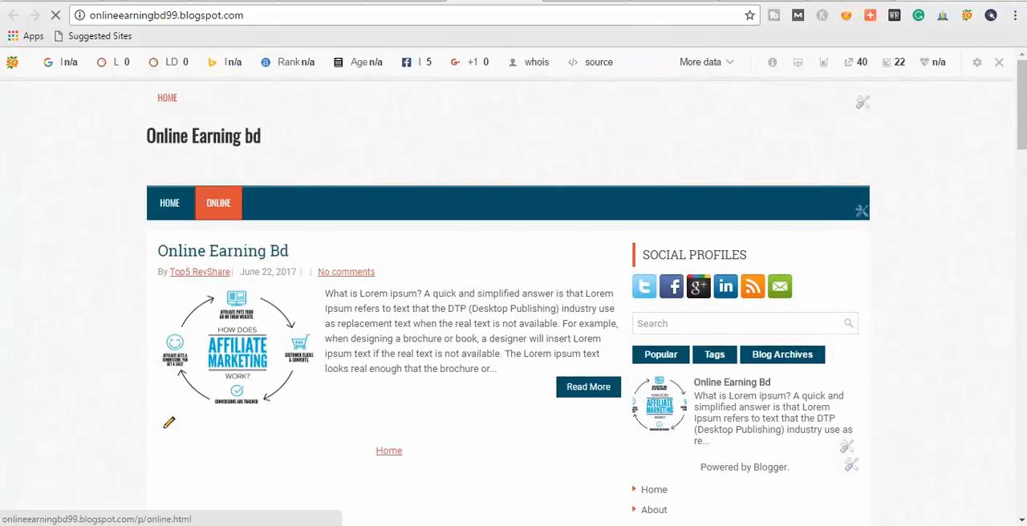
Open the blog's online page and remove the Blogroll gadget above the footer.
{"action": "left_click", "coordinate": [218, 203]}
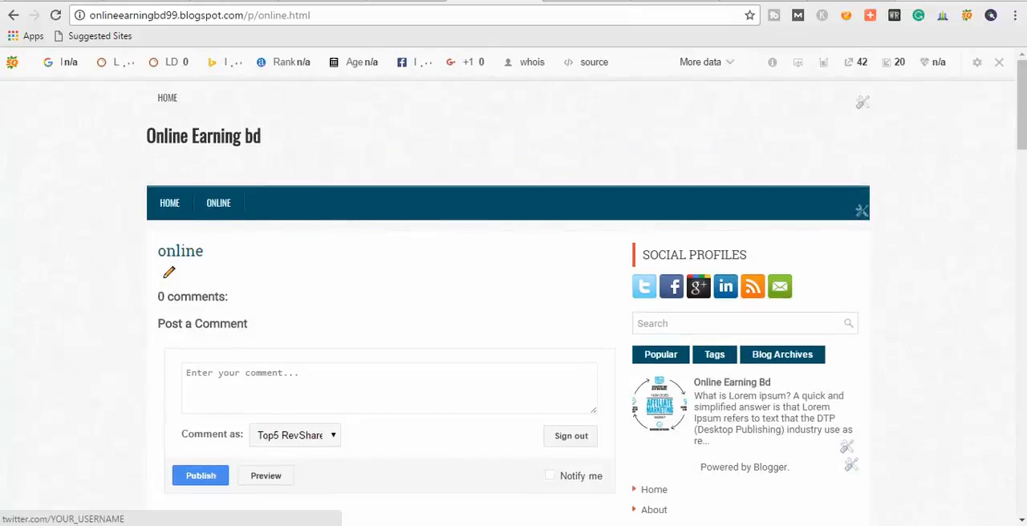
{"action": "scroll", "coordinate": [746, 337], "scroll_direction": "down", "scroll_amount": 7}
{"action": "scroll", "coordinate": [746, 321], "scroll_direction": "down", "scroll_amount": 10}
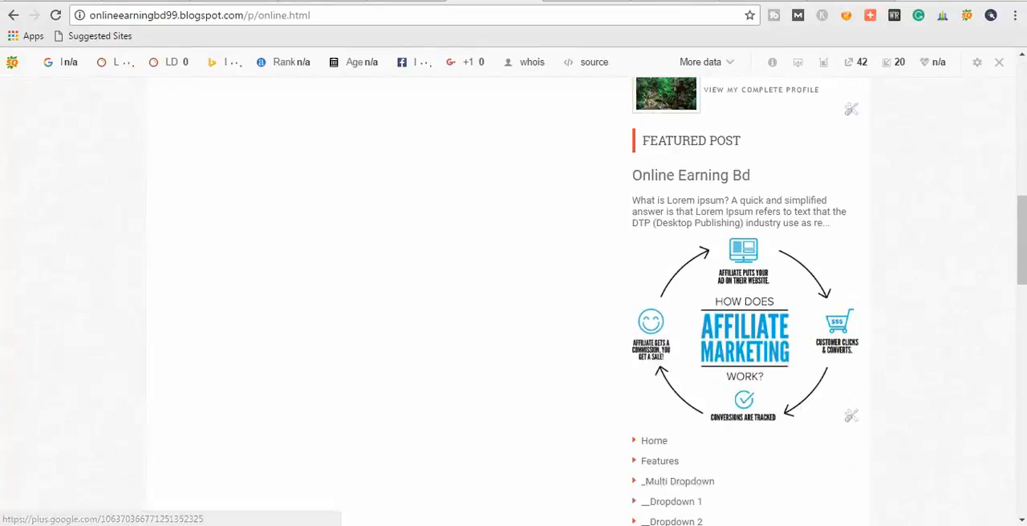
{"action": "scroll", "coordinate": [746, 321], "scroll_direction": "down", "scroll_amount": 8}
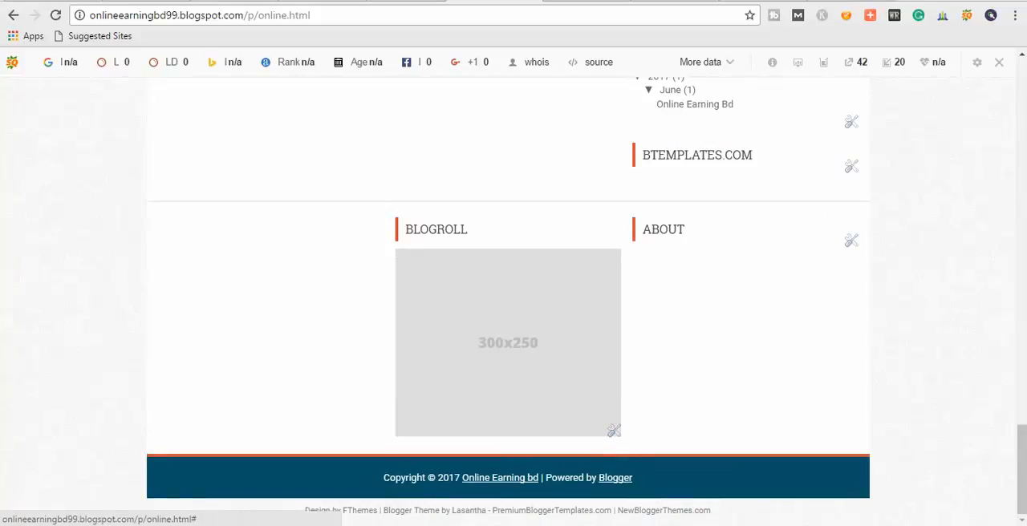
{"action": "left_click", "coordinate": [614, 431]}
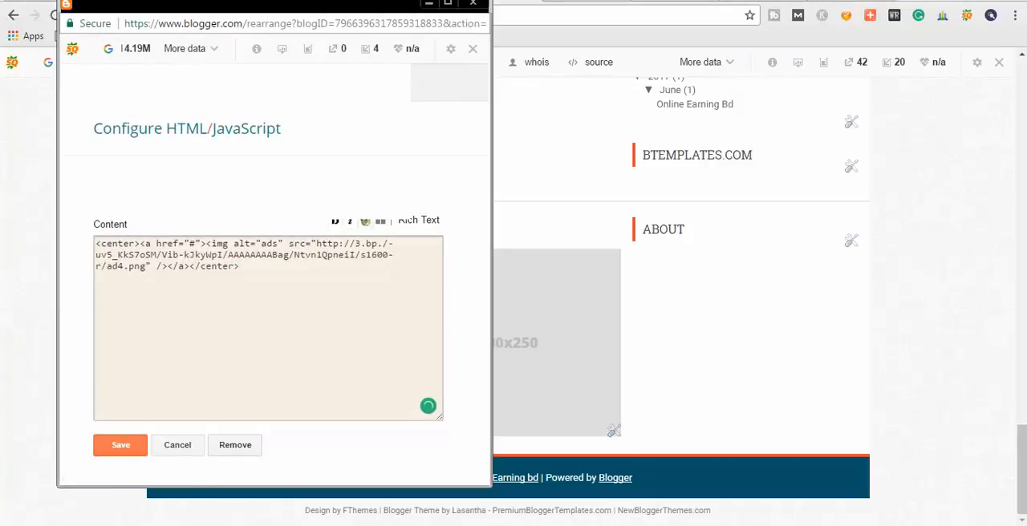
{"action": "left_click", "coordinate": [235, 445]}
{"action": "key", "text": "Return"}
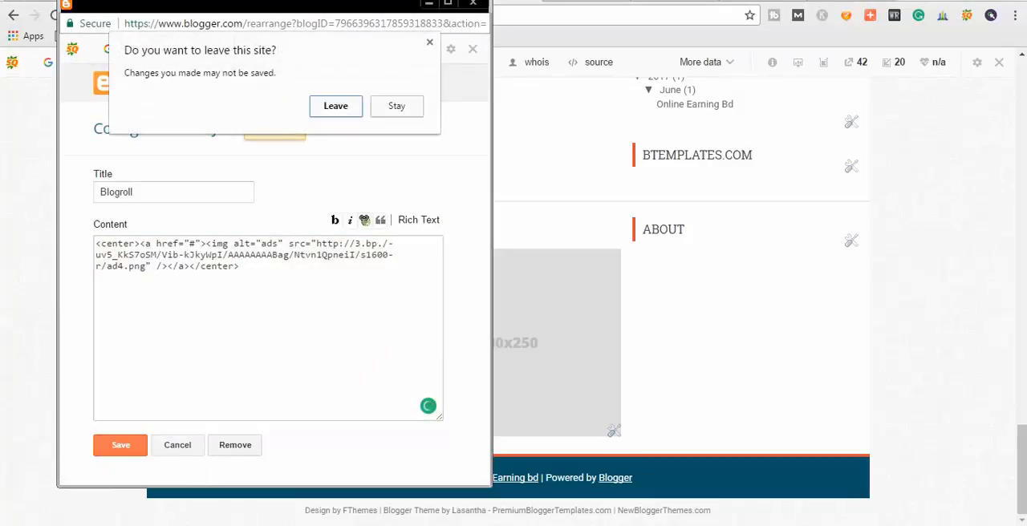
{"action": "key", "text": "Return"}
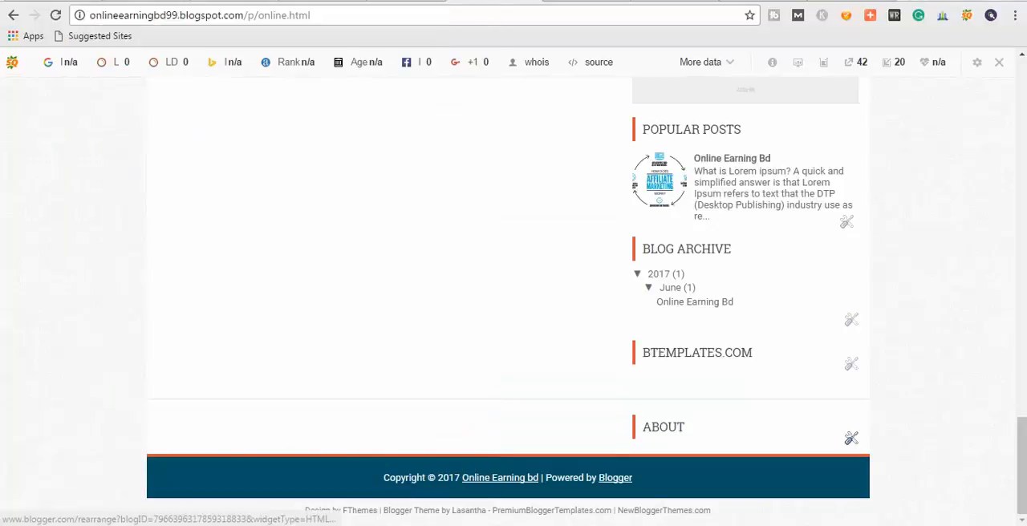
Remove the About gadget above the footer and the BTemplates.com gadget from the sidebar.
{"action": "left_click", "coordinate": [851, 438]}
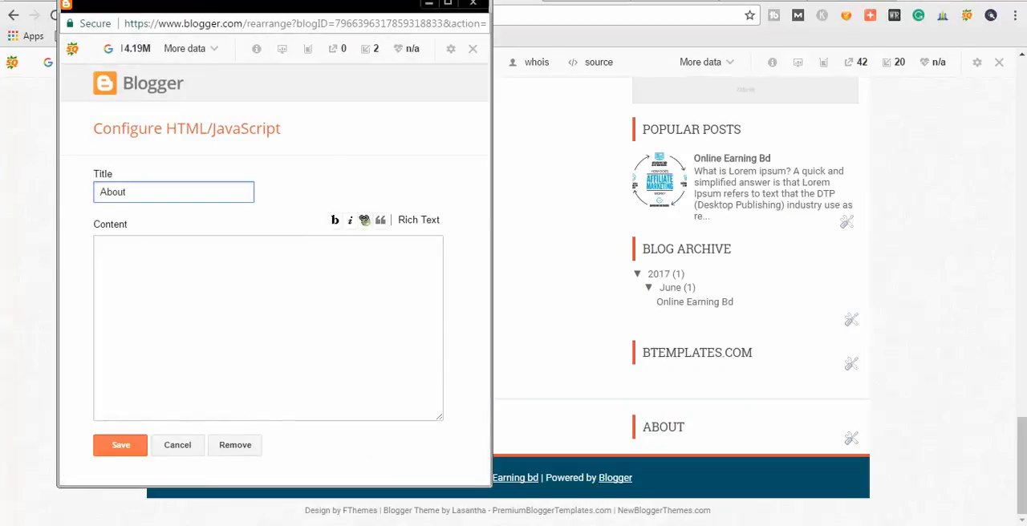
{"action": "left_click", "coordinate": [235, 446]}
{"action": "key", "text": "Return"}
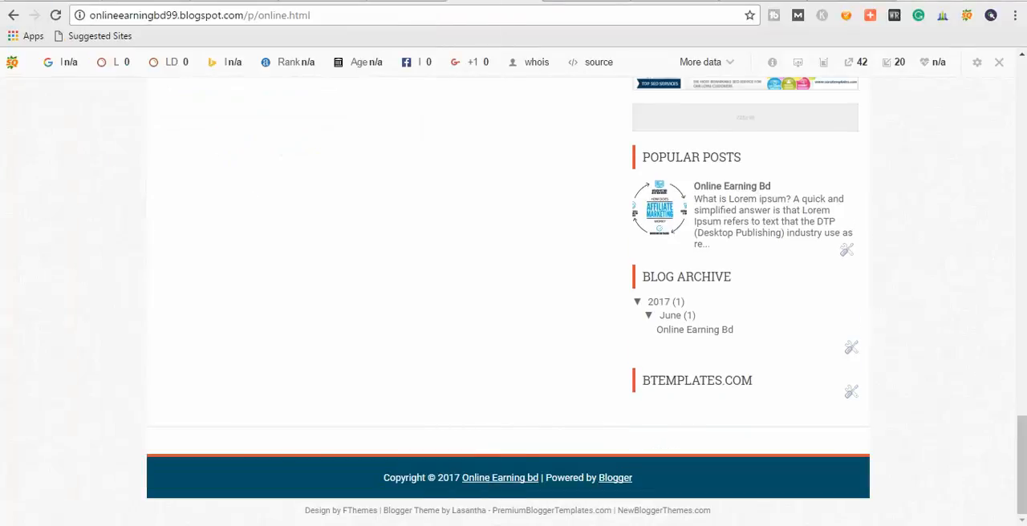
{"action": "left_click", "coordinate": [852, 392]}
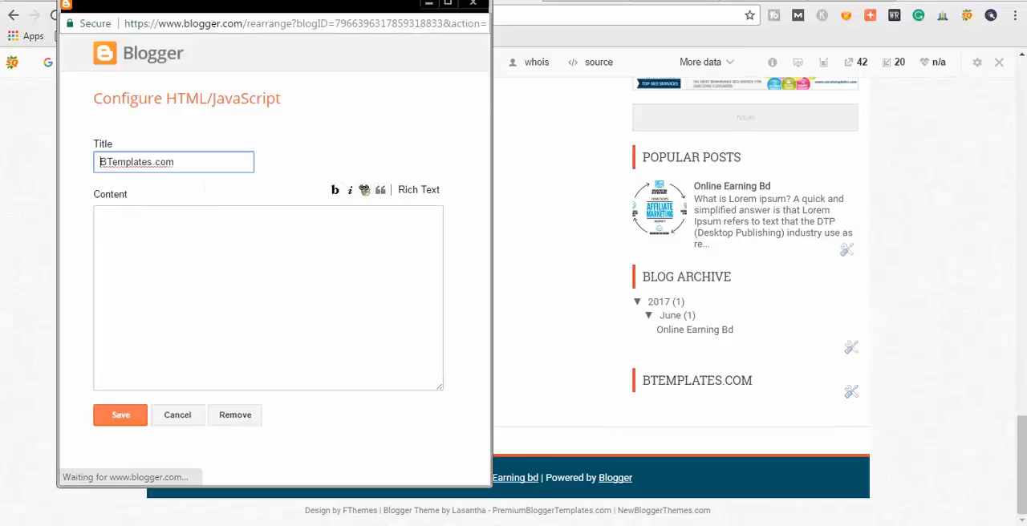
{"action": "left_click", "coordinate": [235, 445]}
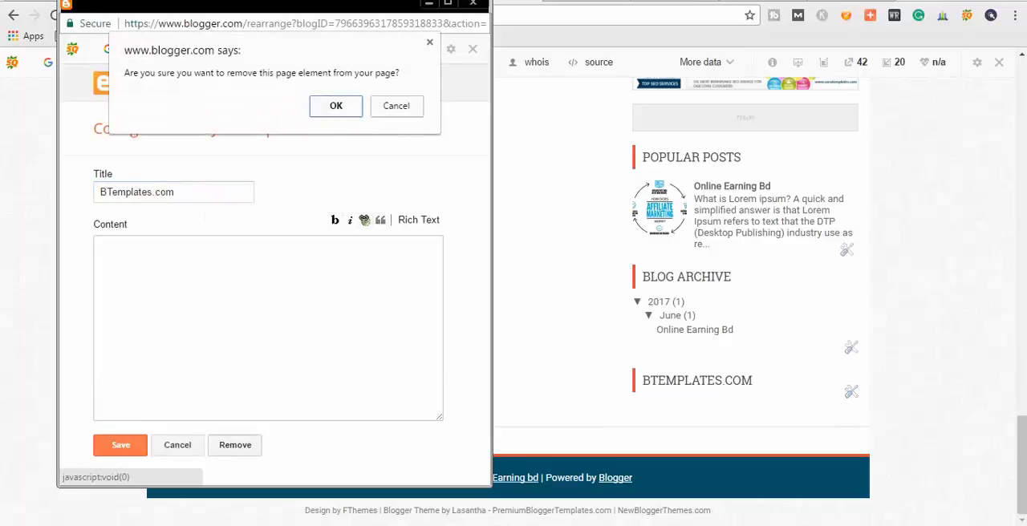
{"action": "key", "text": "Return"}
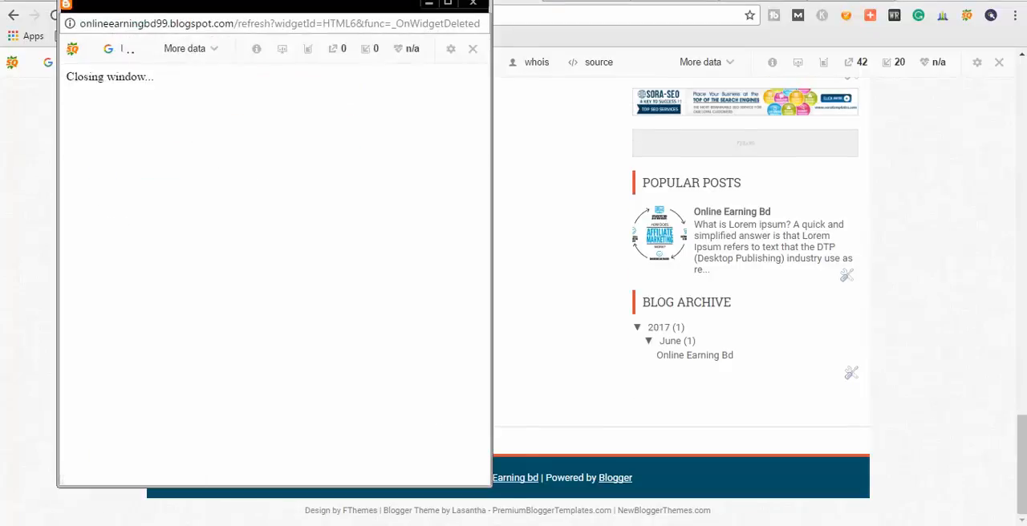
Remove the untitled page list gadget with the Home link below Breaking News in the sidebar.
{"action": "scroll", "coordinate": [514, 297], "scroll_direction": "up", "scroll_amount": 1}
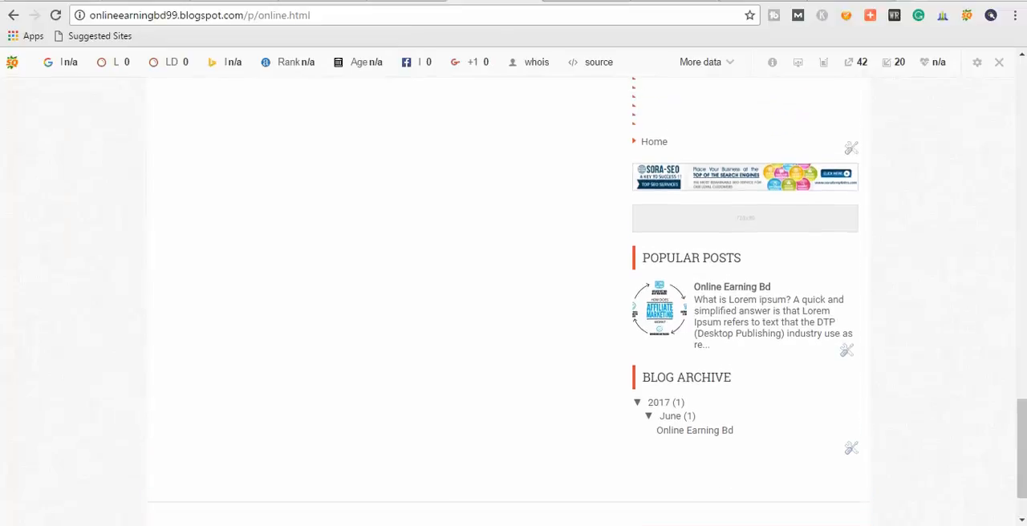
{"action": "scroll", "coordinate": [851, 299], "scroll_direction": "up", "scroll_amount": 2}
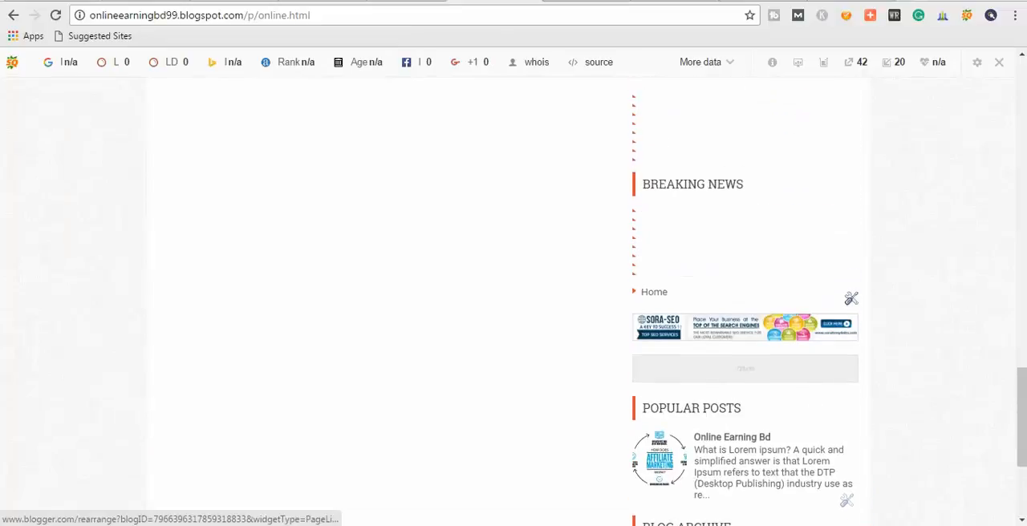
{"action": "left_click", "coordinate": [852, 298]}
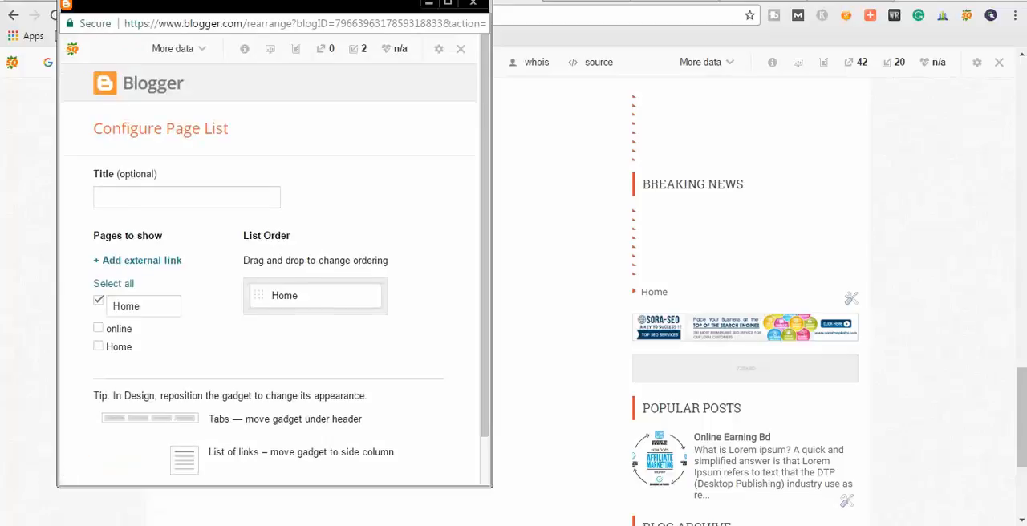
{"action": "scroll", "coordinate": [274, 273], "scroll_direction": "down", "scroll_amount": 1}
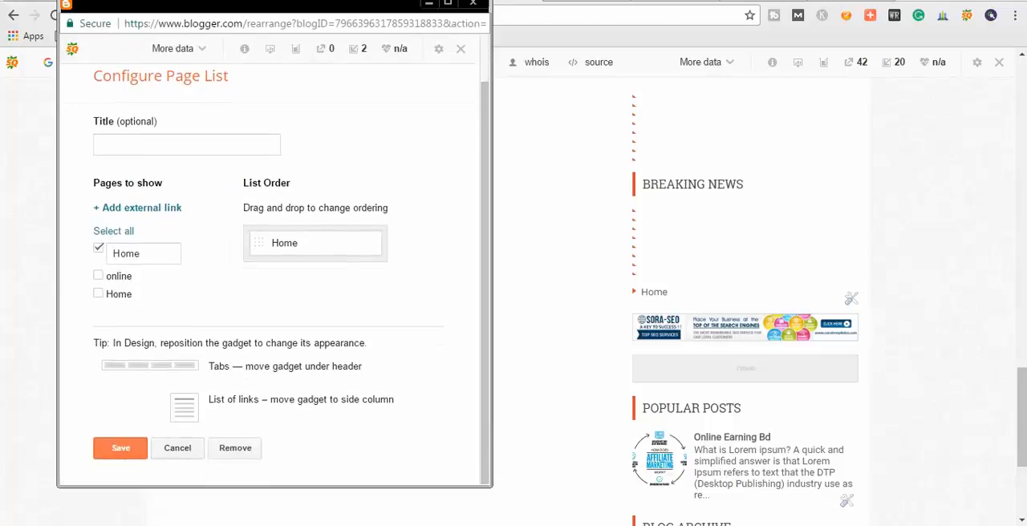
{"action": "left_click", "coordinate": [235, 448]}
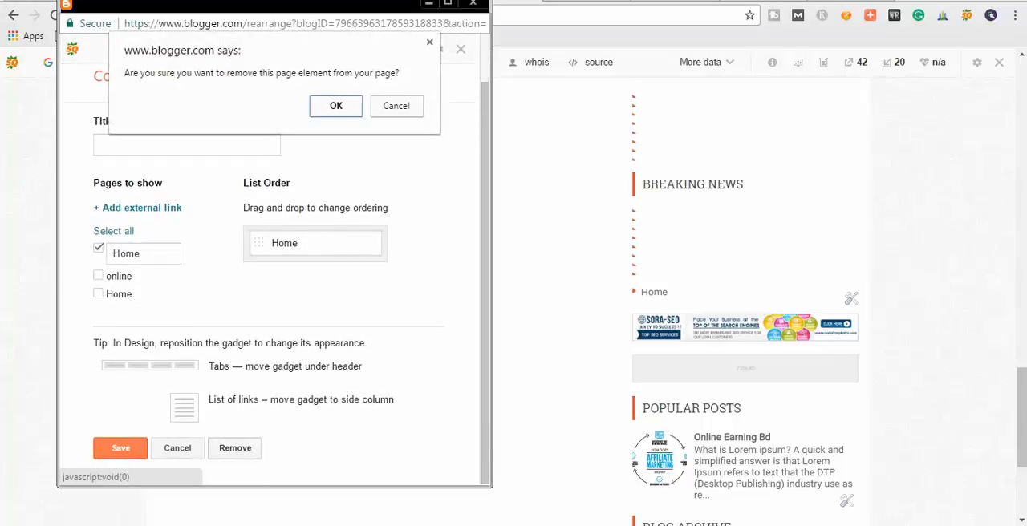
{"action": "left_click", "coordinate": [336, 105]}
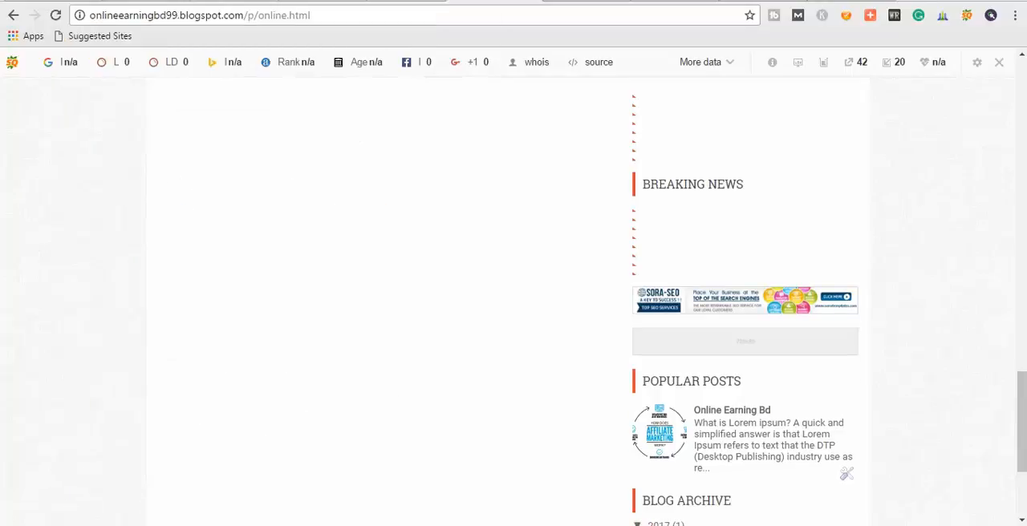
Remove the Popular Posts gadget above Blog Archive from the sidebar.
{"action": "scroll", "coordinate": [514, 302], "scroll_direction": "down", "scroll_amount": 2}
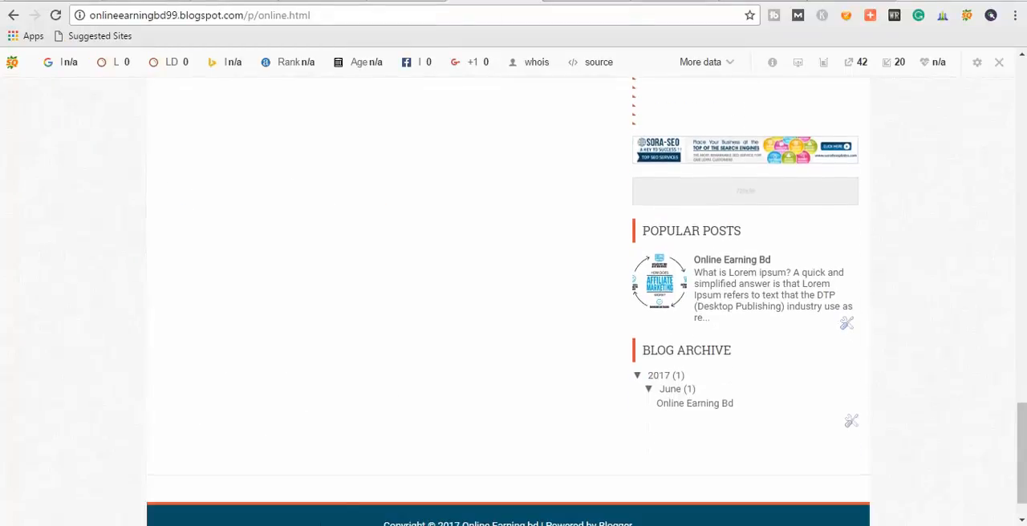
{"action": "left_click", "coordinate": [846, 324]}
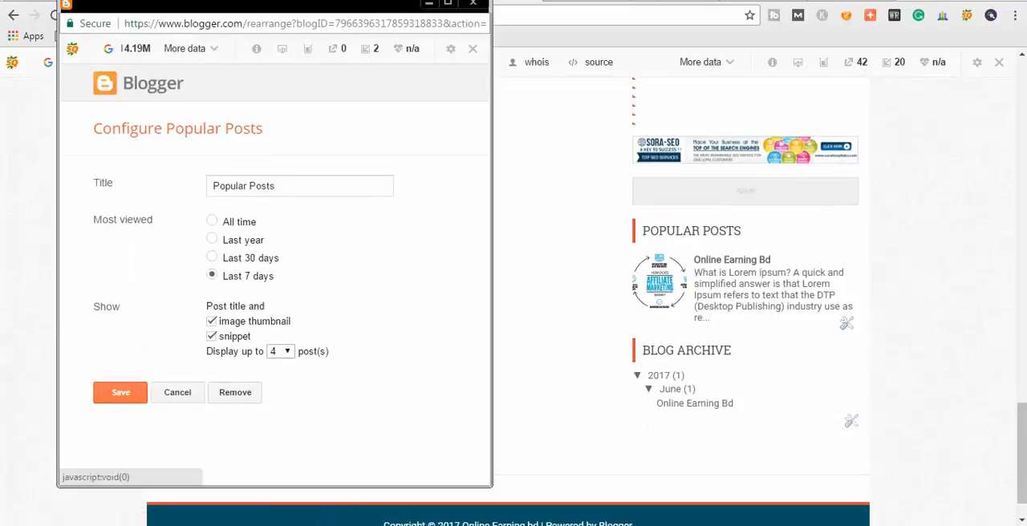
{"action": "left_click", "coordinate": [235, 392]}
{"action": "left_click", "coordinate": [337, 104]}
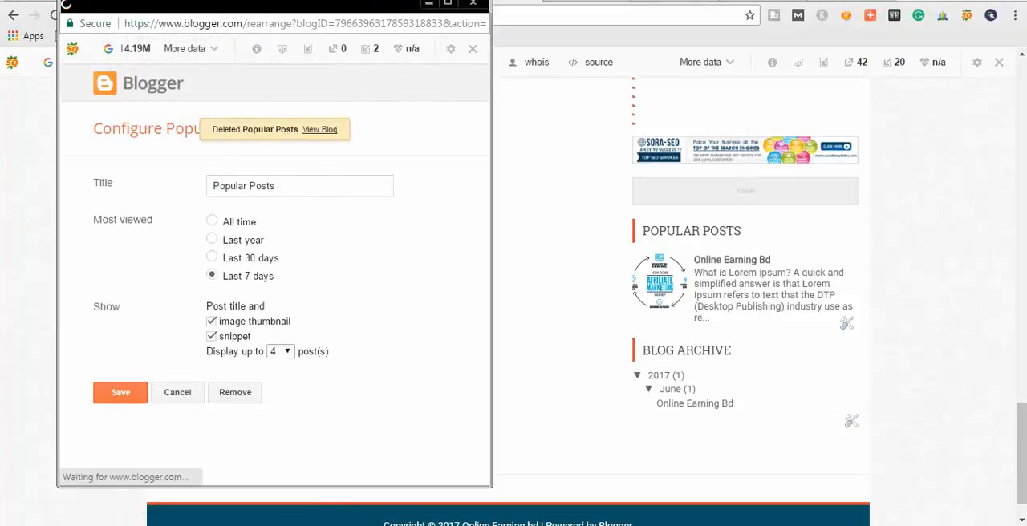
Remove the Blog Archive gadget at the bottom of the sidebar and the Search This Blog gadget above the other archive.
{"action": "left_click", "coordinate": [851, 373]}
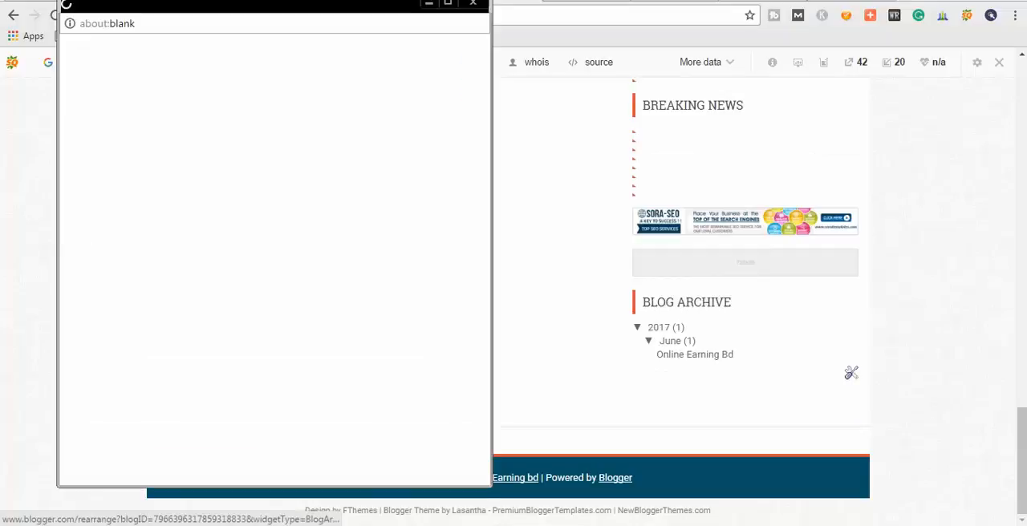
{"action": "scroll", "coordinate": [273, 361], "scroll_direction": "down", "scroll_amount": 2}
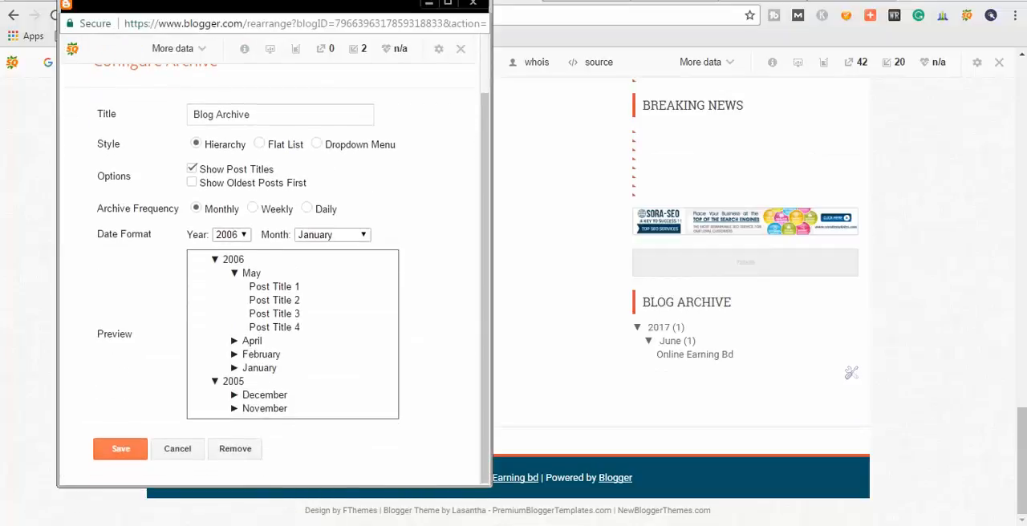
{"action": "left_click", "coordinate": [235, 448]}
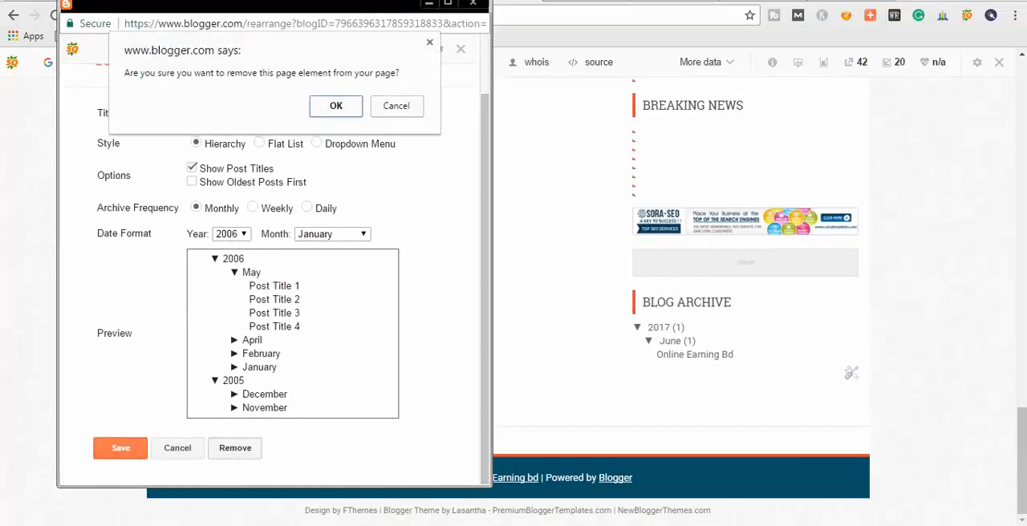
{"action": "left_click", "coordinate": [336, 106]}
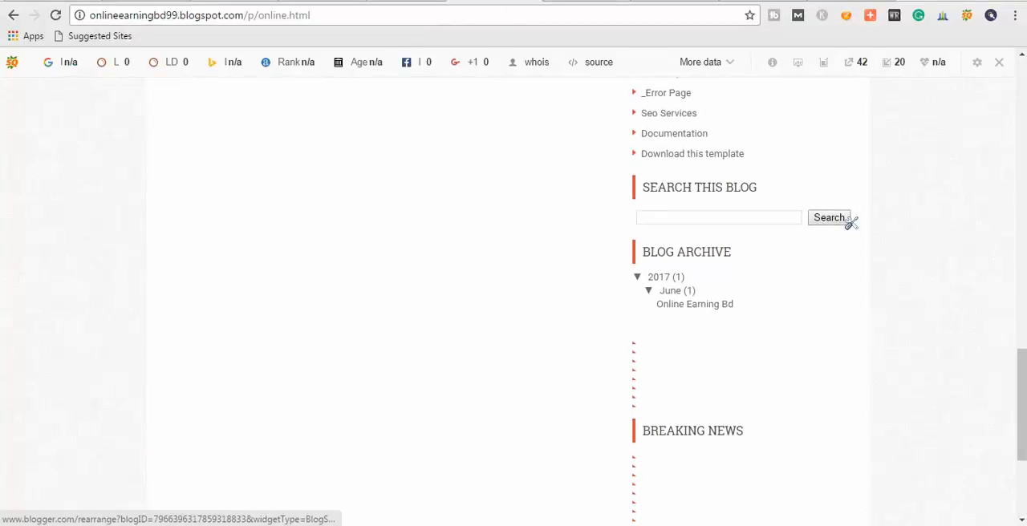
{"action": "left_click", "coordinate": [850, 223]}
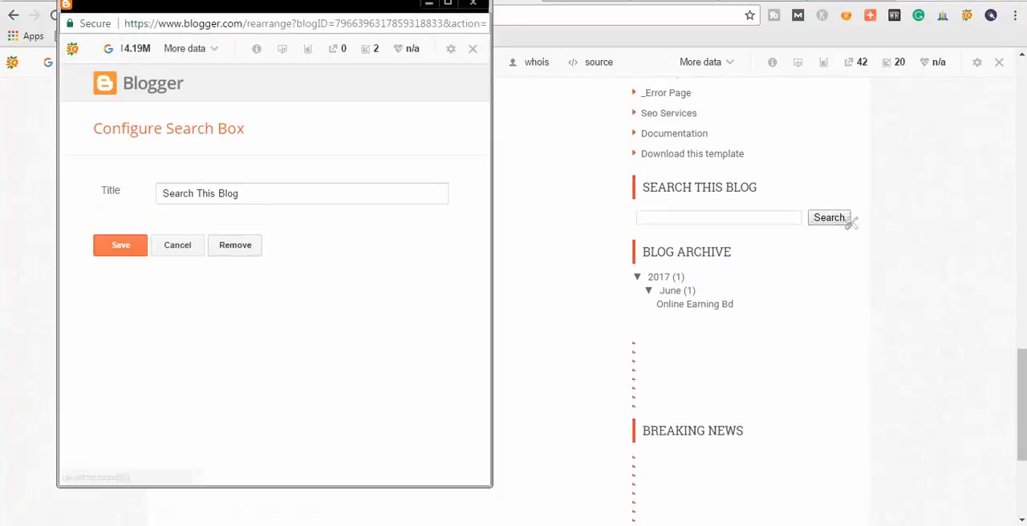
{"action": "left_click", "coordinate": [235, 246]}
{"action": "left_click", "coordinate": [336, 105]}
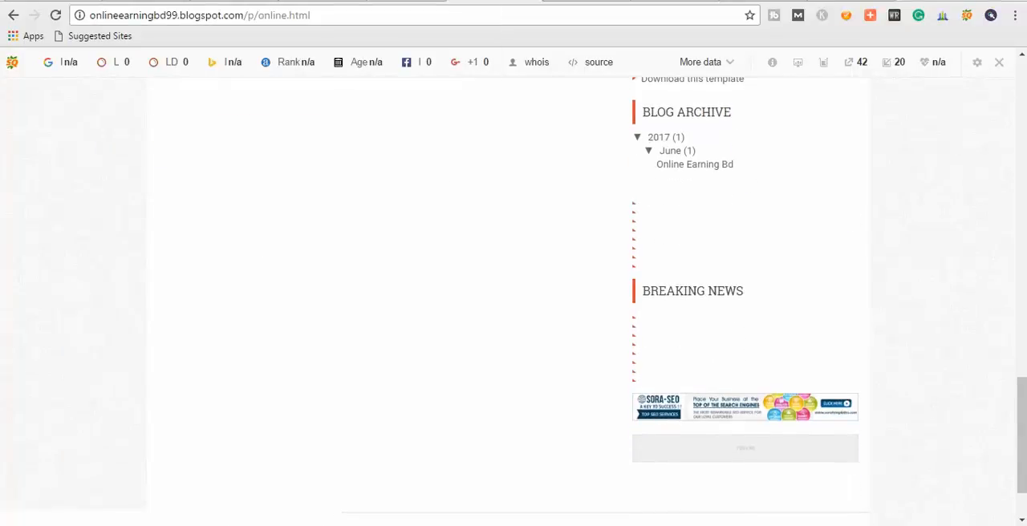
{"action": "scroll", "coordinate": [746, 407], "scroll_direction": "up", "scroll_amount": 6}
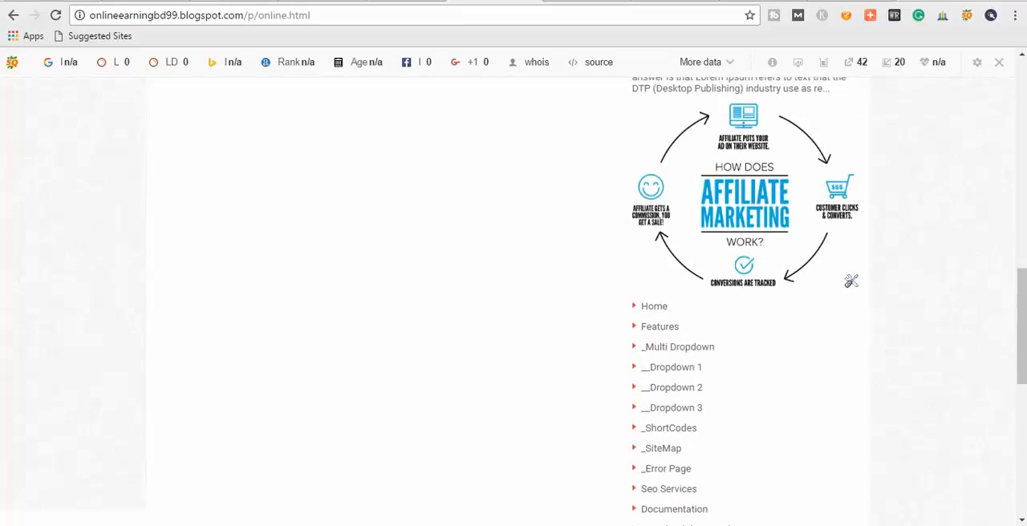
{"action": "left_click", "coordinate": [852, 281]}
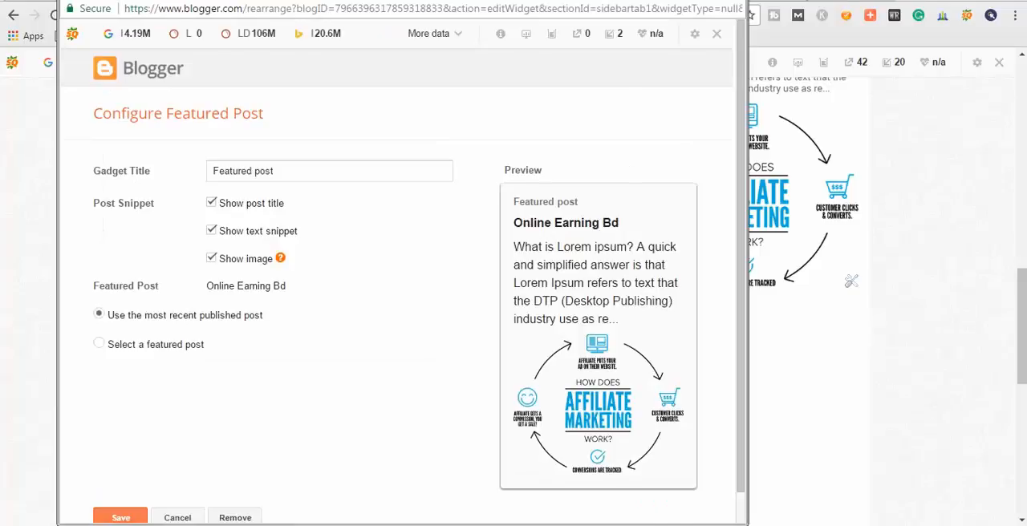
{"action": "left_click", "coordinate": [883, 337]}
Remove the About Me gadget above Featured Post and the About gadget below Beauty from the sidebar.
{"action": "scroll", "coordinate": [883, 337], "scroll_direction": "up", "scroll_amount": 3}
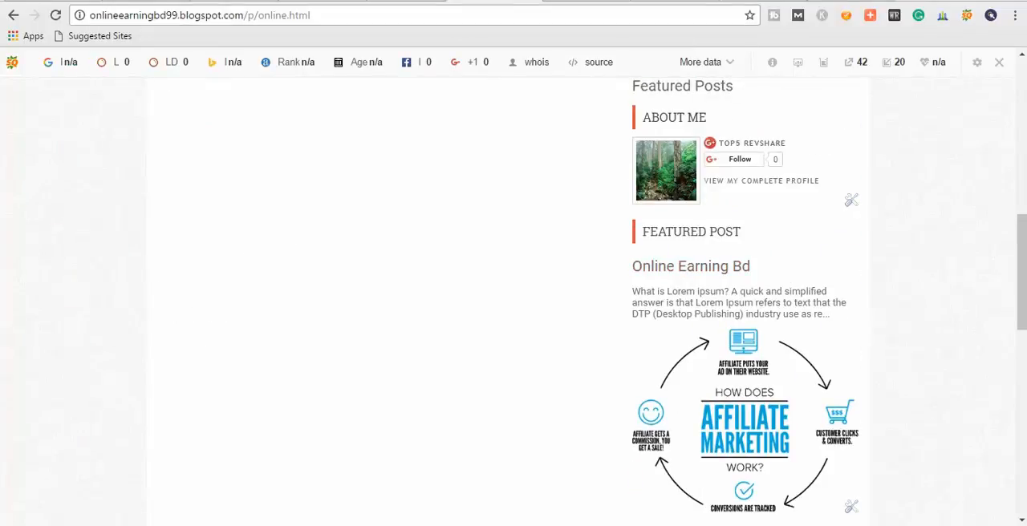
{"action": "scroll", "coordinate": [739, 269], "scroll_direction": "up", "scroll_amount": 1}
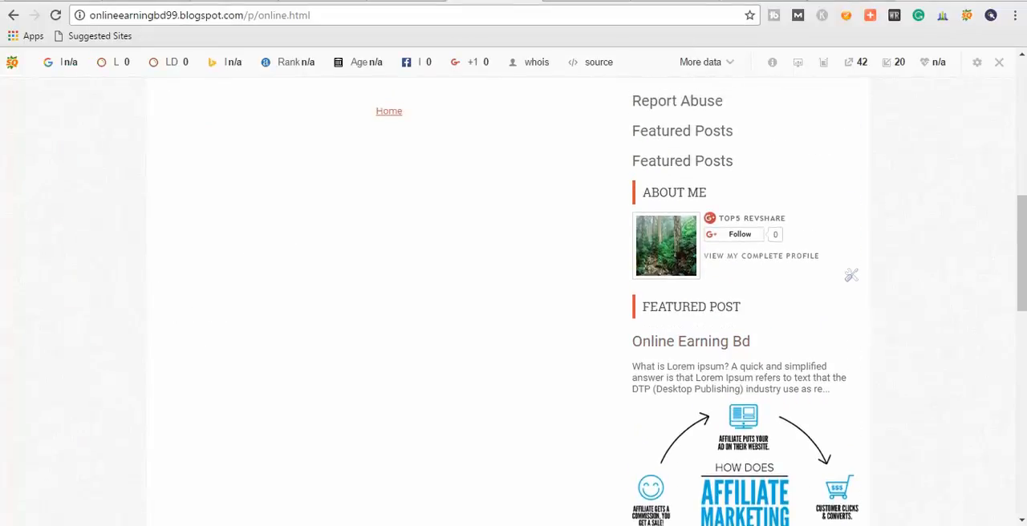
{"action": "left_click", "coordinate": [851, 275]}
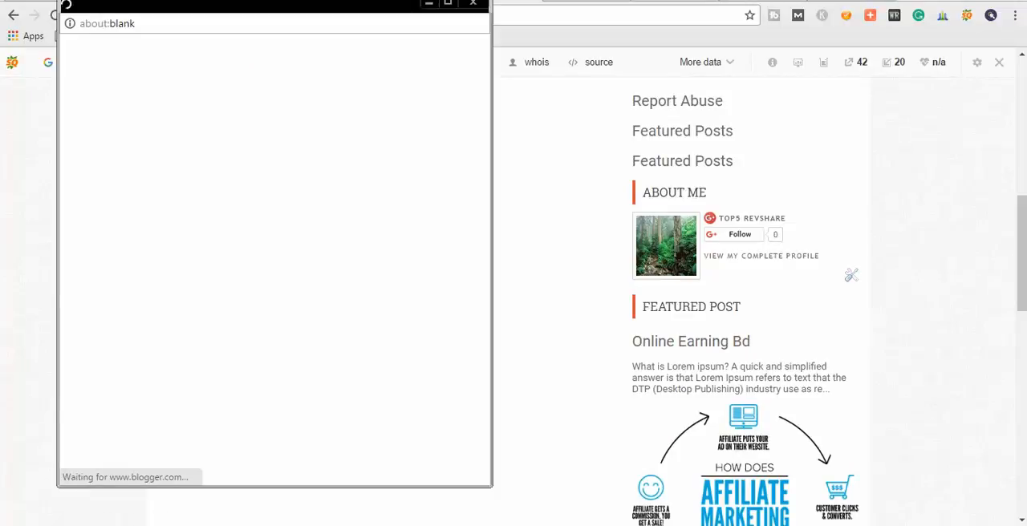
{"action": "left_click", "coordinate": [235, 301]}
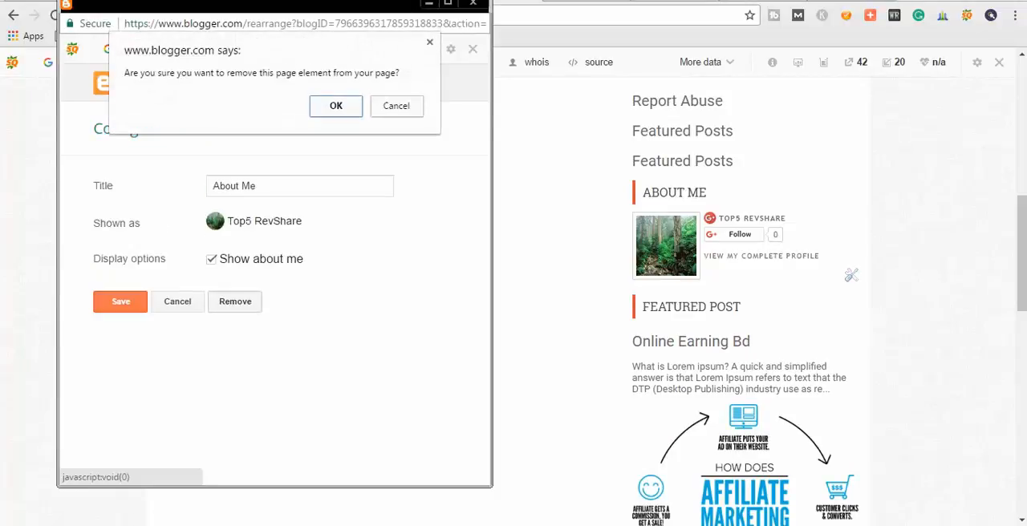
{"action": "key", "text": "Return"}
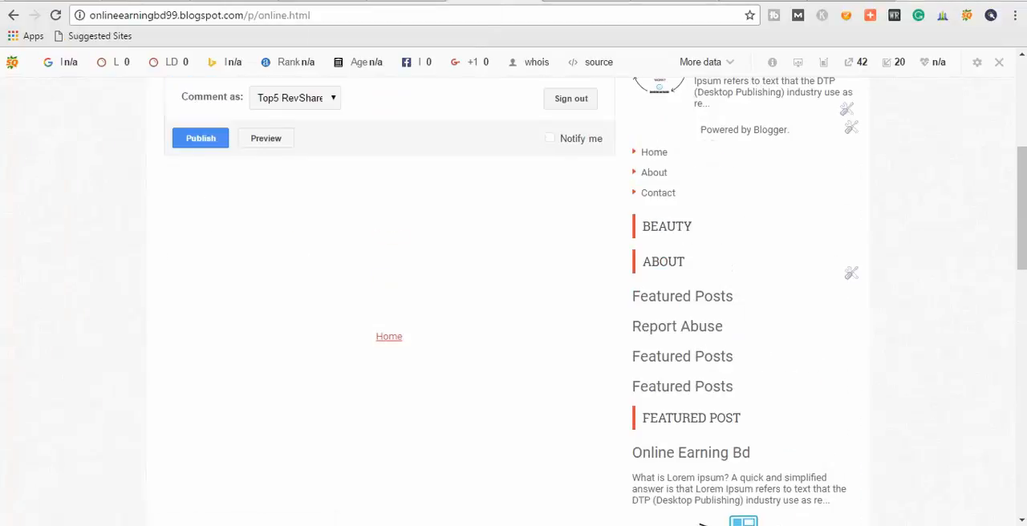
{"action": "left_click", "coordinate": [850, 273]}
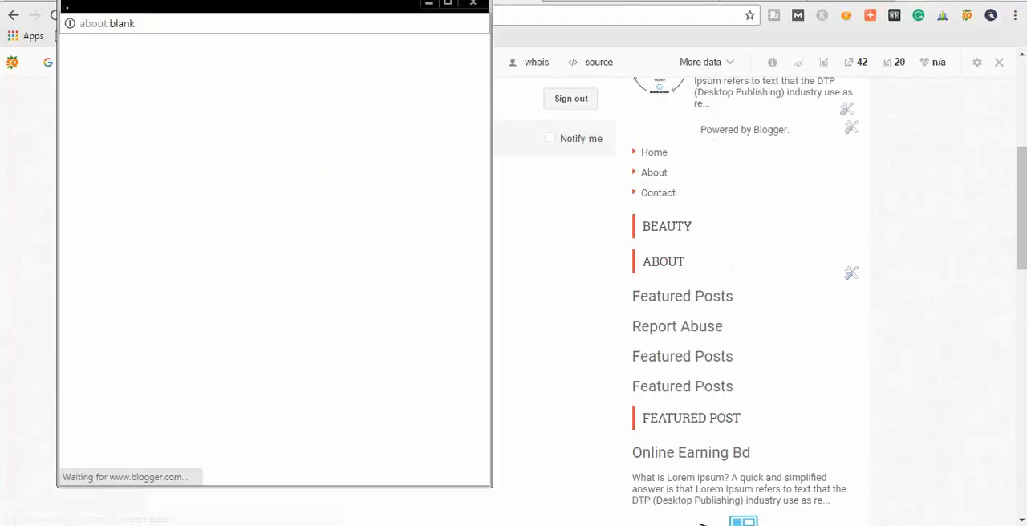
{"action": "left_click", "coordinate": [235, 445]}
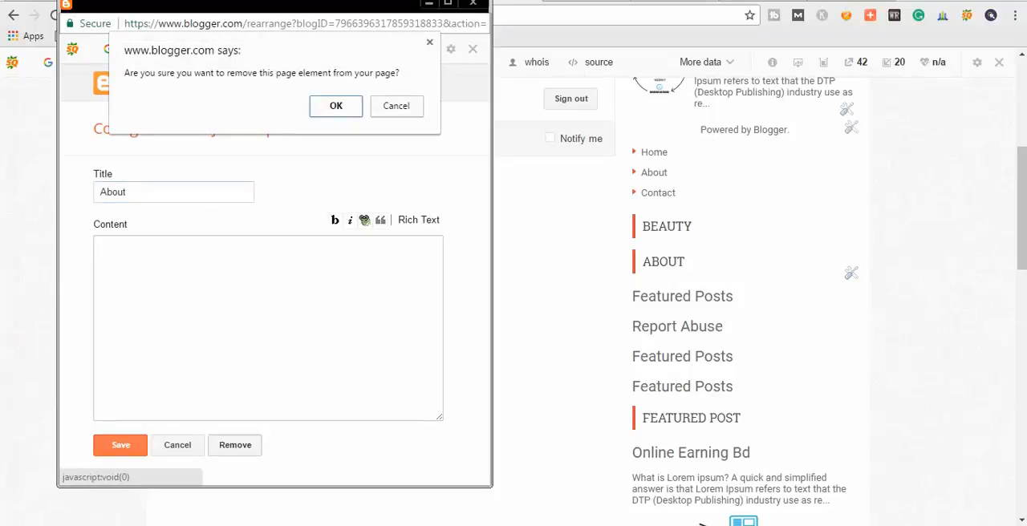
{"action": "key", "text": "Return"}
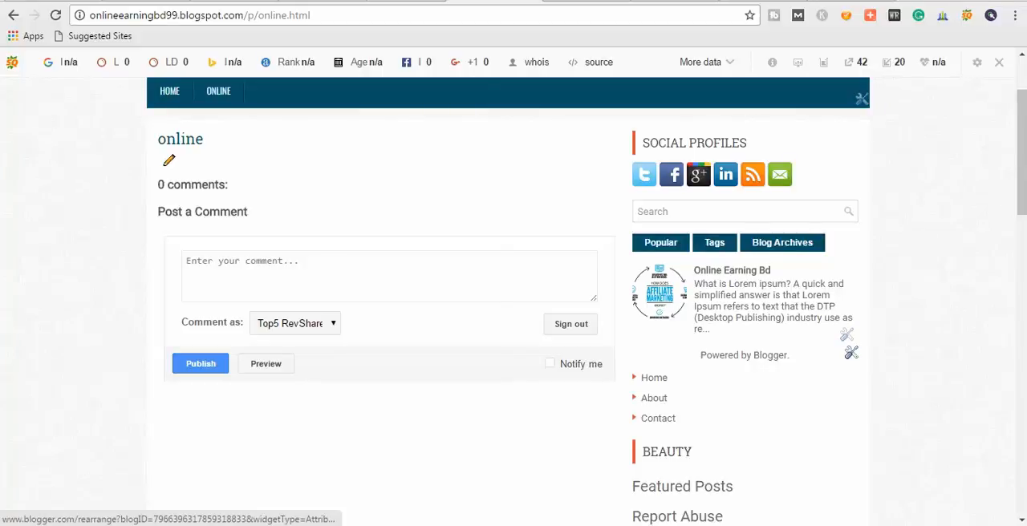
Remove the Attribution gadget below the popular posts in the sidebar.
{"action": "left_click", "coordinate": [851, 352]}
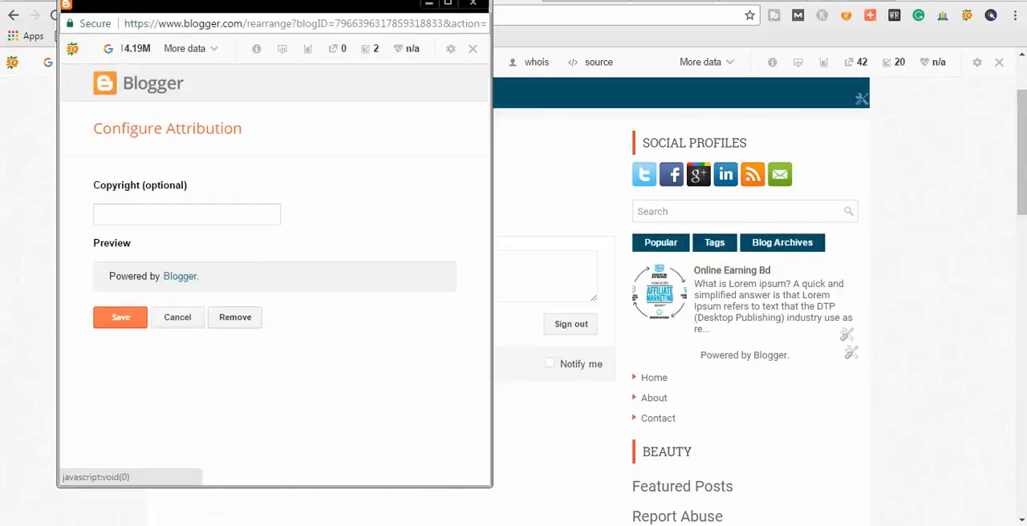
{"action": "left_click", "coordinate": [235, 317]}
{"action": "left_click", "coordinate": [337, 103]}
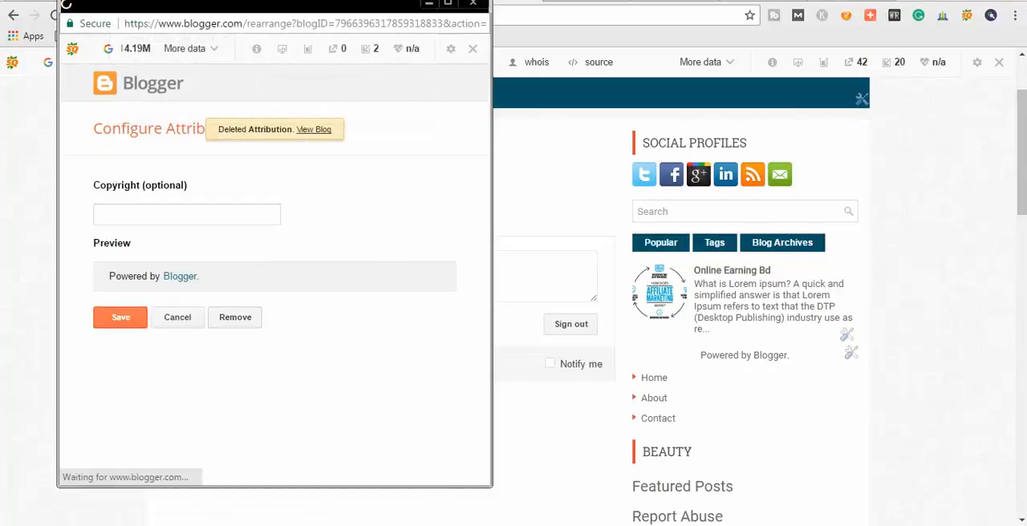
Remove the Featured Post gadget from the sidebar.
{"action": "scroll", "coordinate": [513, 305], "scroll_direction": "down", "scroll_amount": 1}
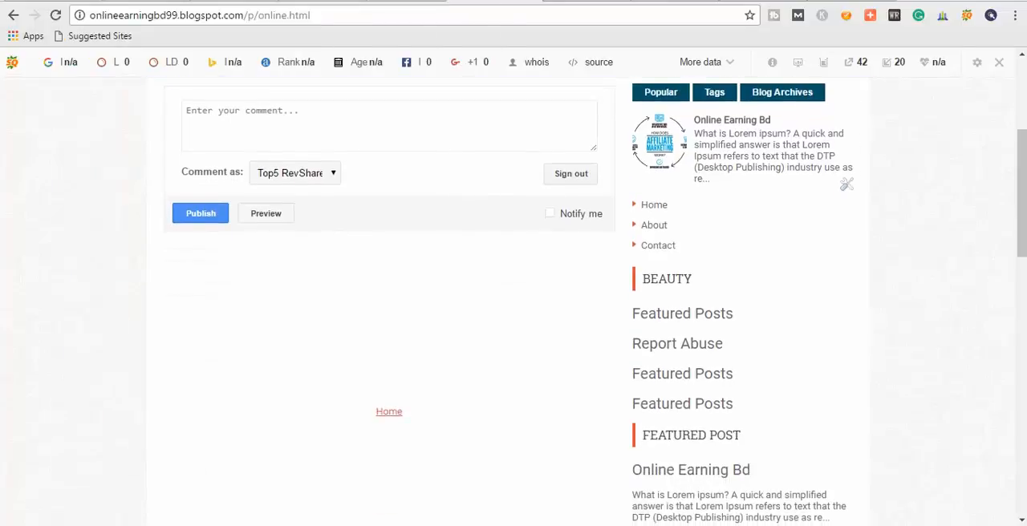
{"action": "scroll", "coordinate": [514, 305], "scroll_direction": "down", "scroll_amount": 5}
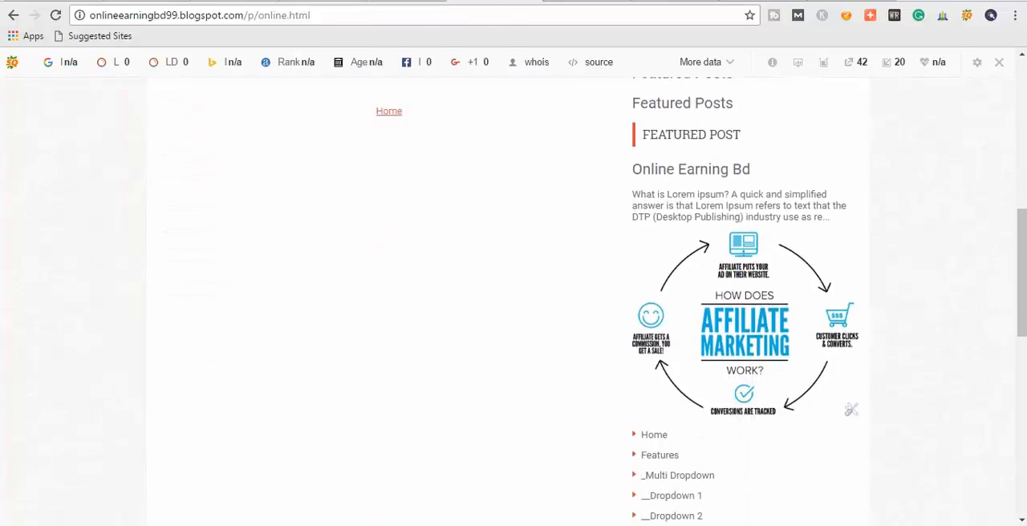
{"action": "left_click", "coordinate": [852, 260]}
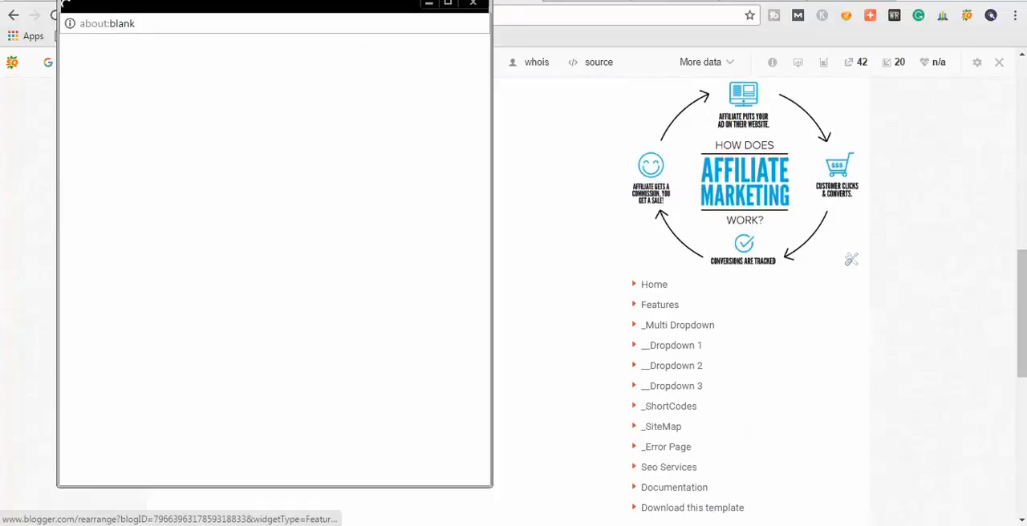
{"action": "scroll", "coordinate": [401, 305], "scroll_direction": "down", "scroll_amount": 1}
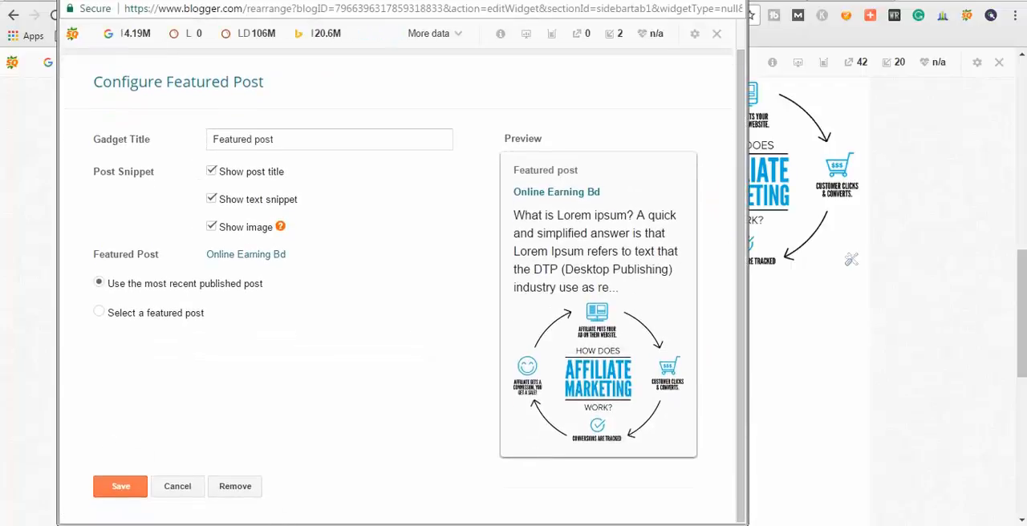
{"action": "left_click", "coordinate": [235, 487]}
{"action": "left_click", "coordinate": [464, 80]}
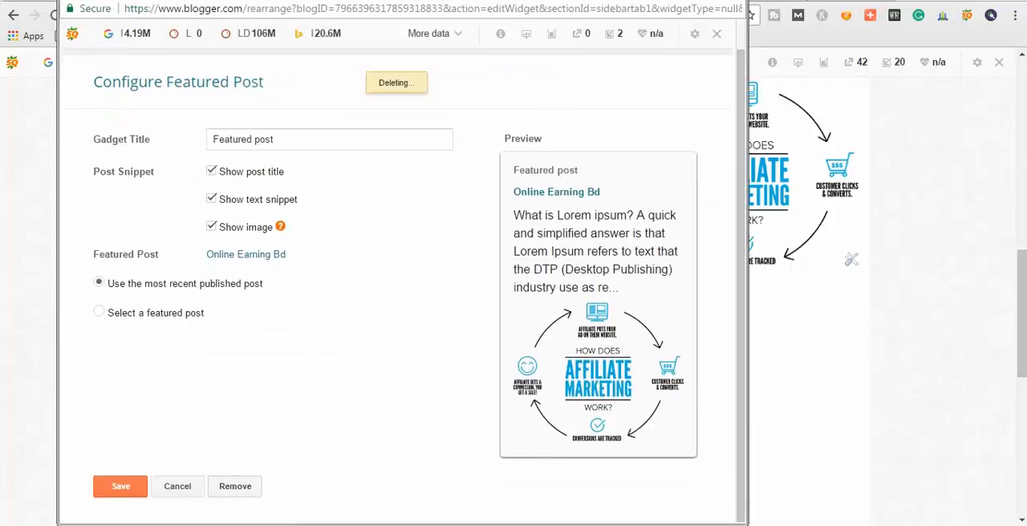
Open the blog's home page and examine the gadgets remaining in its sidebar down to the footer.
{"action": "scroll", "coordinate": [513, 297], "scroll_direction": "down", "scroll_amount": 6}
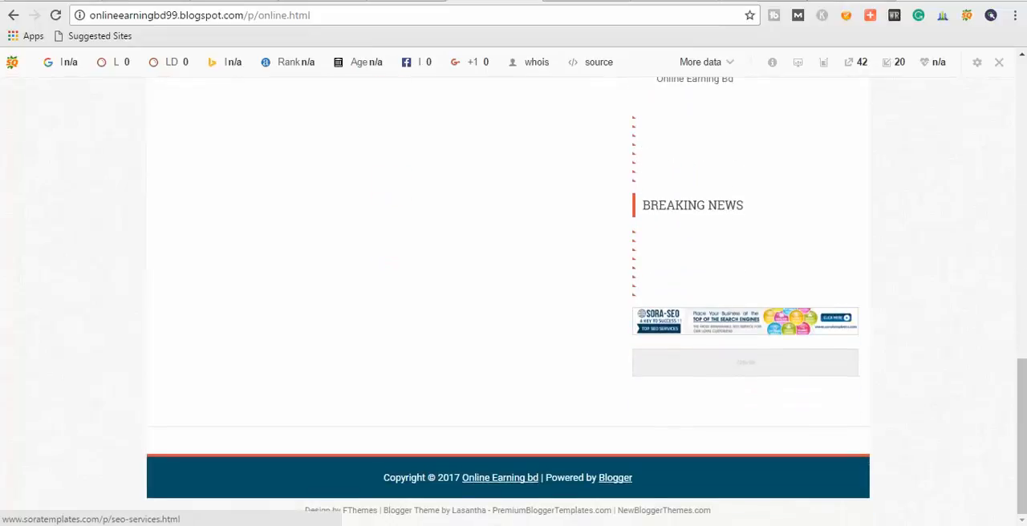
{"action": "scroll", "coordinate": [513, 297], "scroll_direction": "up", "scroll_amount": 4}
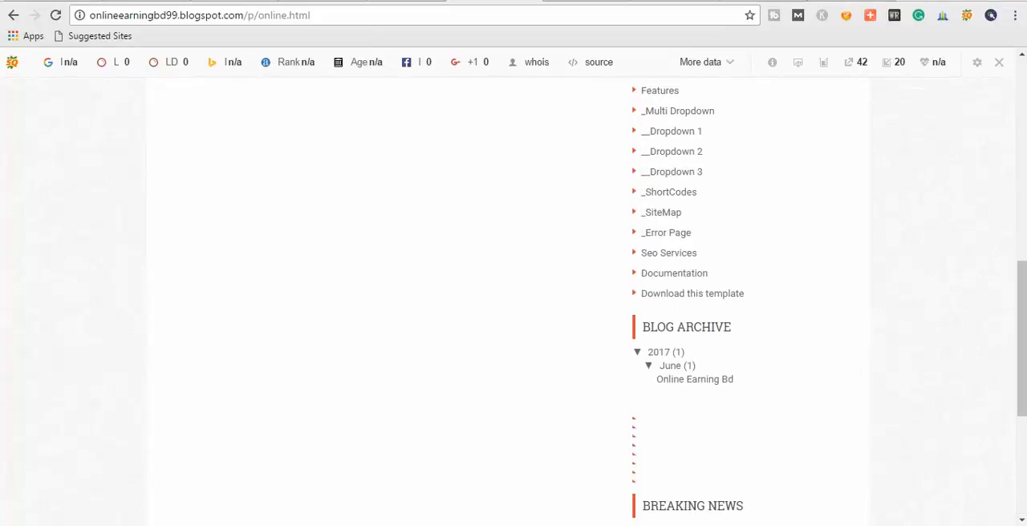
{"action": "scroll", "coordinate": [389, 204], "scroll_direction": "up", "scroll_amount": 3}
{"action": "scroll", "coordinate": [389, 205], "scroll_direction": "down", "scroll_amount": 1}
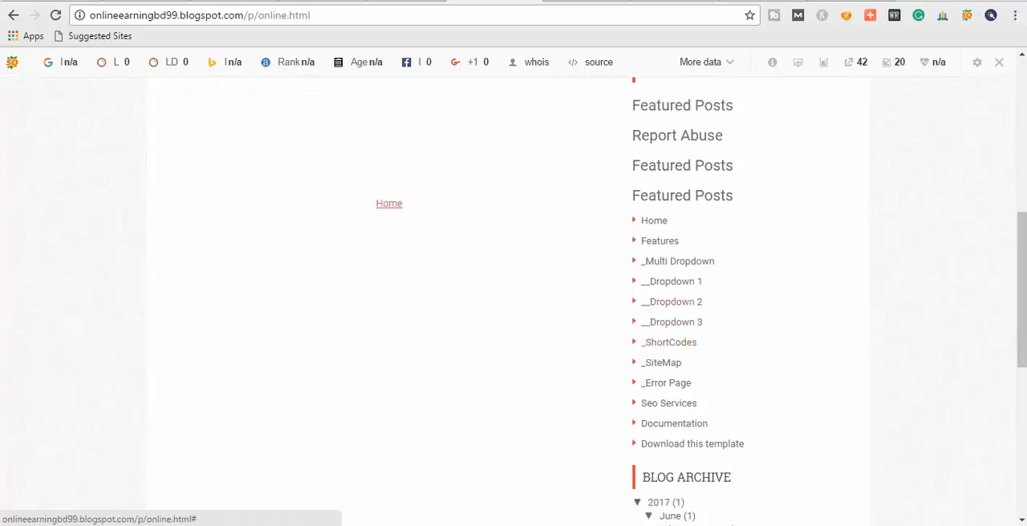
{"action": "left_click", "coordinate": [389, 203]}
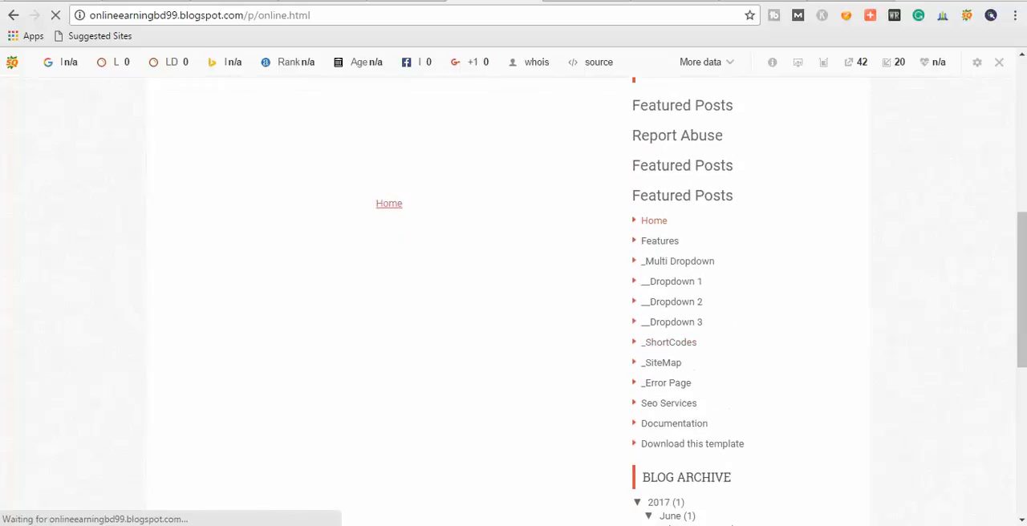
{"action": "scroll", "coordinate": [389, 203], "scroll_direction": "down", "scroll_amount": 2}
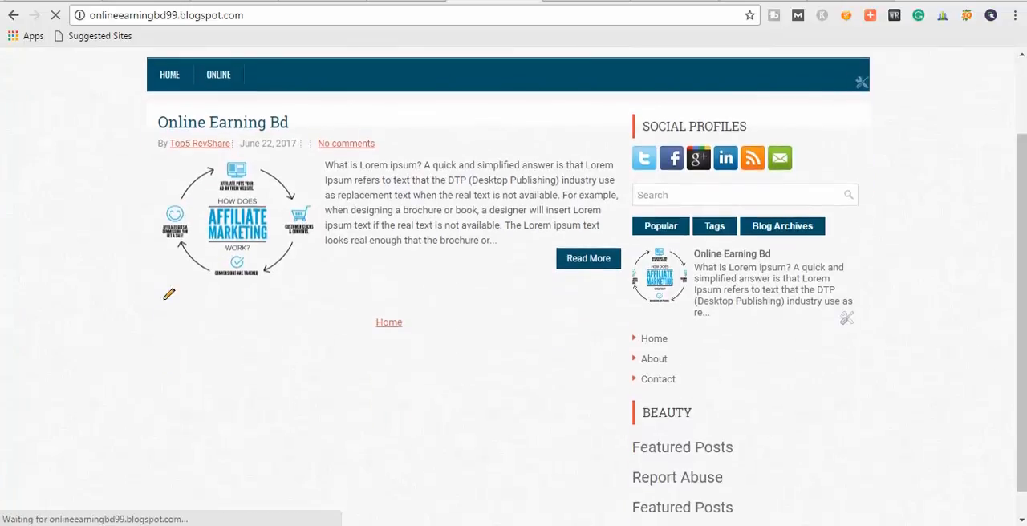
{"action": "scroll", "coordinate": [513, 289], "scroll_direction": "down", "scroll_amount": 10}
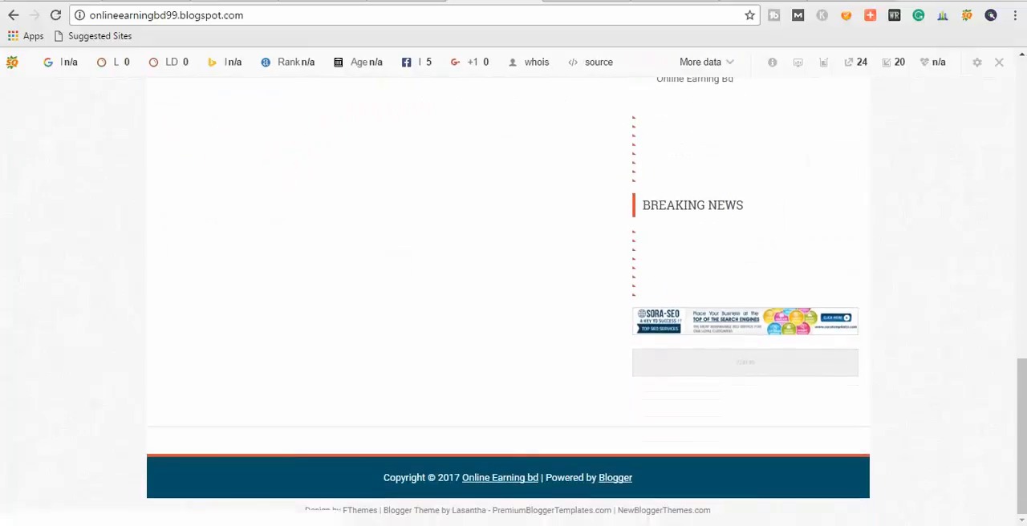
{"action": "scroll", "coordinate": [514, 289], "scroll_direction": "up", "scroll_amount": 3}
Publish a new blank page titled "Demo Page" from the blog's page list, and return to the blog's home page.
{"action": "left_click", "coordinate": [406, 1]}
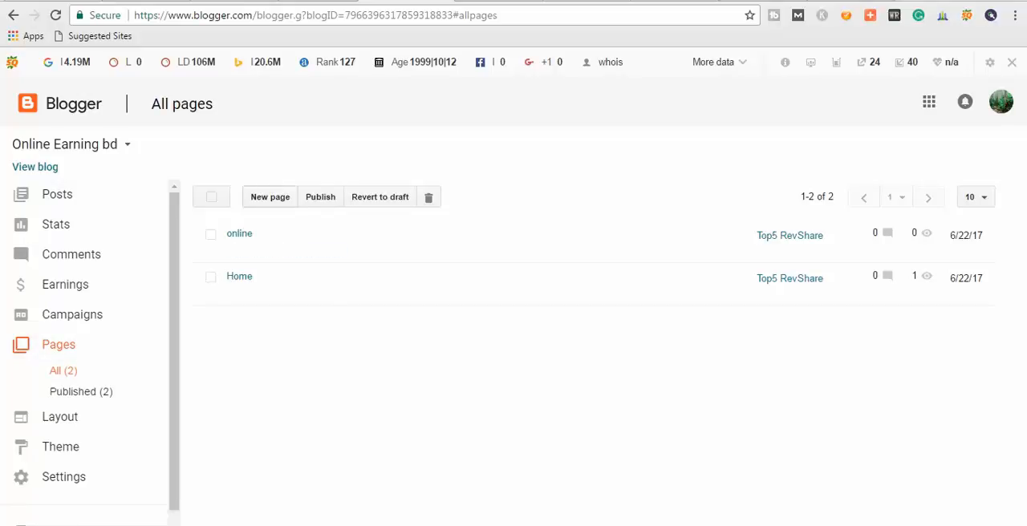
{"action": "left_click", "coordinate": [269, 196]}
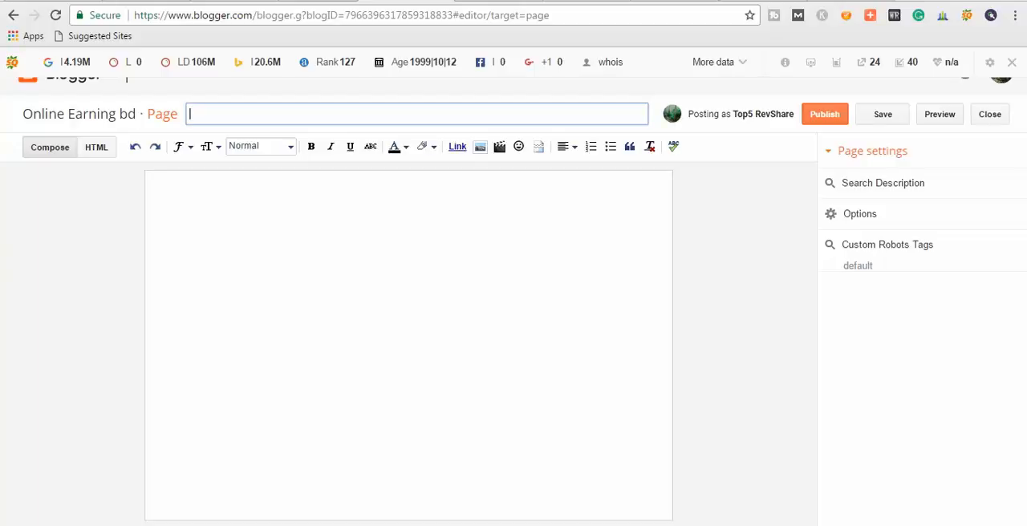
{"action": "type", "text": "Demo Page"}
{"action": "left_click", "coordinate": [158, 183]}
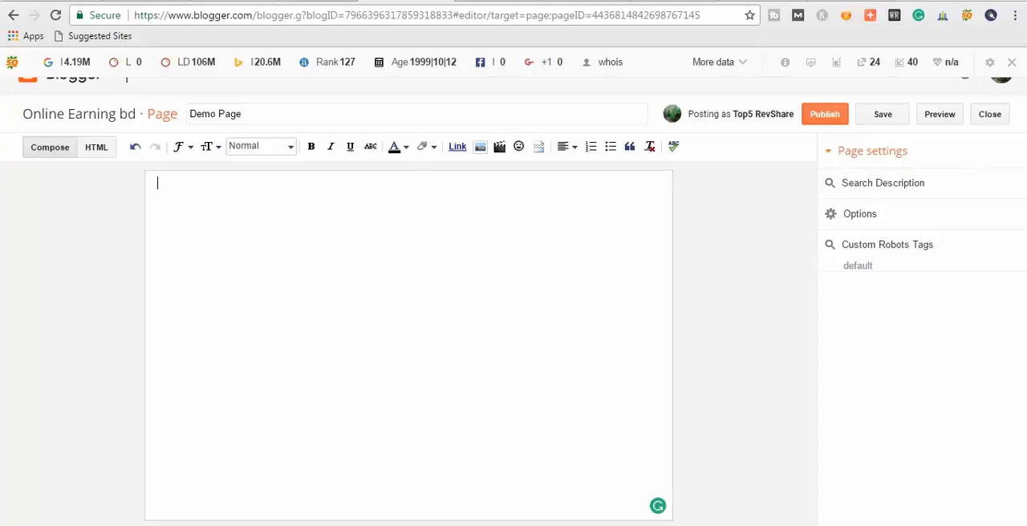
{"action": "left_click", "coordinate": [242, 114]}
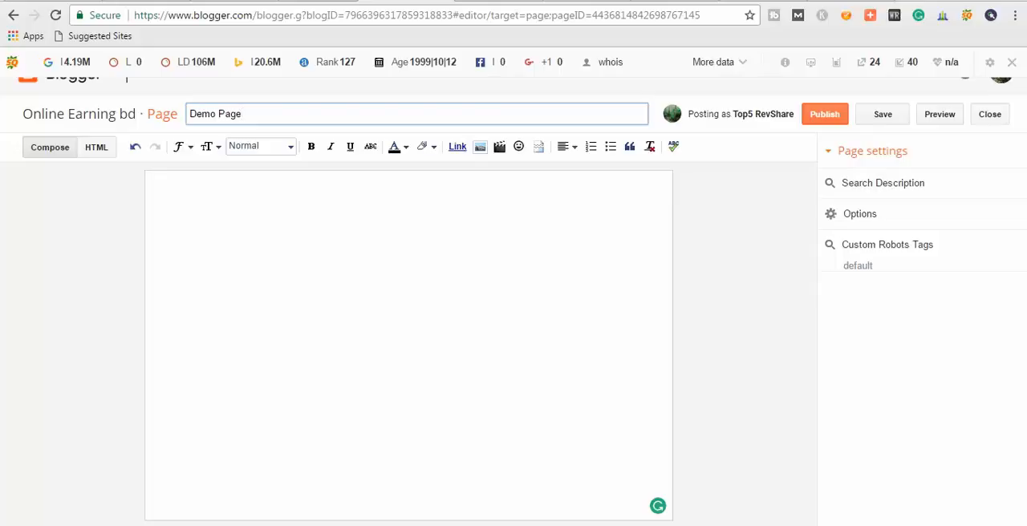
{"action": "left_click", "coordinate": [825, 114]}
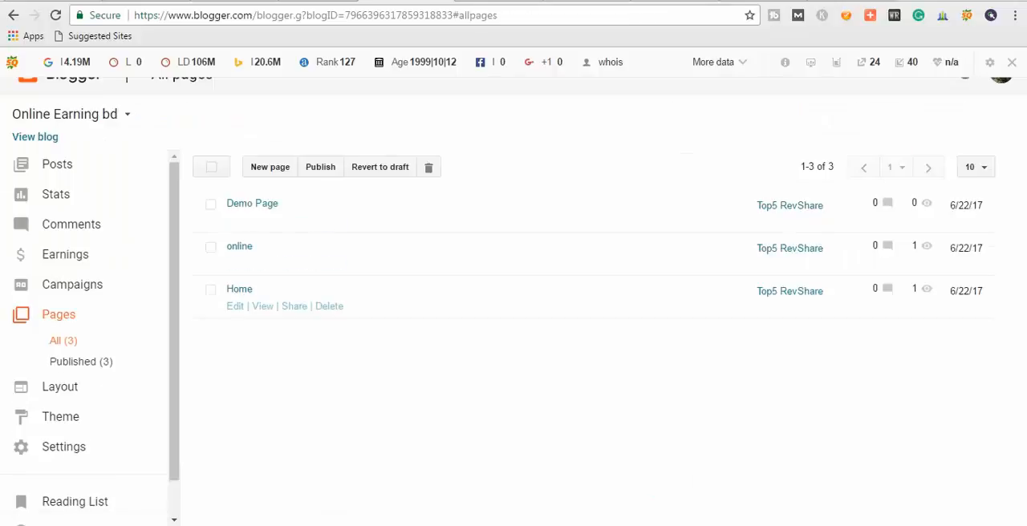
{"action": "left_click", "coordinate": [491, 2]}
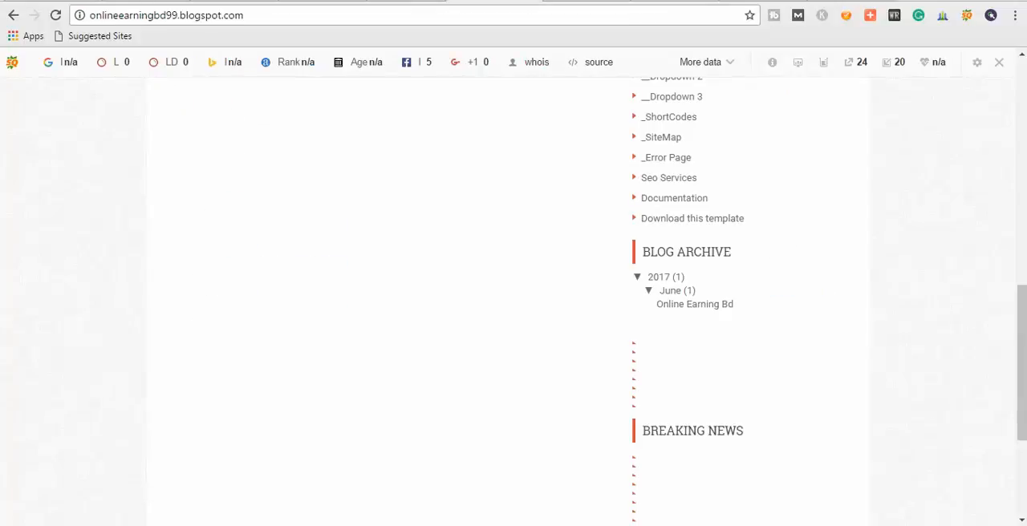
Add Demo Page after online in the blue navigation menu's page list and save the gadget.
{"action": "scroll", "coordinate": [482, 241], "scroll_direction": "up", "scroll_amount": 7}
{"action": "scroll", "coordinate": [481, 241], "scroll_direction": "up", "scroll_amount": 2}
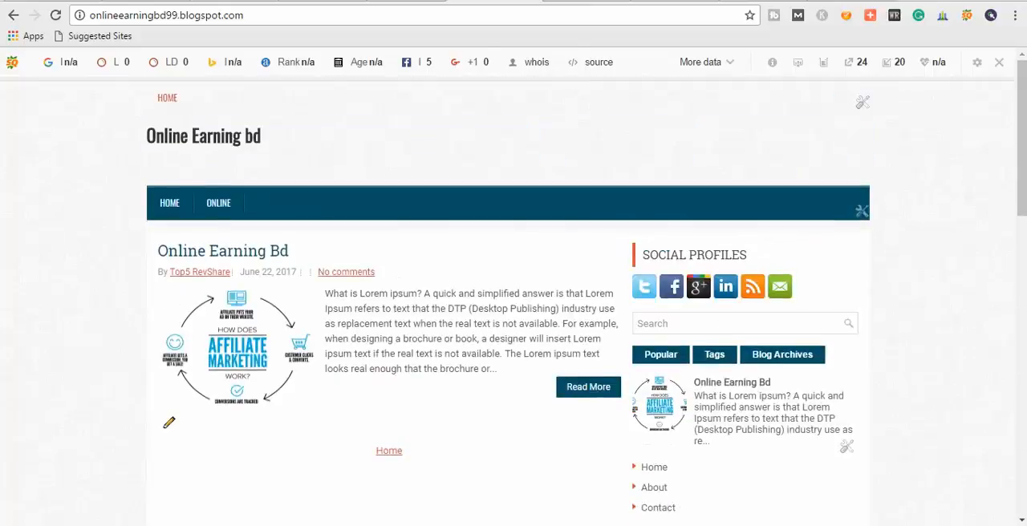
{"action": "left_click", "coordinate": [55, 15]}
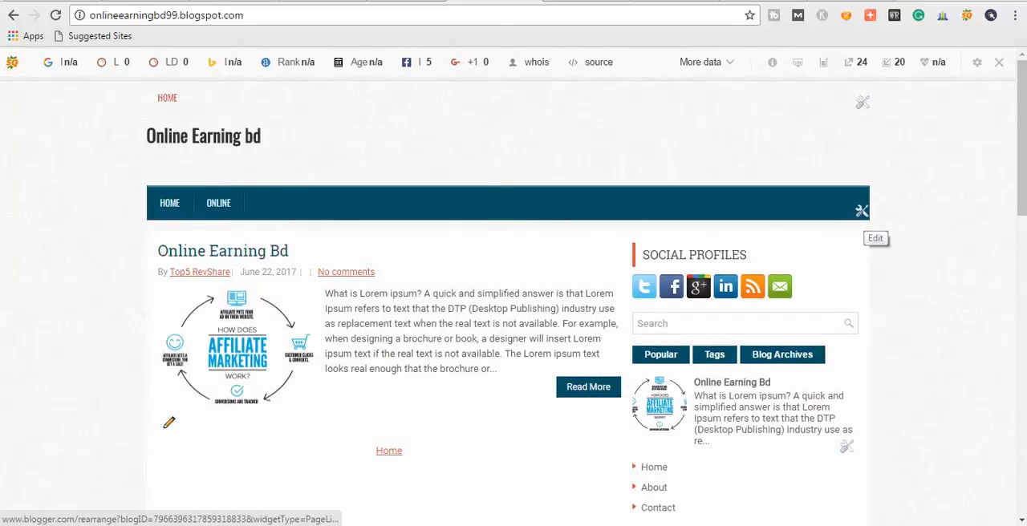
{"action": "left_click", "coordinate": [862, 211]}
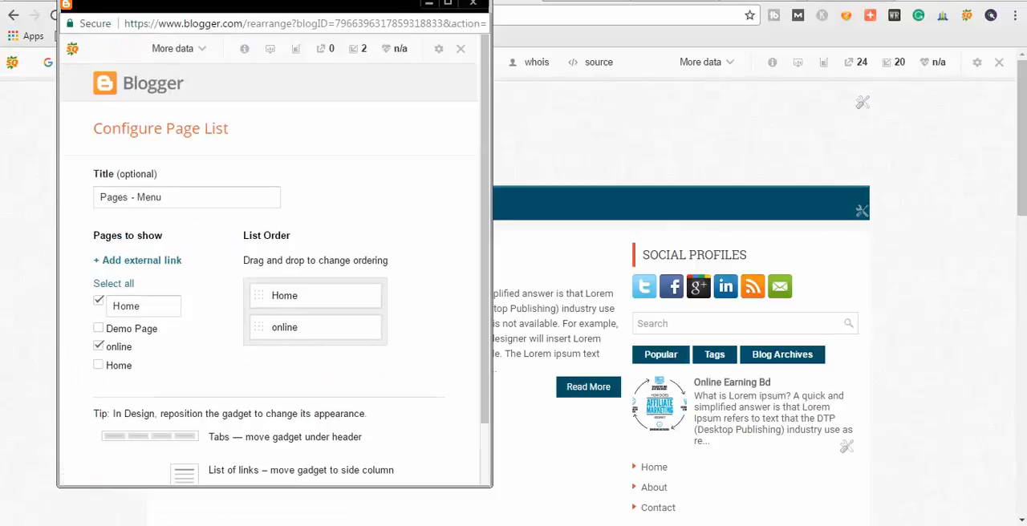
{"action": "left_click", "coordinate": [98, 328]}
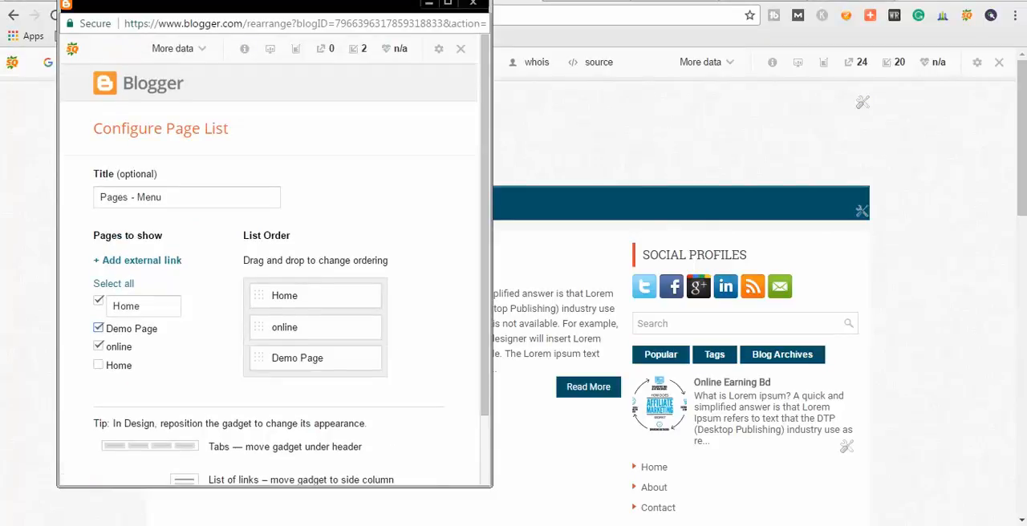
{"action": "scroll", "coordinate": [98, 328], "scroll_direction": "down", "scroll_amount": 1}
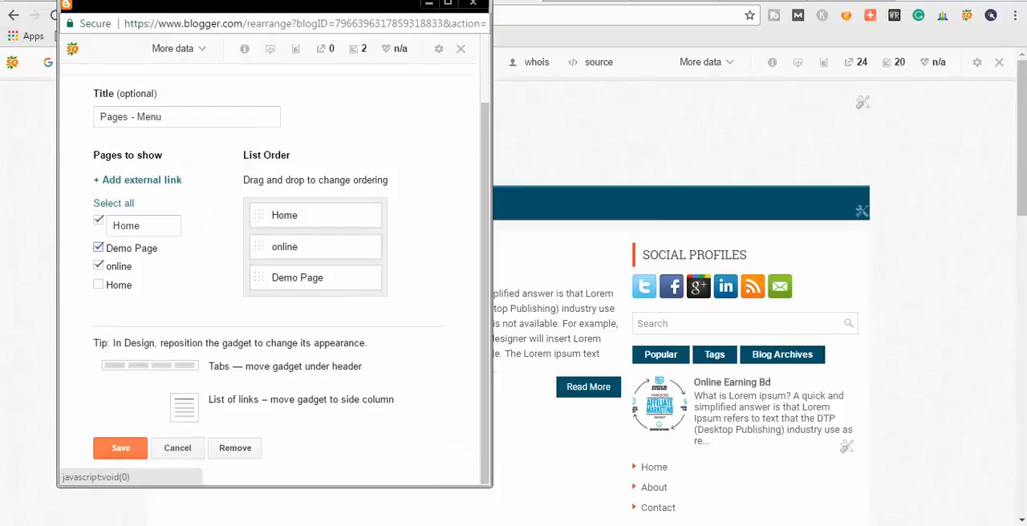
{"action": "mouse_move", "coordinate": [297, 278]}
{"action": "left_mouse_down"}
{"action": "mouse_move", "coordinate": [293, 236]}
{"action": "mouse_move", "coordinate": [295, 289]}
{"action": "mouse_move", "coordinate": [294, 278]}
{"action": "left_mouse_up"}
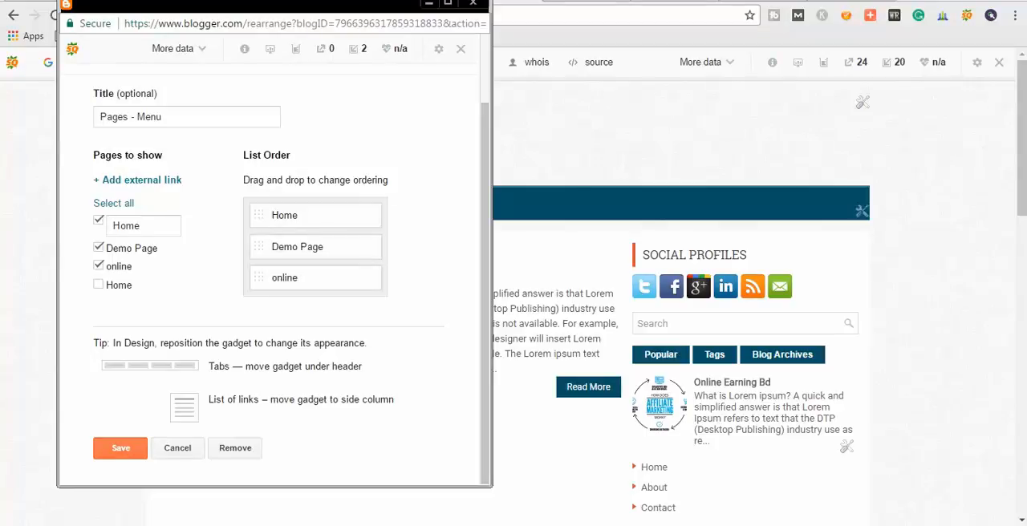
{"action": "left_click_drag", "start_coordinate": [284, 278], "coordinate": [286, 241]}
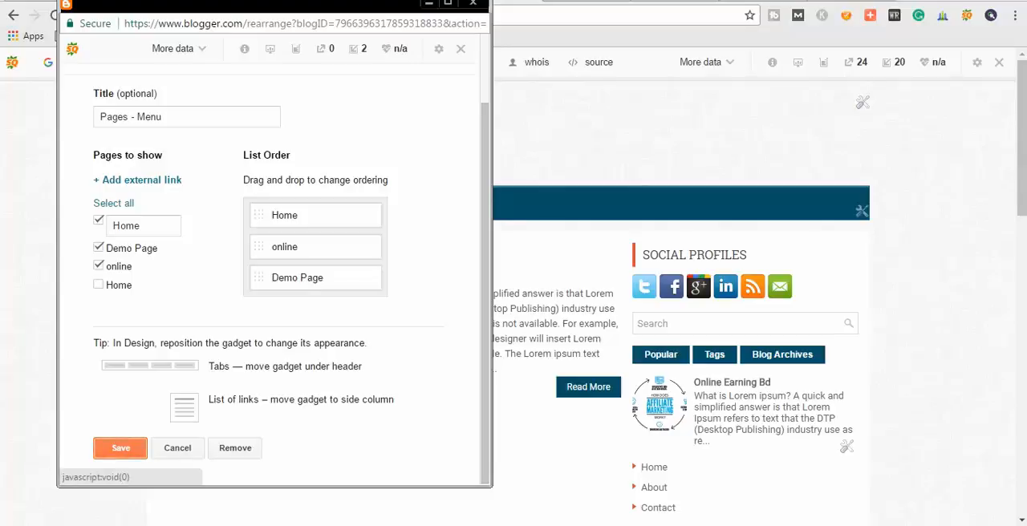
{"action": "left_click", "coordinate": [120, 448]}
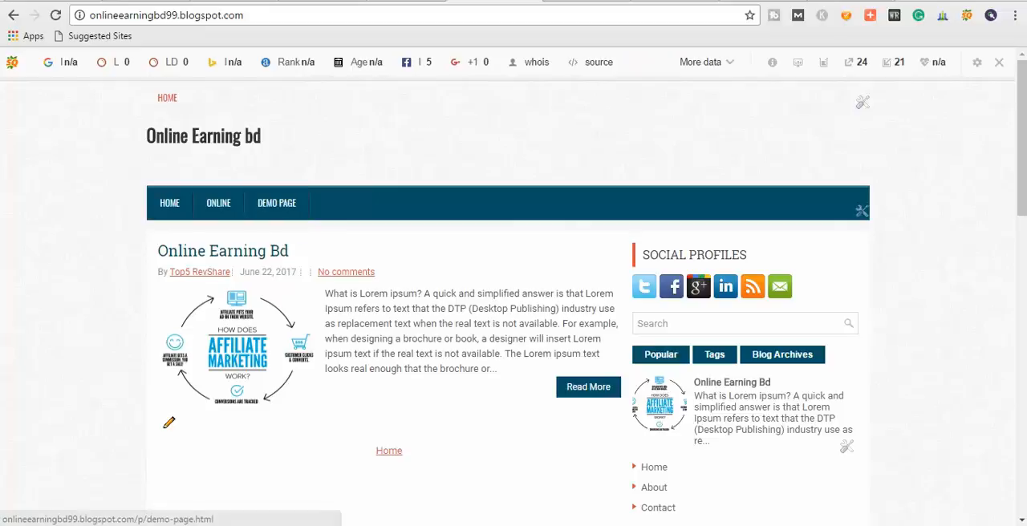
Remove the small page list gadget that shows only Home above the blog title.
{"action": "left_click", "coordinate": [169, 423]}
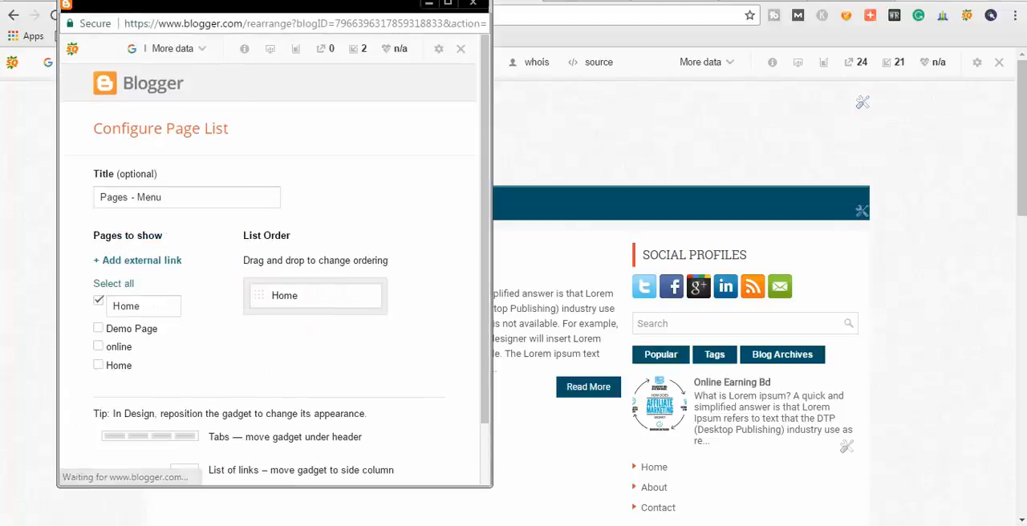
{"action": "left_click", "coordinate": [235, 448]}
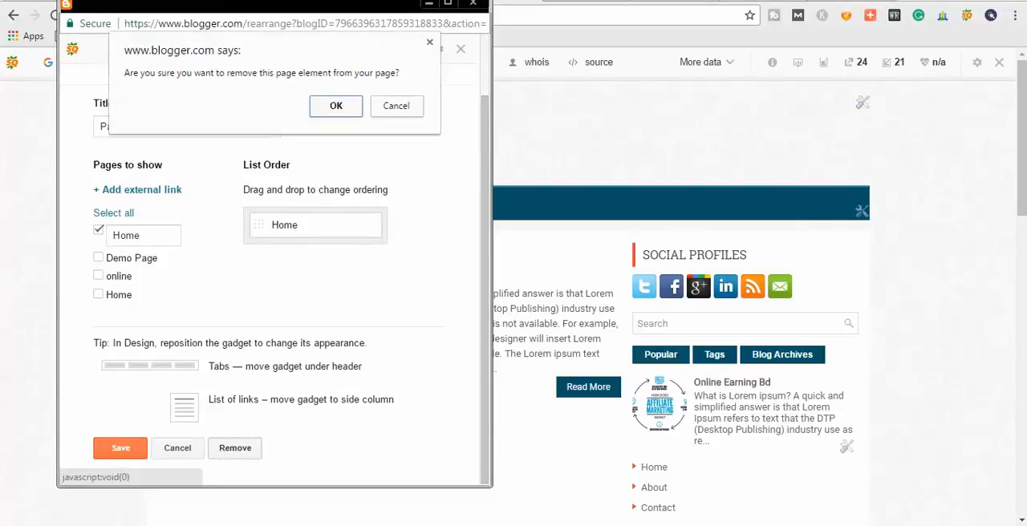
{"action": "left_click", "coordinate": [336, 107]}
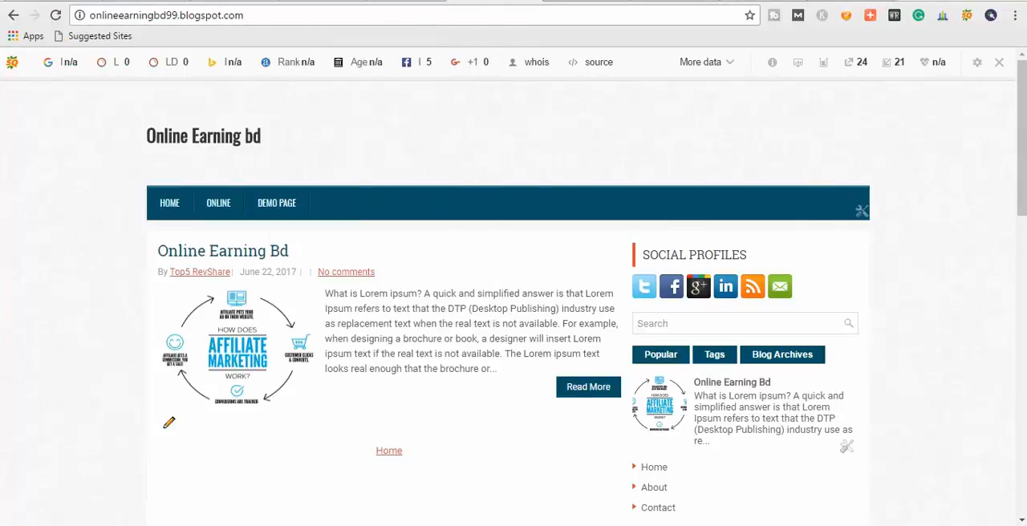
{"action": "left_click_drag", "start_coordinate": [144, 137], "coordinate": [263, 138]}
{"action": "left_click", "coordinate": [321, 145]}
{"action": "left_click_drag", "start_coordinate": [146, 137], "coordinate": [263, 138]}
{"action": "left_click", "coordinate": [321, 144]}
Open the blog's layout in the dashboard and try to save 2cb872e.jpg from Downloads as the custom favicon.
{"action": "left_click", "coordinate": [319, 0]}
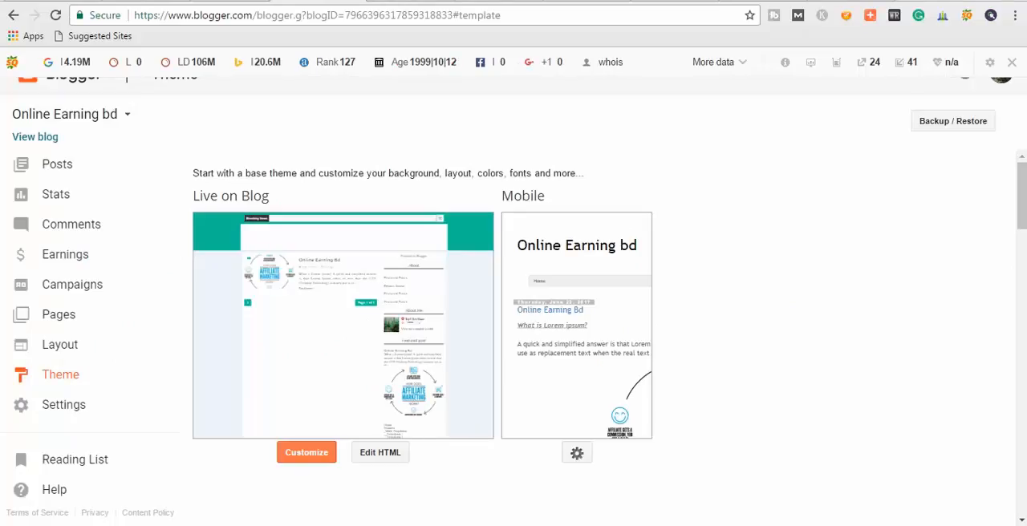
{"action": "left_click", "coordinate": [59, 315]}
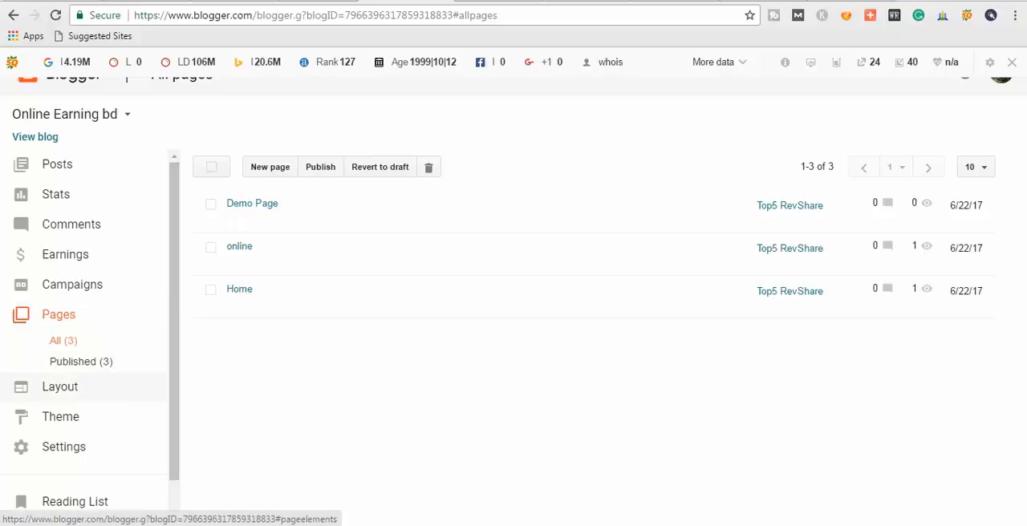
{"action": "left_click", "coordinate": [60, 387]}
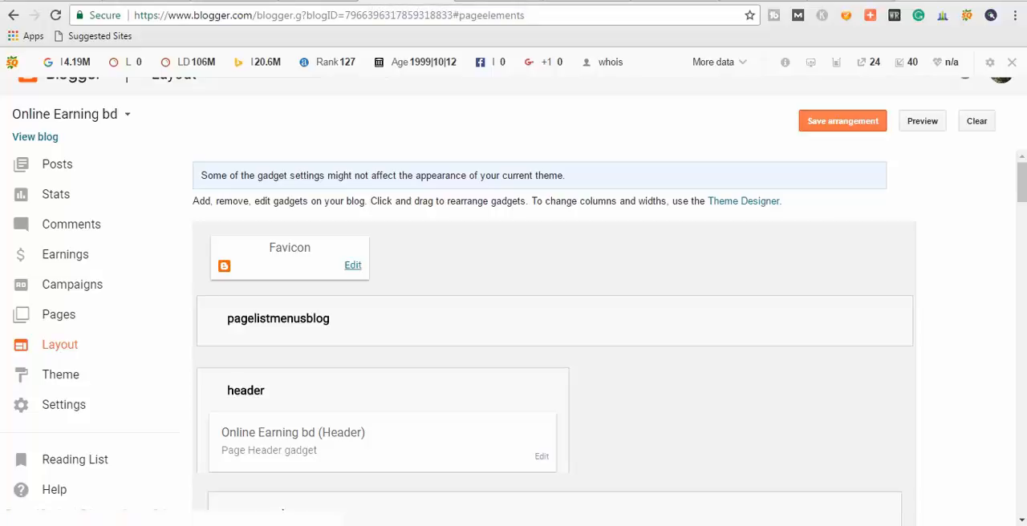
{"action": "left_click", "coordinate": [353, 265]}
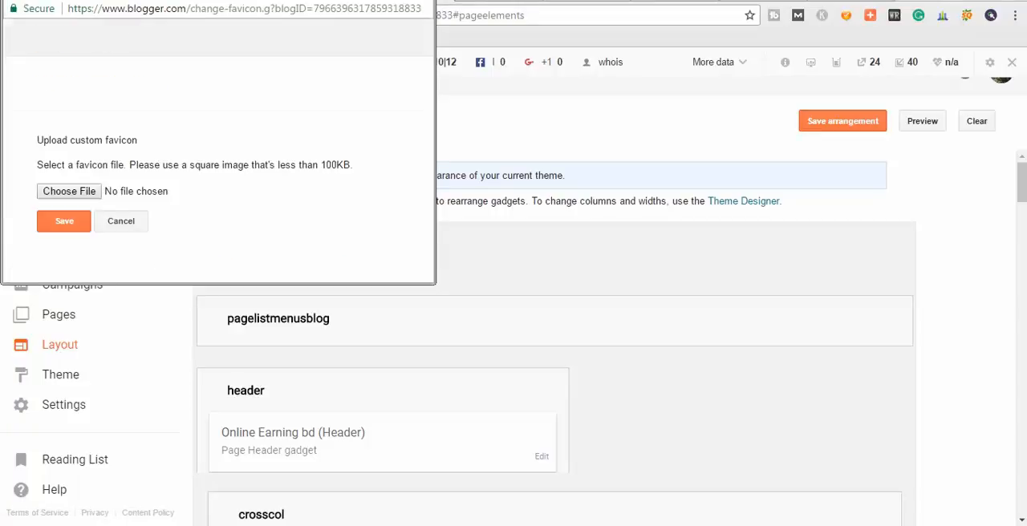
{"action": "left_click", "coordinate": [70, 222]}
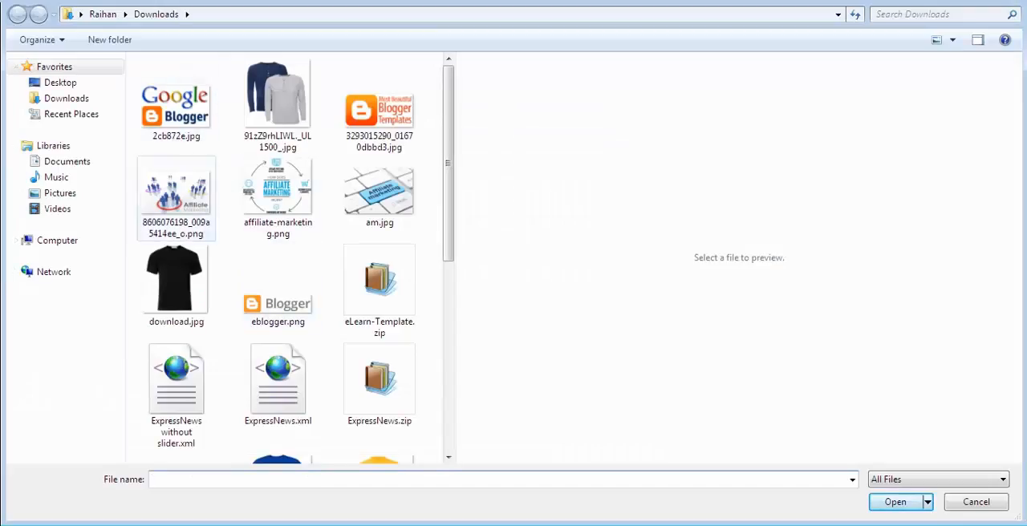
{"action": "left_click", "coordinate": [177, 104]}
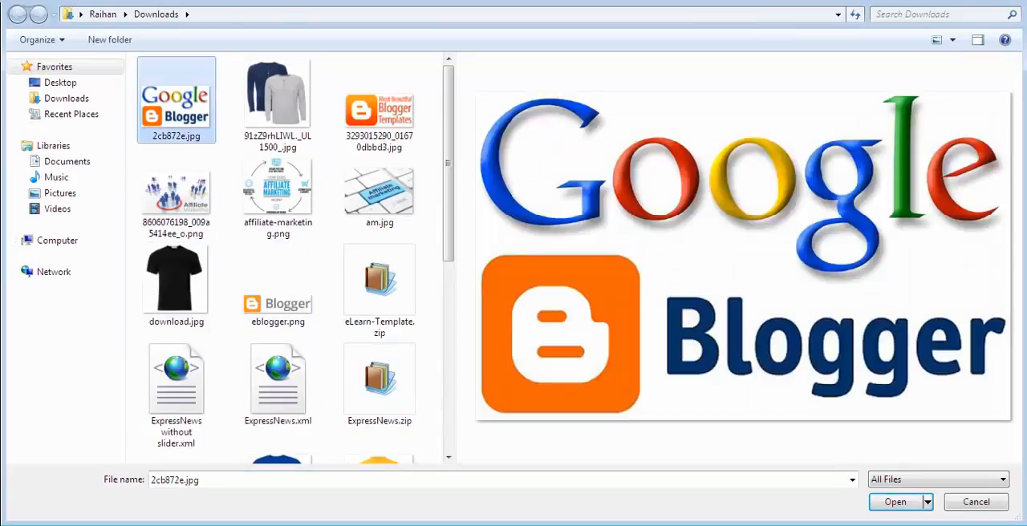
{"action": "key", "text": "Return"}
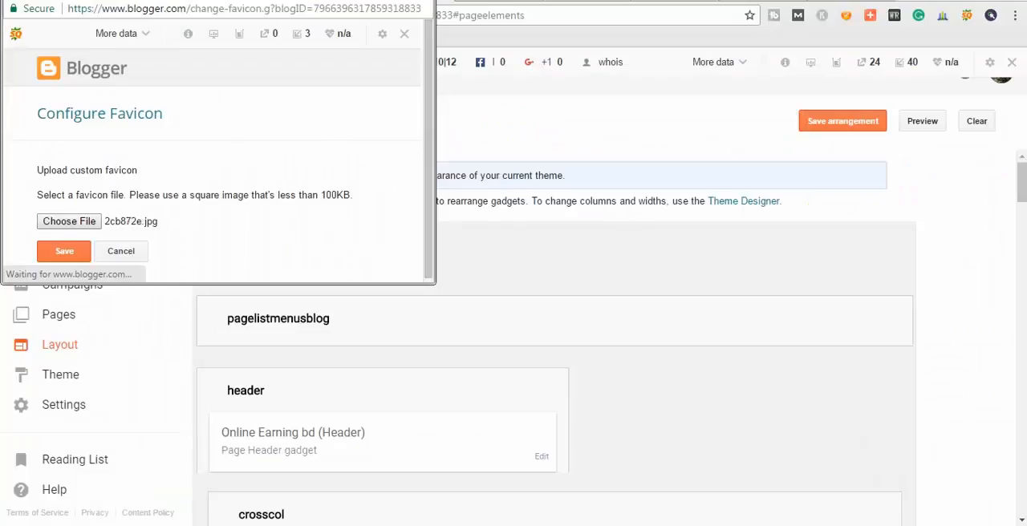
{"action": "scroll", "coordinate": [213, 166], "scroll_direction": "down", "scroll_amount": 1}
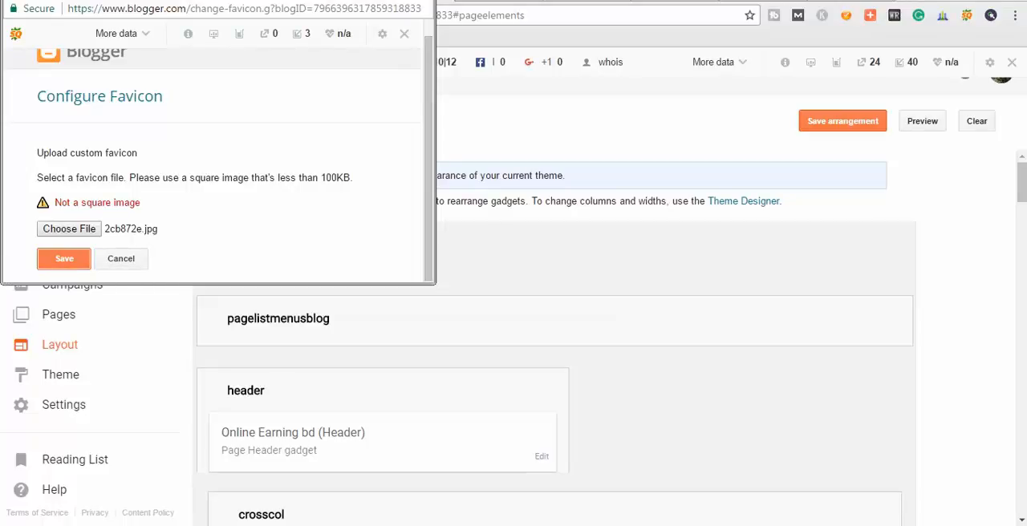
Read the image shape and file size requirements in the favicon settings, and close them.
{"action": "left_click_drag", "start_coordinate": [217, 1], "coordinate": [321, 3]}
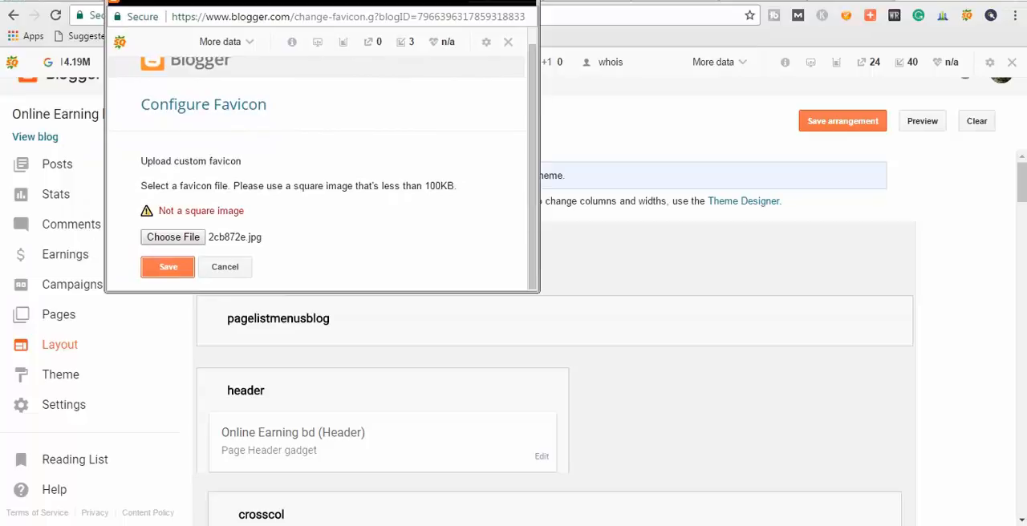
{"action": "left_click_drag", "start_coordinate": [425, 186], "coordinate": [457, 186]}
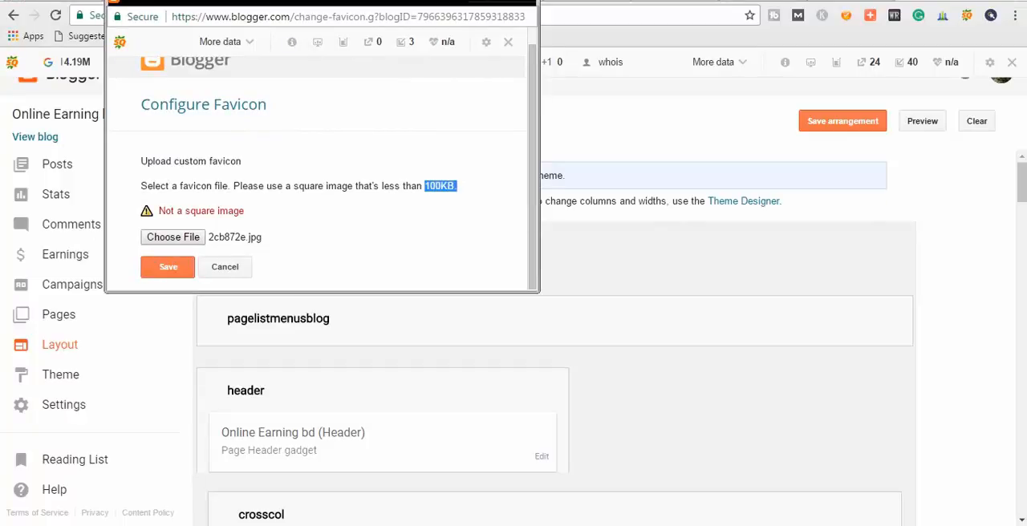
{"action": "left_click", "coordinate": [458, 190]}
{"action": "left_click_drag", "start_coordinate": [424, 186], "coordinate": [457, 186]}
{"action": "left_click", "coordinate": [458, 189]}
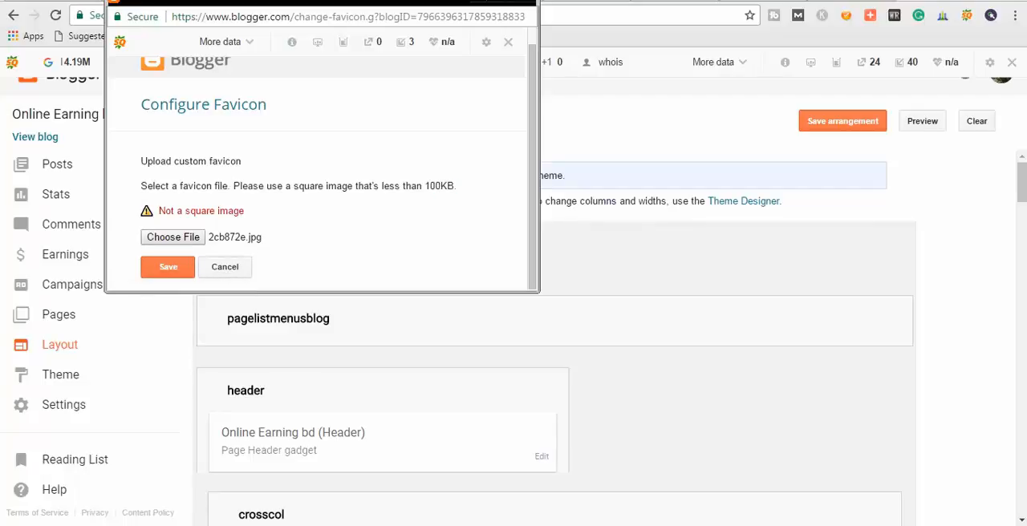
{"action": "left_click", "coordinate": [521, 1]}
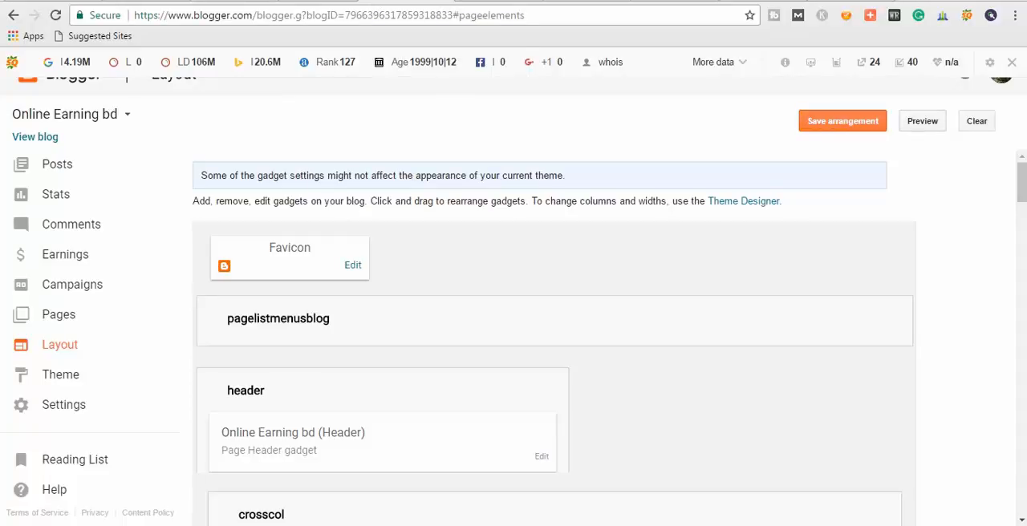
Upload 2cb872e.jpg as the header image placed behind title and description, save it, and reload the blog's home page.
{"action": "scroll", "coordinate": [554, 337], "scroll_direction": "down", "scroll_amount": 2}
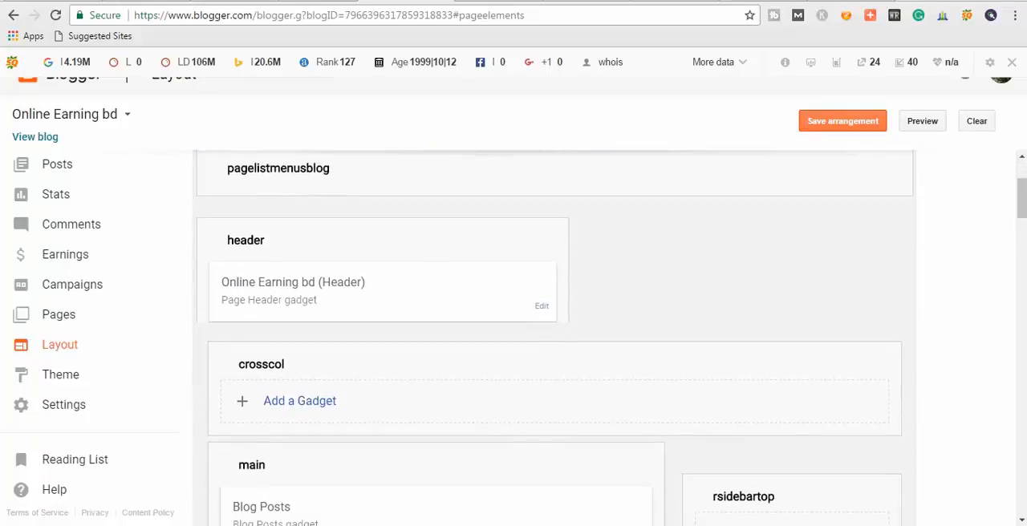
{"action": "left_click", "coordinate": [493, 2]}
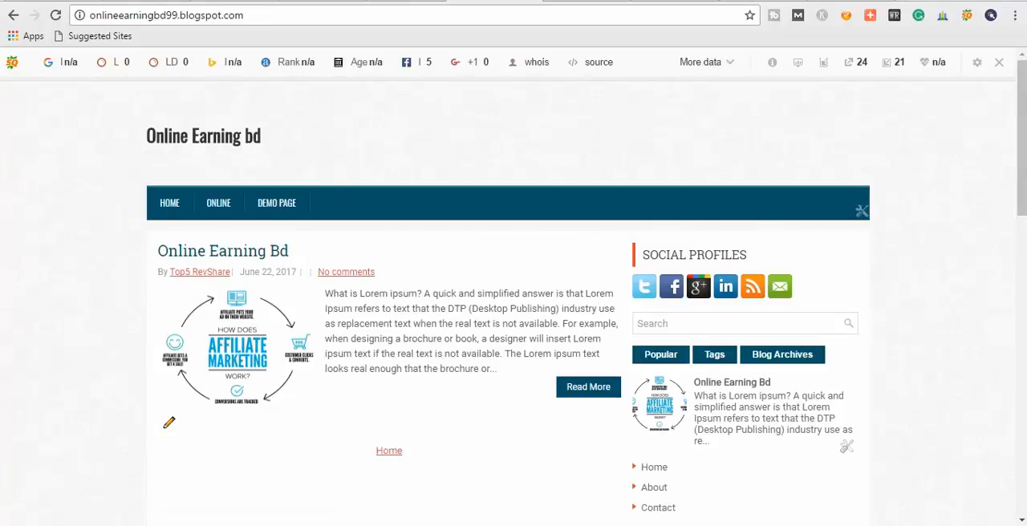
{"action": "left_click", "coordinate": [406, 2]}
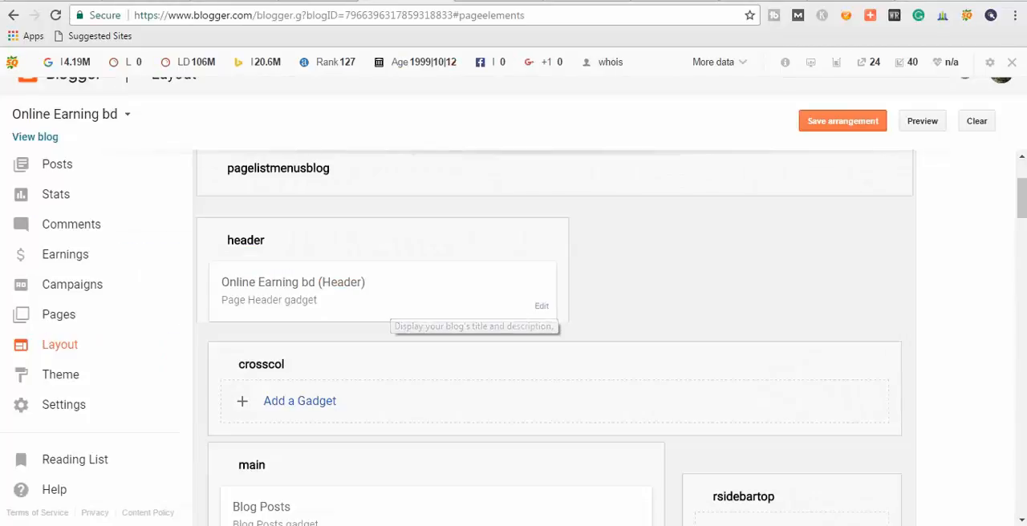
{"action": "left_click", "coordinate": [541, 306]}
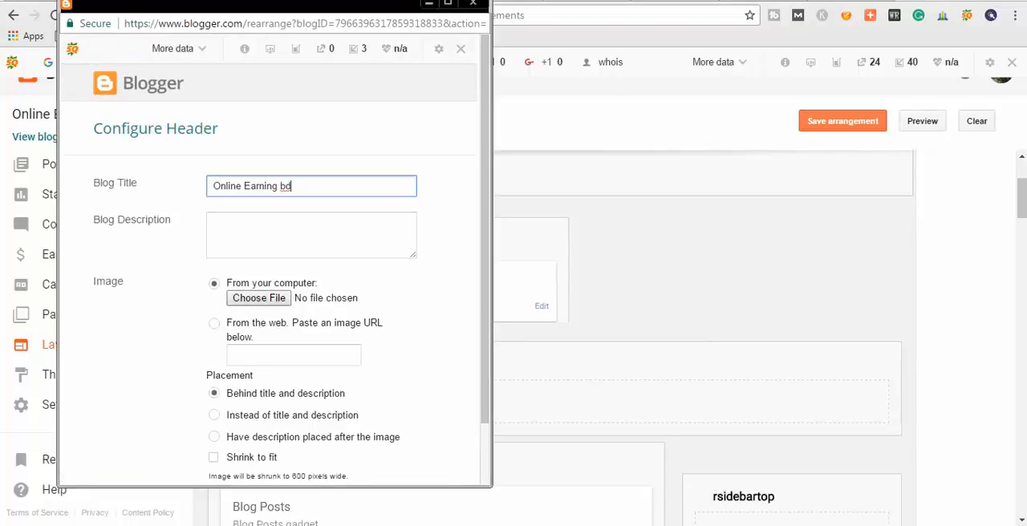
{"action": "left_click", "coordinate": [259, 298]}
{"action": "left_click", "coordinate": [176, 100]}
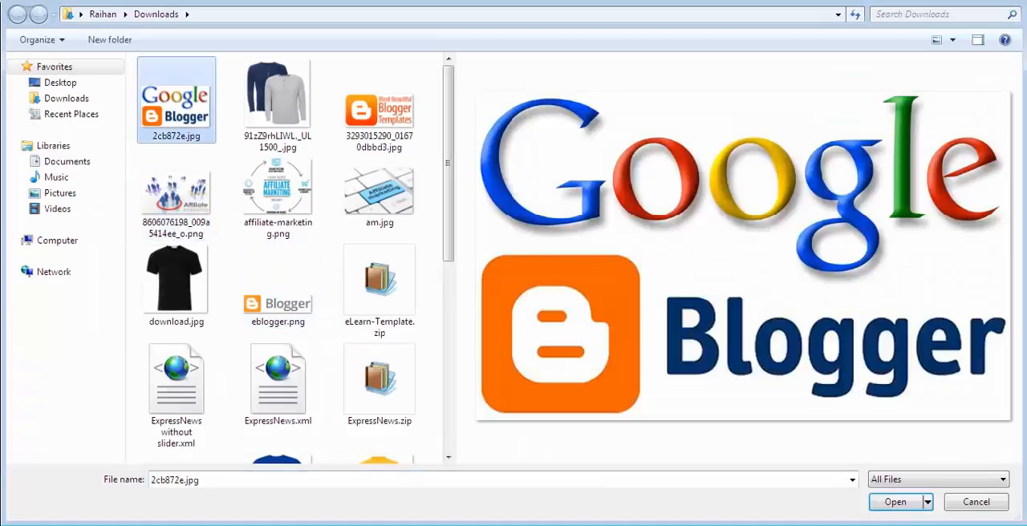
{"action": "left_click", "coordinate": [896, 502]}
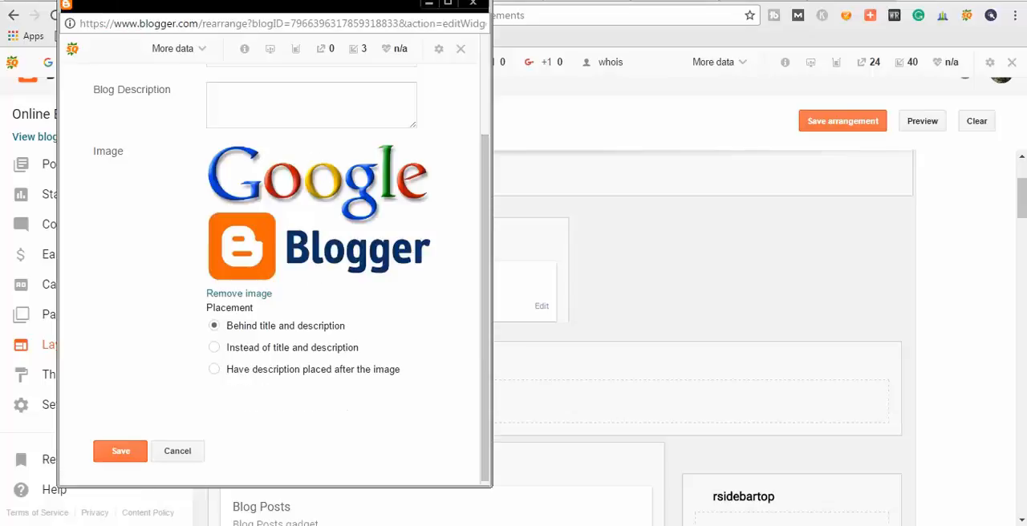
{"action": "left_click", "coordinate": [120, 451]}
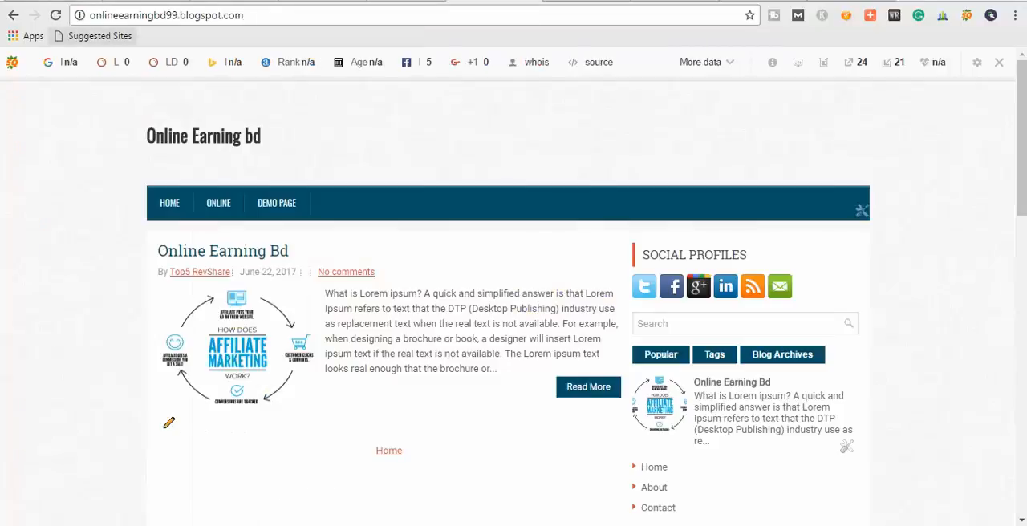
{"action": "left_click", "coordinate": [55, 15]}
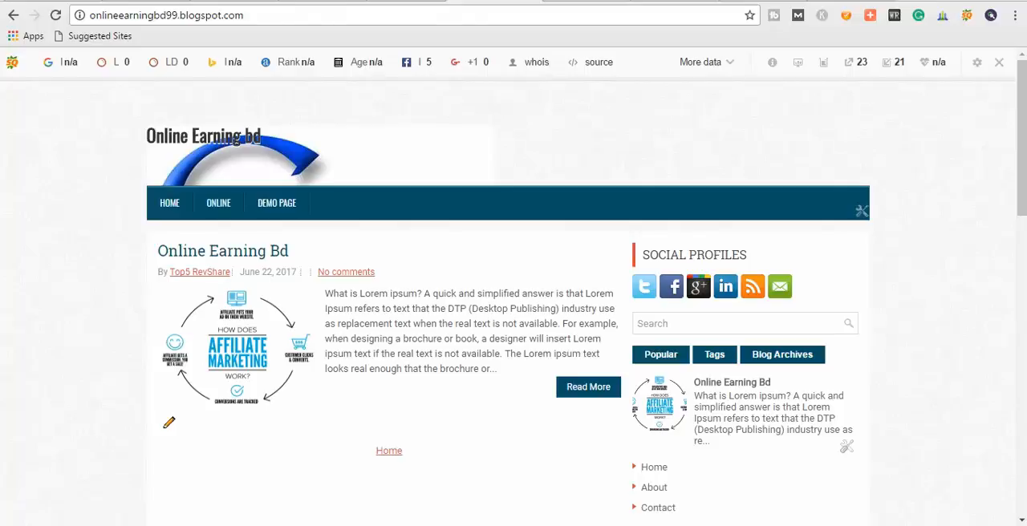
Remove the uploaded image from the blog's header gadget and save the header.
{"action": "left_click", "coordinate": [407, 1]}
{"action": "left_click", "coordinate": [542, 306]}
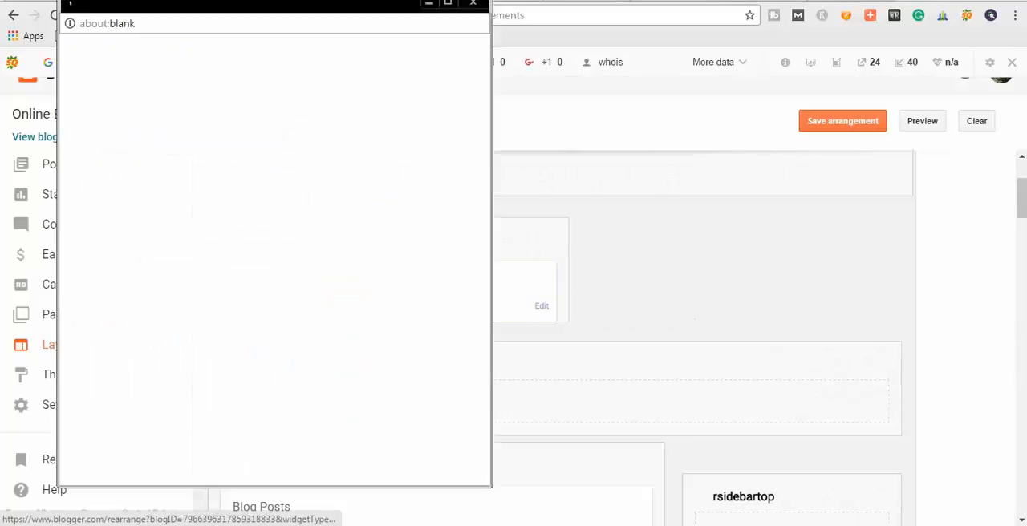
{"action": "scroll", "coordinate": [273, 264], "scroll_direction": "down", "scroll_amount": 2}
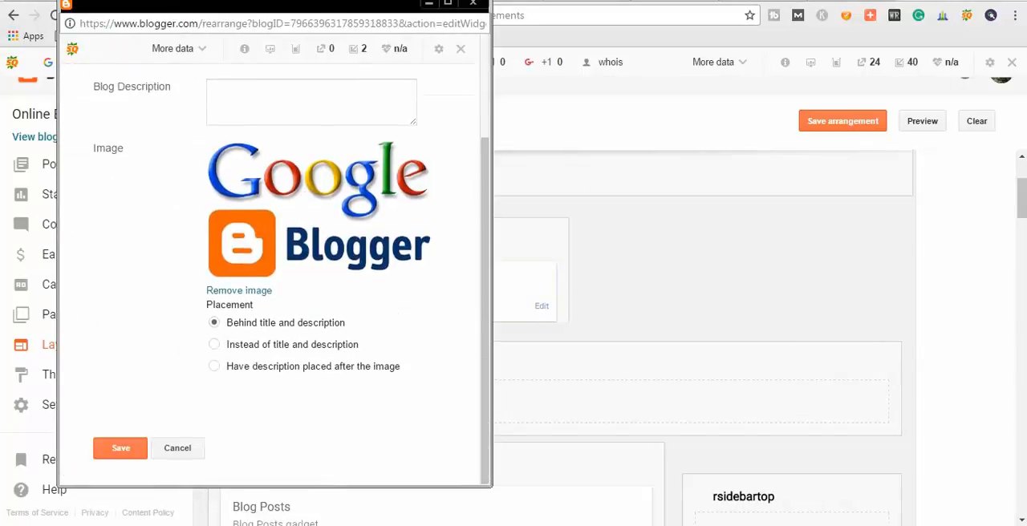
{"action": "left_click", "coordinate": [239, 291]}
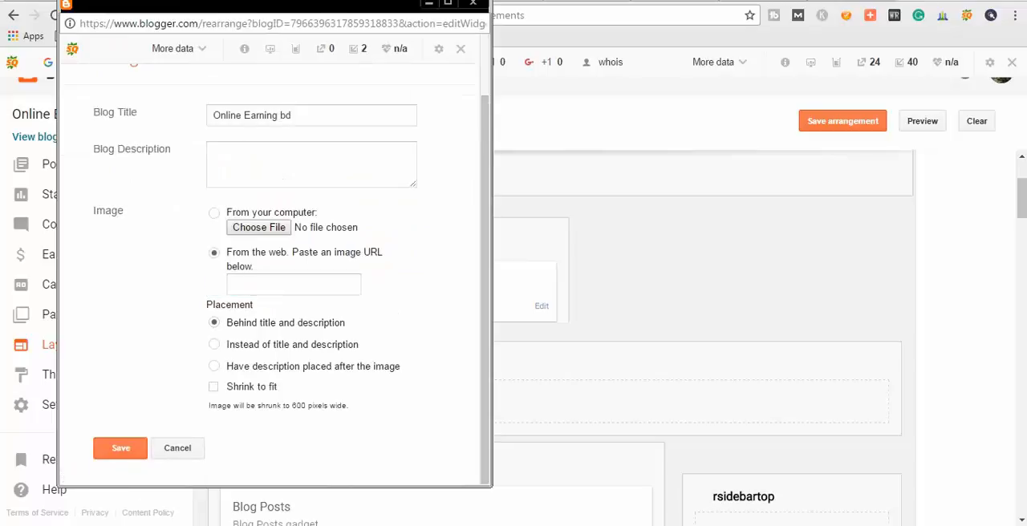
{"action": "left_click", "coordinate": [121, 448]}
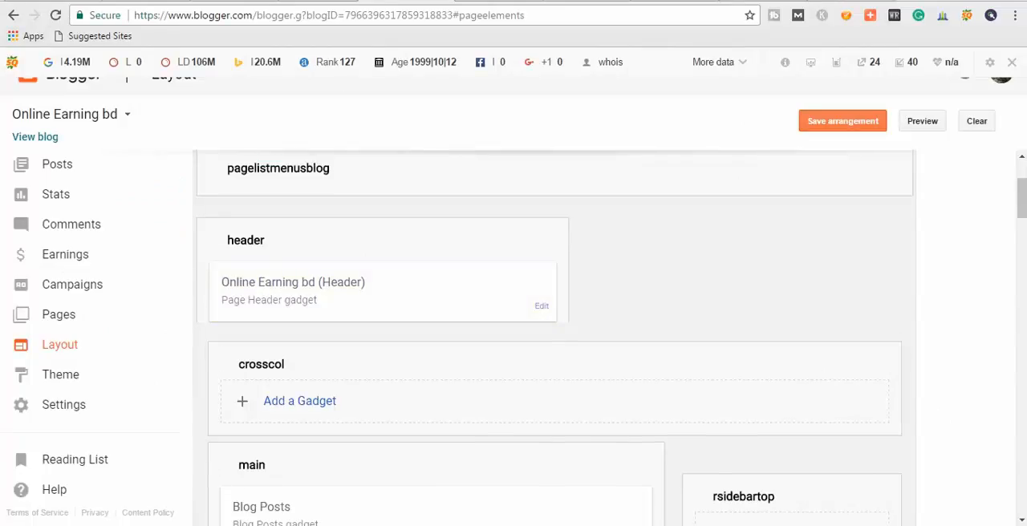
Remove the Popular Posts gadget from the sidebartab1 section of the blog's layout.
{"action": "scroll", "coordinate": [299, 250], "scroll_direction": "down", "scroll_amount": 4}
{"action": "scroll", "coordinate": [299, 251], "scroll_direction": "up", "scroll_amount": 2}
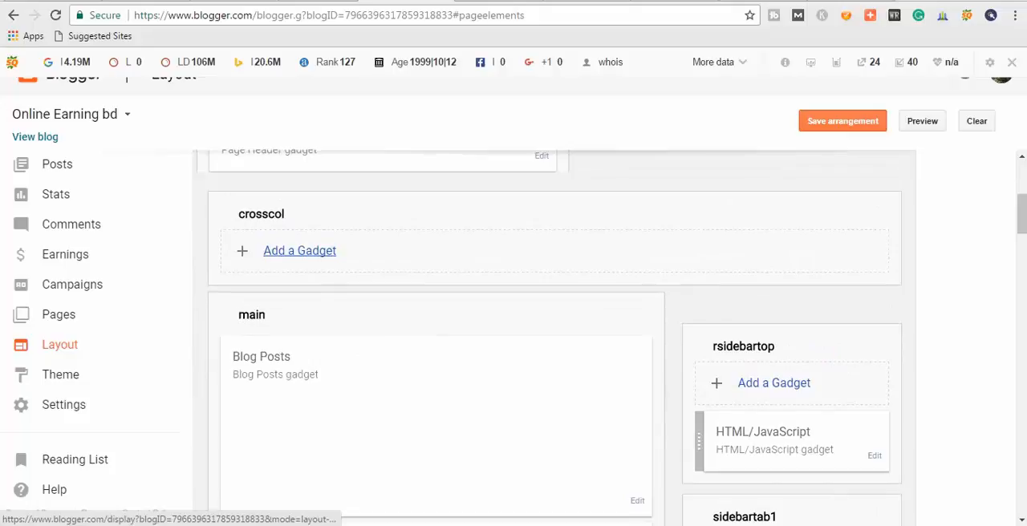
{"action": "scroll", "coordinate": [554, 338], "scroll_direction": "down", "scroll_amount": 1}
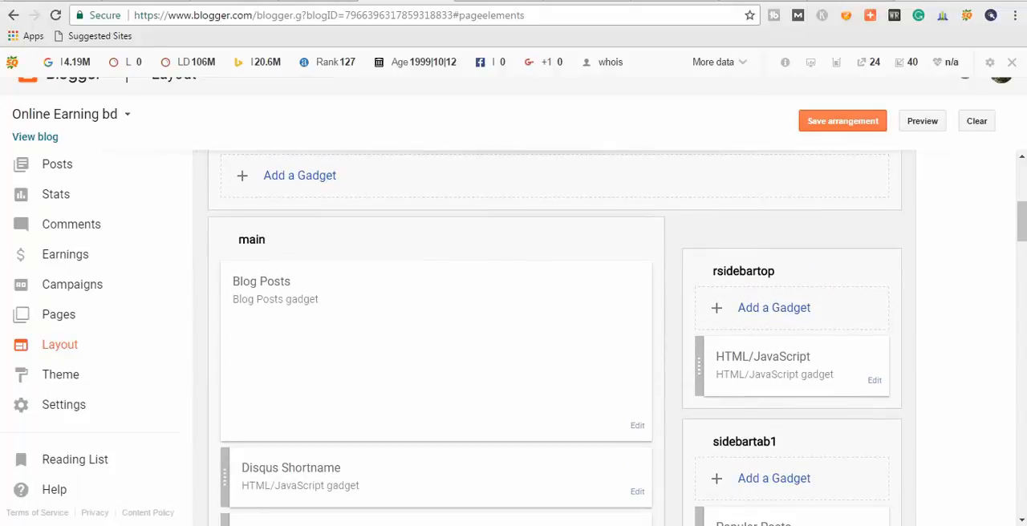
{"action": "scroll", "coordinate": [553, 337], "scroll_direction": "down", "scroll_amount": 1}
{"action": "scroll", "coordinate": [554, 337], "scroll_direction": "down", "scroll_amount": 1}
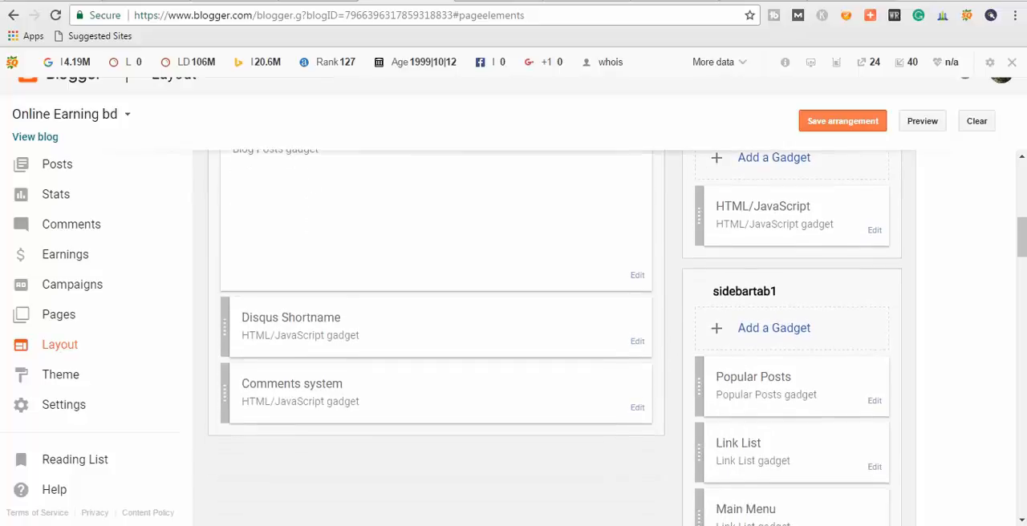
{"action": "scroll", "coordinate": [554, 337], "scroll_direction": "up", "scroll_amount": 1}
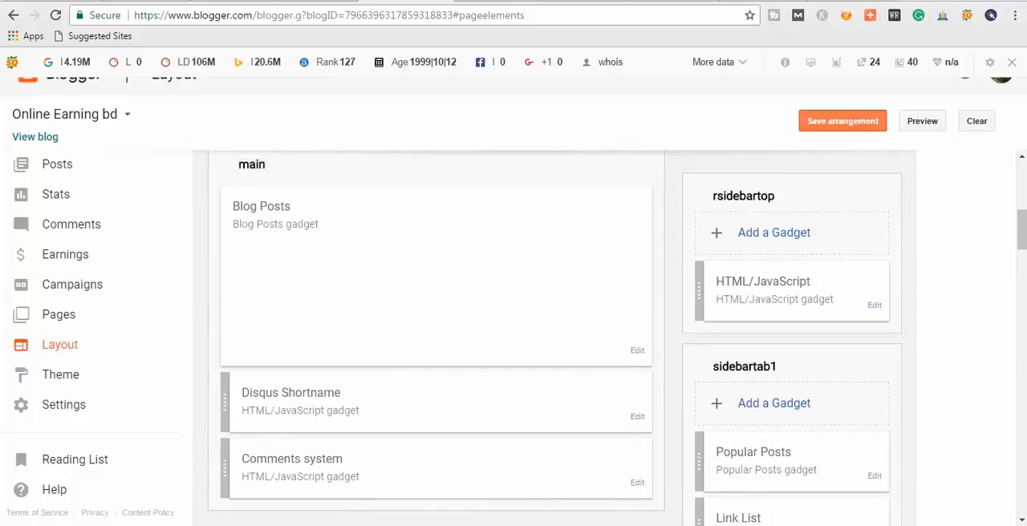
{"action": "scroll", "coordinate": [554, 337], "scroll_direction": "down", "scroll_amount": 1}
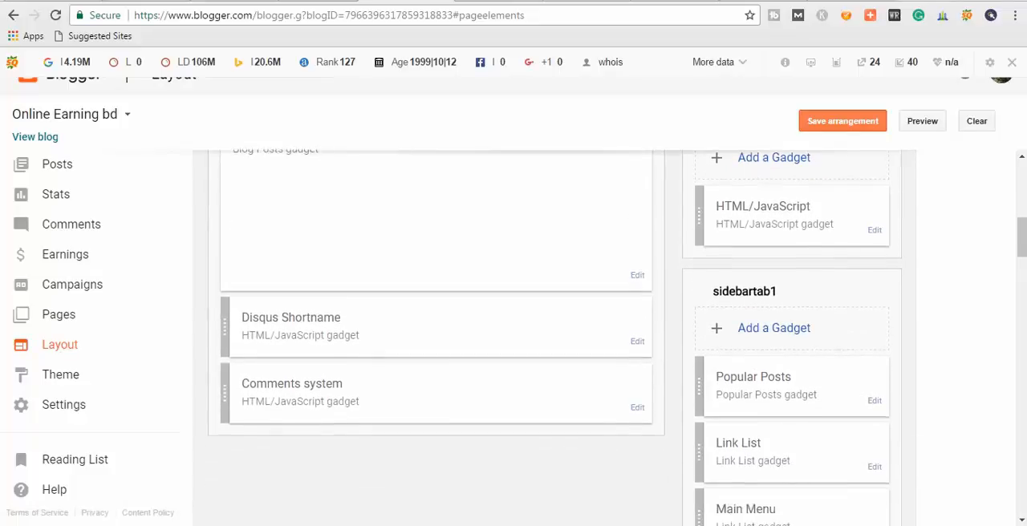
{"action": "scroll", "coordinate": [554, 338], "scroll_direction": "down", "scroll_amount": 1}
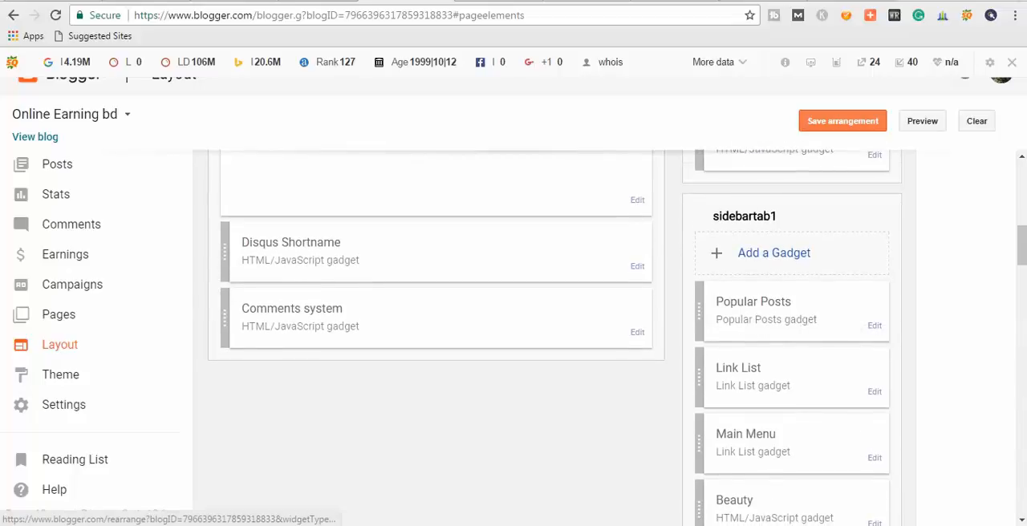
{"action": "scroll", "coordinate": [554, 337], "scroll_direction": "down", "scroll_amount": 1}
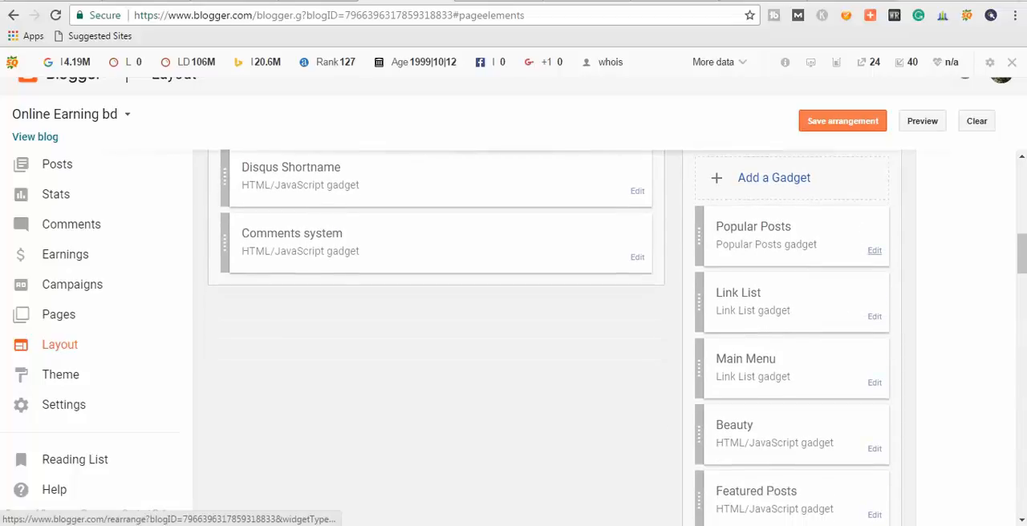
{"action": "left_click", "coordinate": [875, 250]}
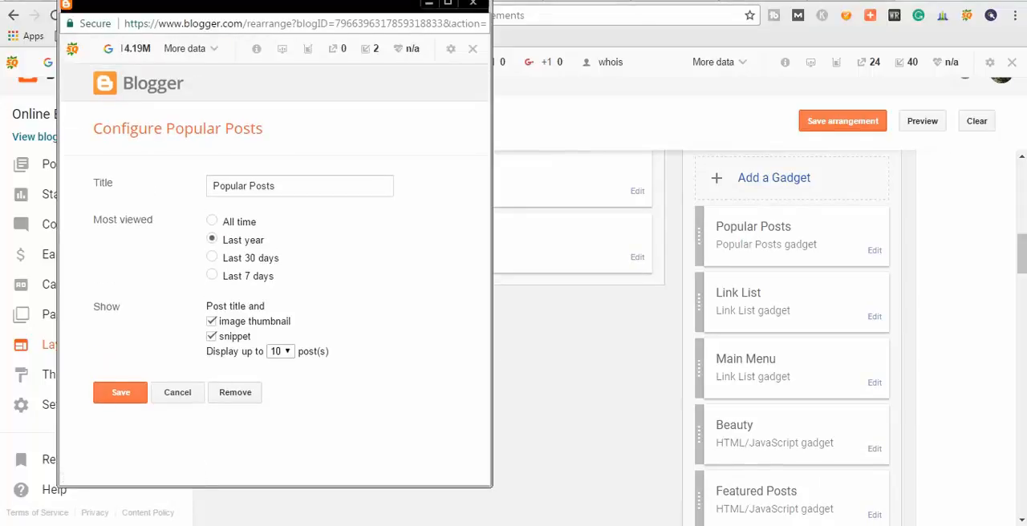
{"action": "left_click", "coordinate": [236, 393]}
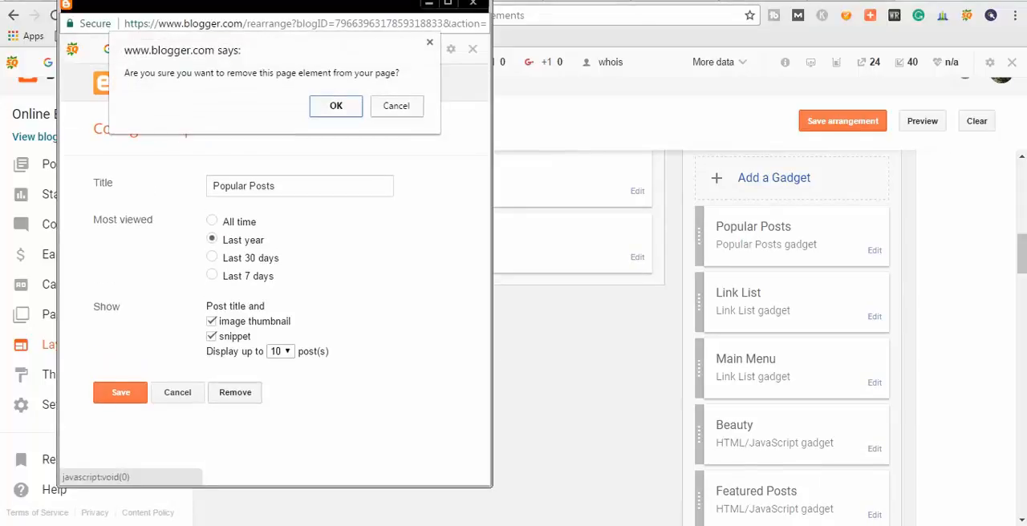
{"action": "left_click", "coordinate": [336, 105]}
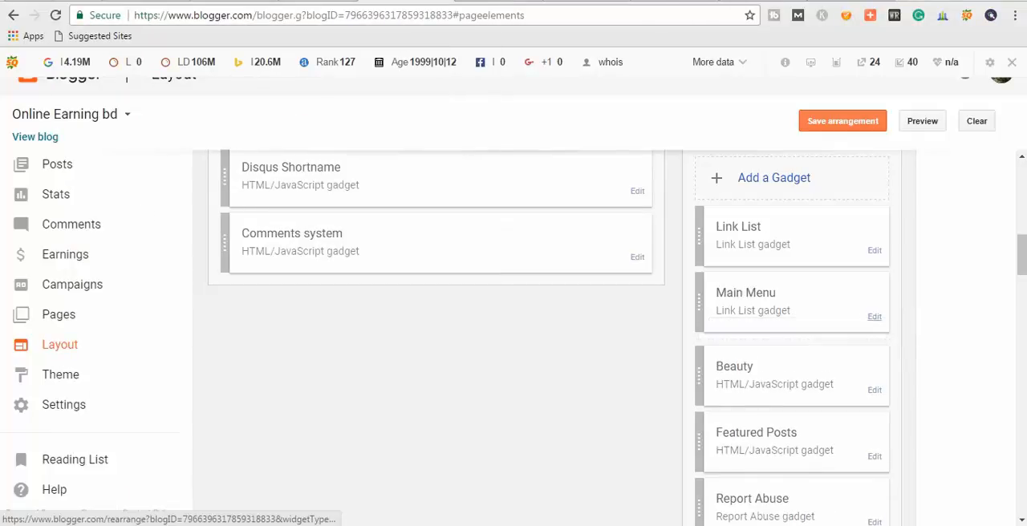
Remove the Main Menu link list gadget from sidebartab1, and reload the blog's home page to check its sidebar.
{"action": "left_click", "coordinate": [875, 316]}
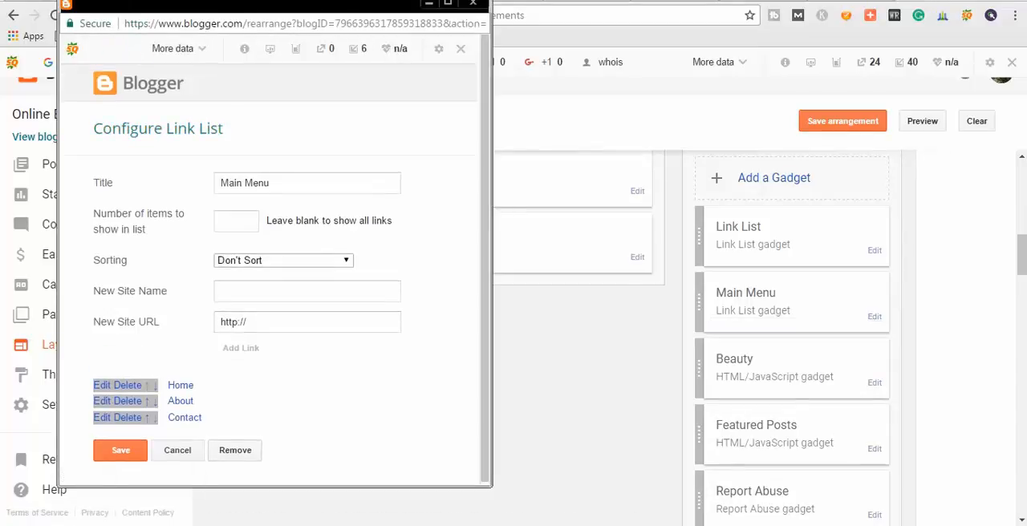
{"action": "left_click", "coordinate": [235, 450]}
{"action": "key", "text": "Return"}
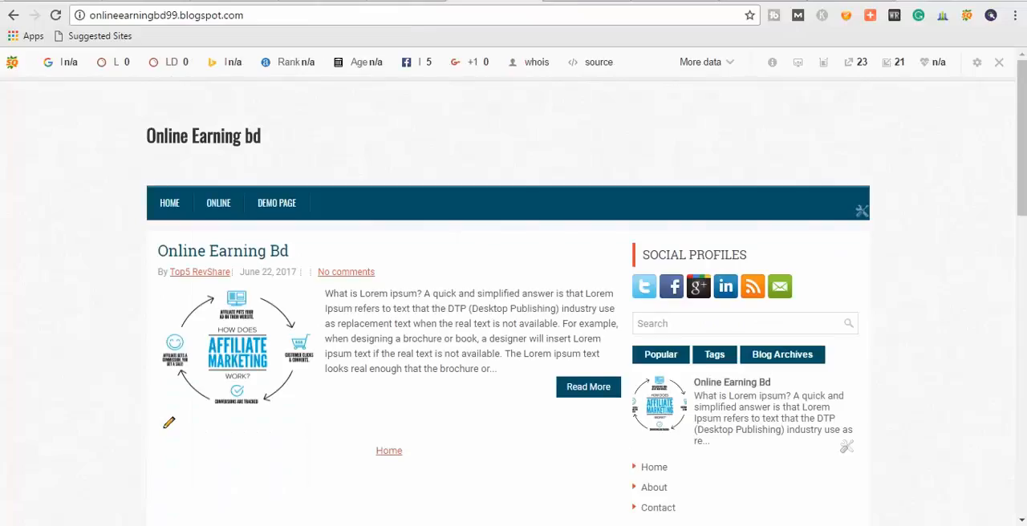
{"action": "left_click", "coordinate": [55, 16]}
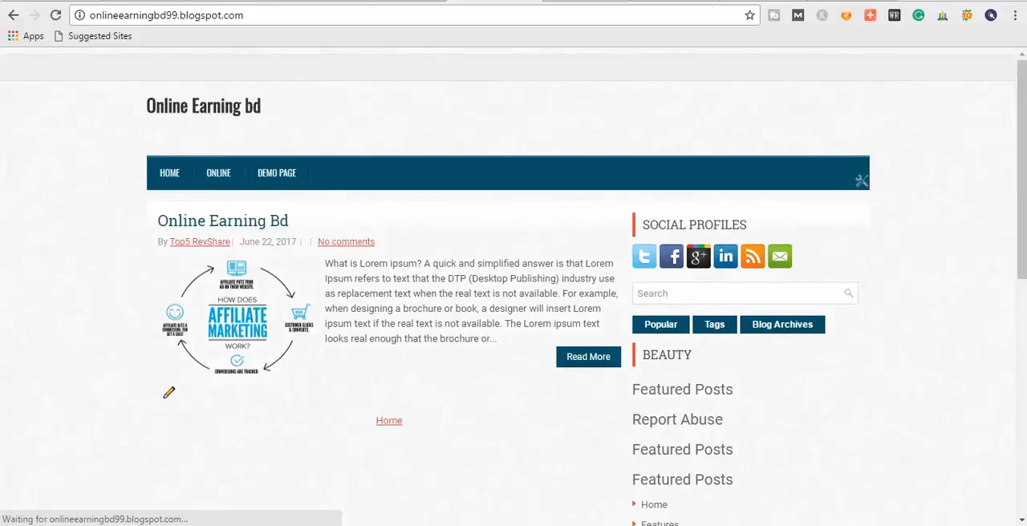
{"action": "scroll", "coordinate": [507, 303], "scroll_direction": "down", "scroll_amount": 1}
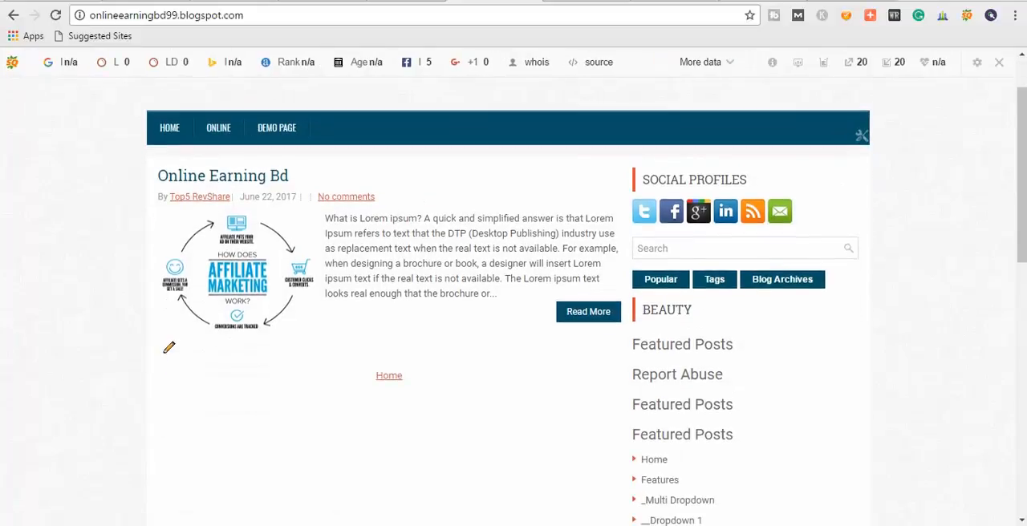
{"action": "scroll", "coordinate": [513, 305], "scroll_direction": "down", "scroll_amount": 1}
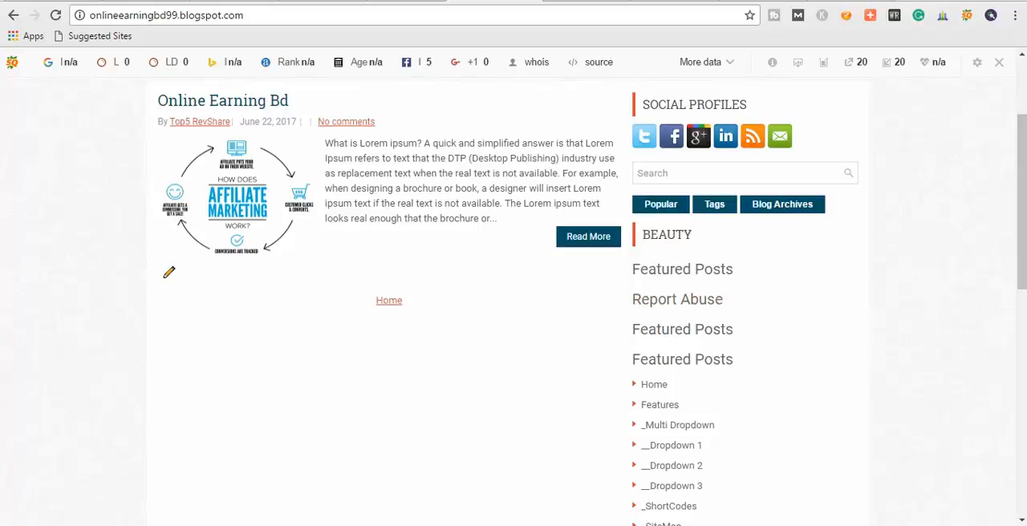
Return to the blog's layout and remove the Beauty gadget and the first Featured Posts gadget from sidebartab1.
{"action": "key", "text": "ctrl+shift+Tab"}
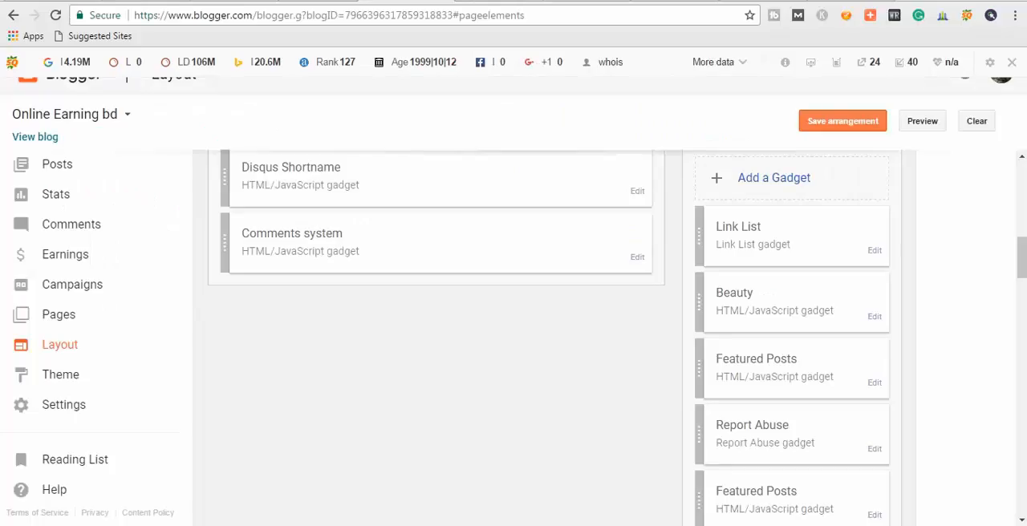
{"action": "left_click", "coordinate": [875, 317]}
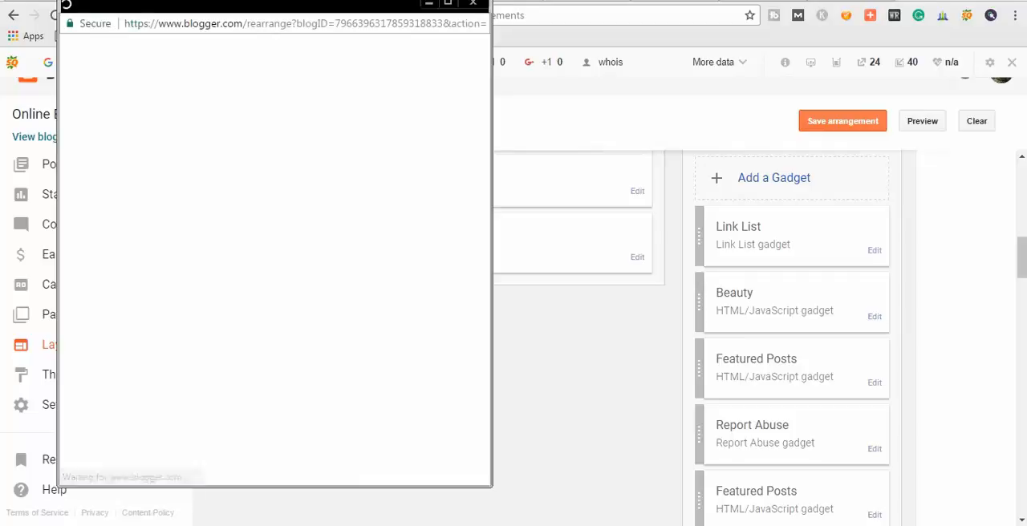
{"action": "left_click", "coordinate": [235, 445]}
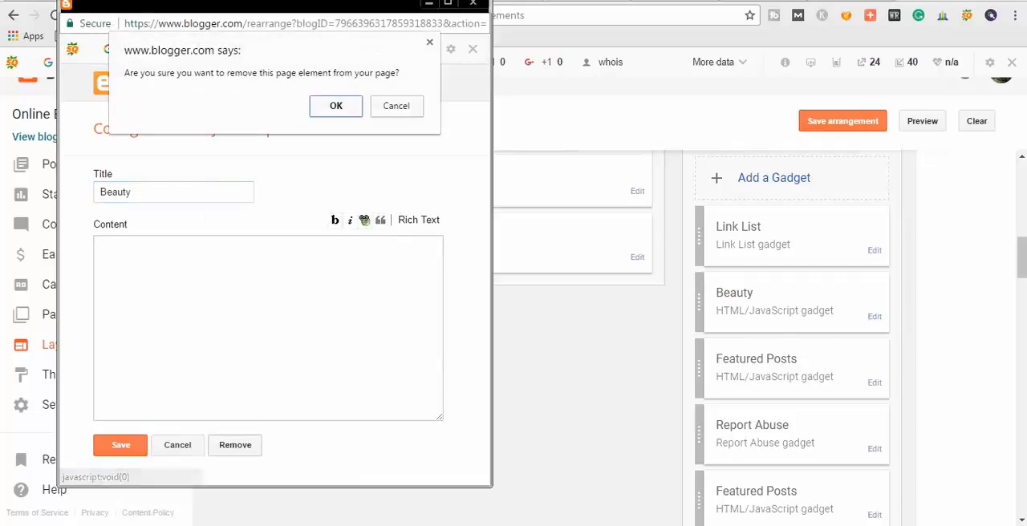
{"action": "left_click", "coordinate": [336, 105]}
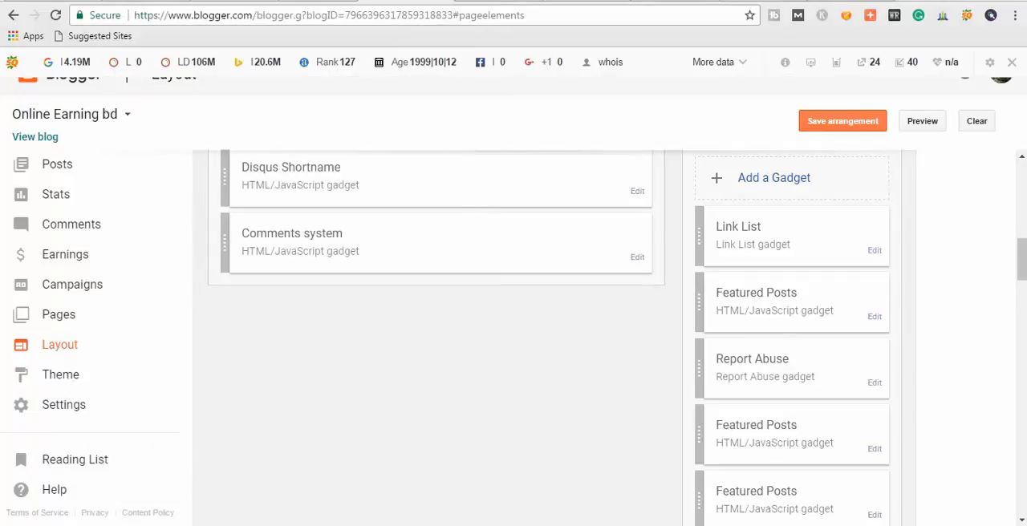
{"action": "left_click", "coordinate": [874, 317]}
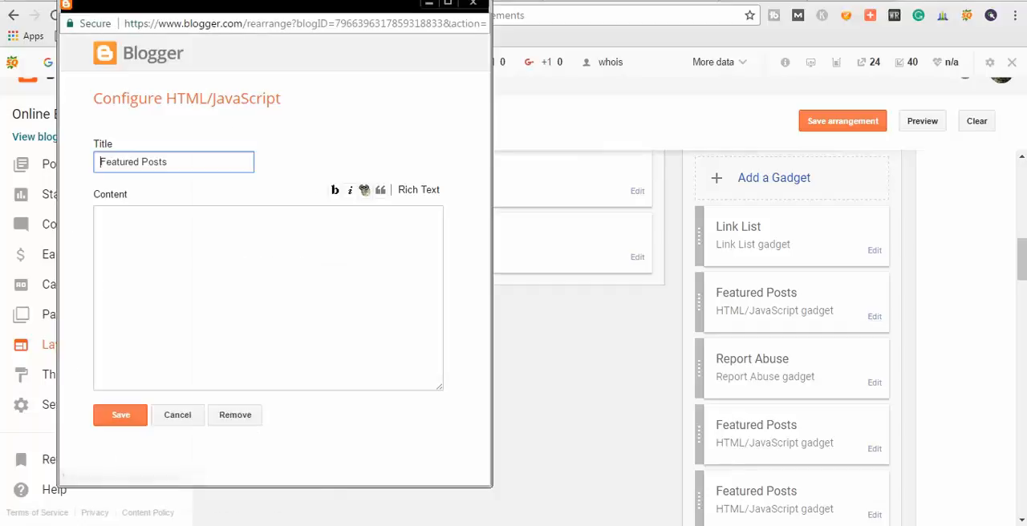
{"action": "left_click", "coordinate": [235, 445]}
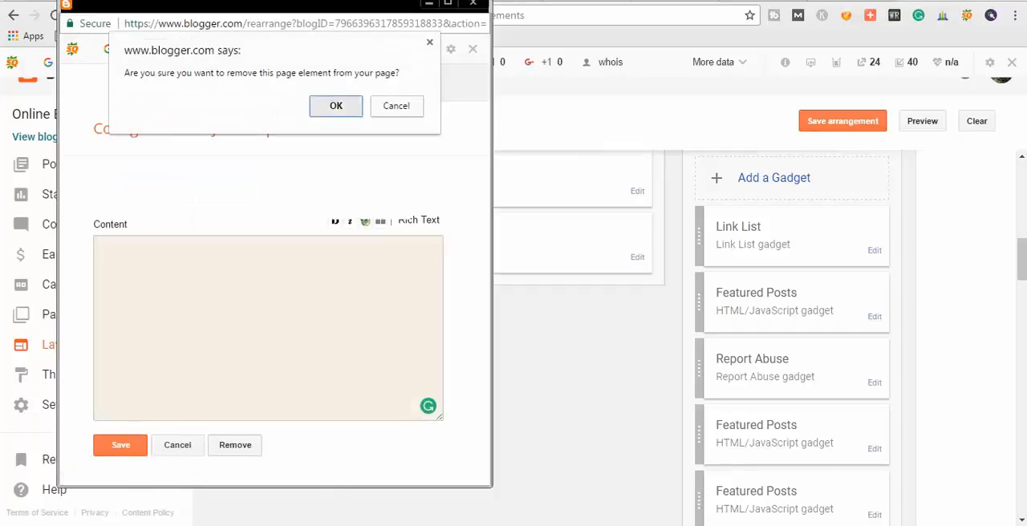
{"action": "left_click", "coordinate": [336, 105]}
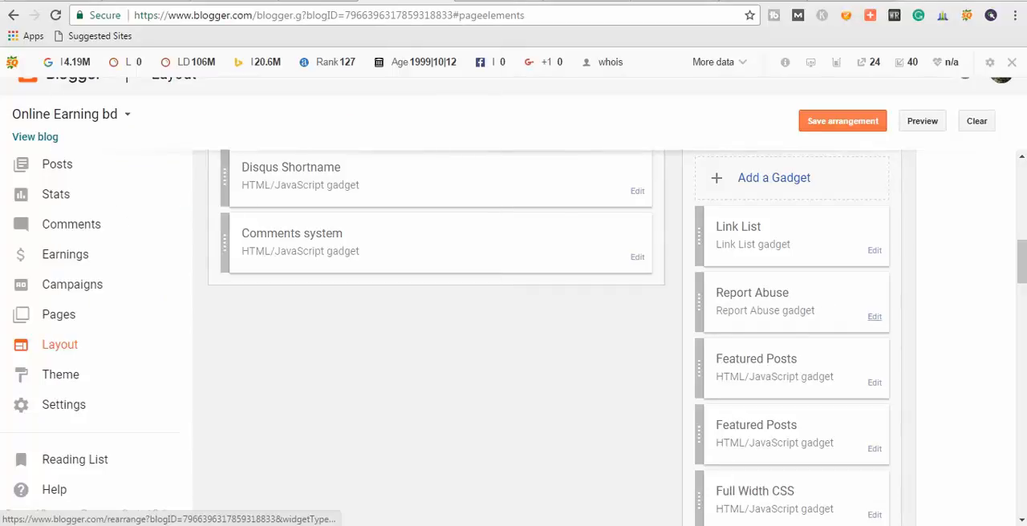
Remove the Report Abuse gadget and the Featured Posts gadget that follows it from sidebartab1.
{"action": "left_click", "coordinate": [875, 316]}
{"action": "left_click", "coordinate": [235, 194]}
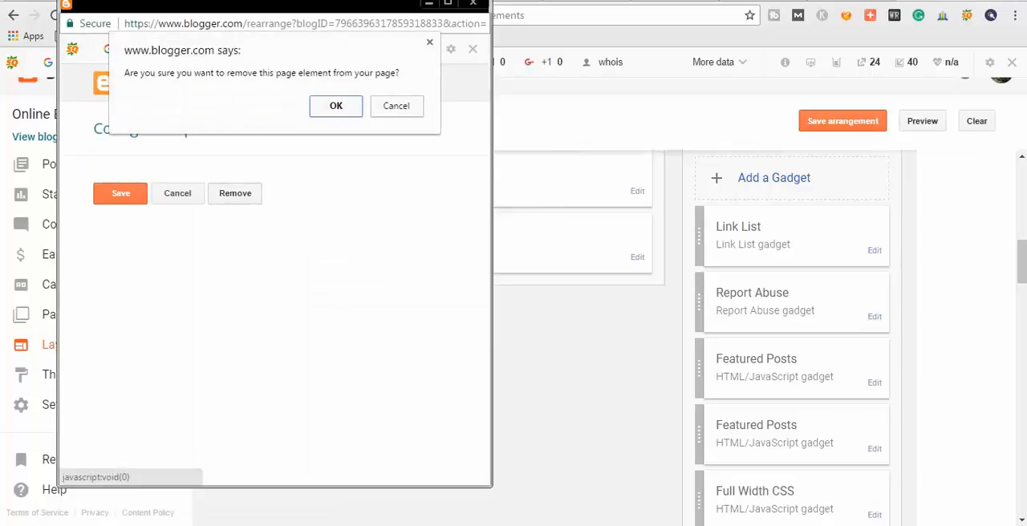
{"action": "left_click", "coordinate": [337, 105]}
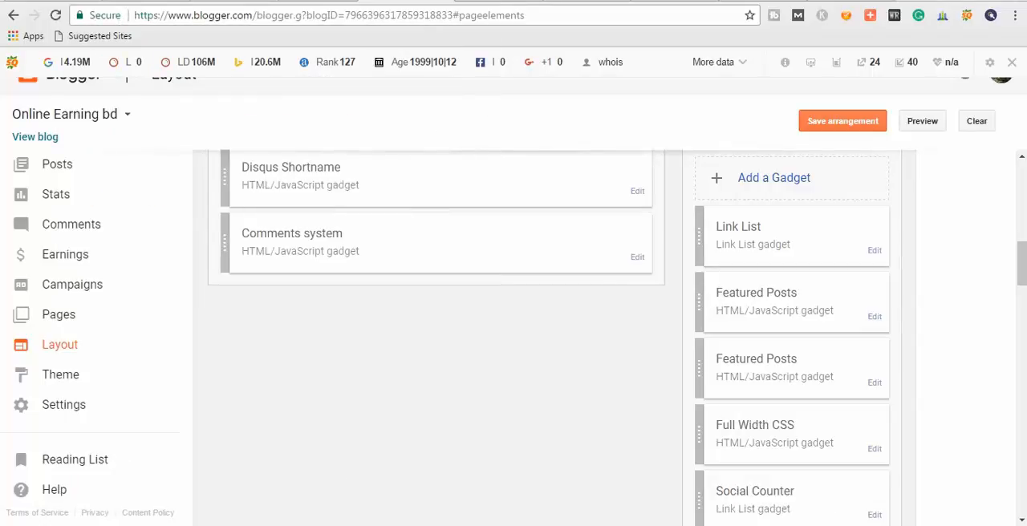
{"action": "left_click", "coordinate": [875, 317]}
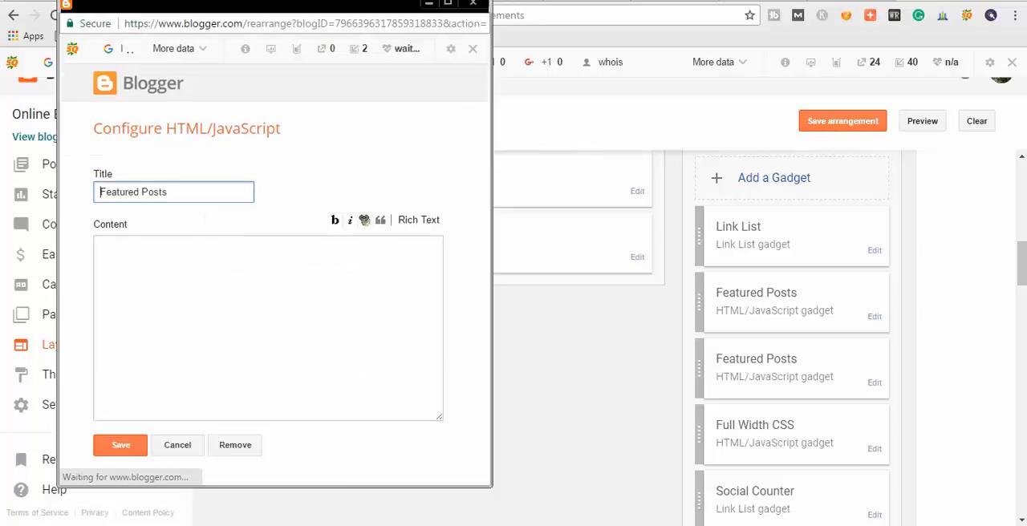
{"action": "left_click", "coordinate": [235, 445]}
{"action": "left_click", "coordinate": [337, 105]}
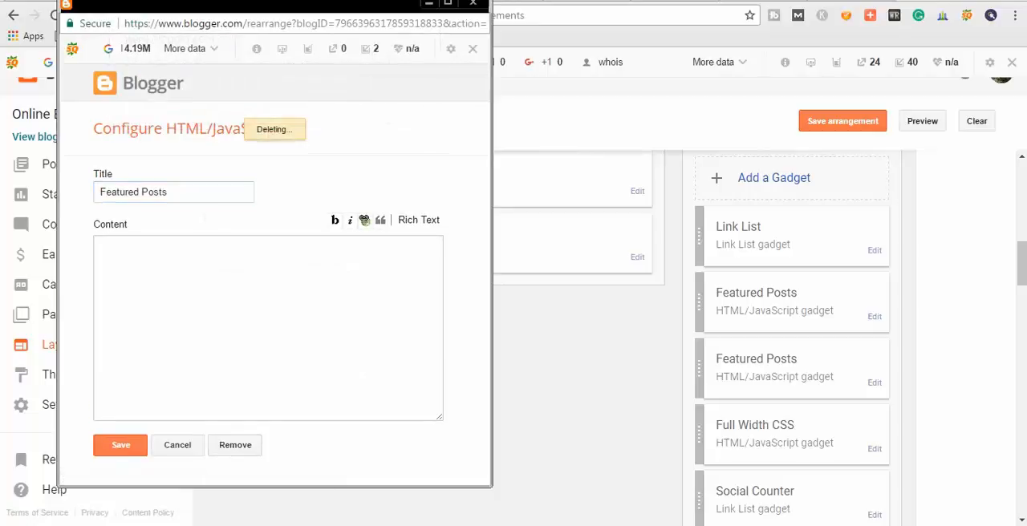
Look through the remaining gadgets in the layout's sidebar and footer sections.
{"action": "scroll", "coordinate": [545, 337], "scroll_direction": "down", "scroll_amount": 5}
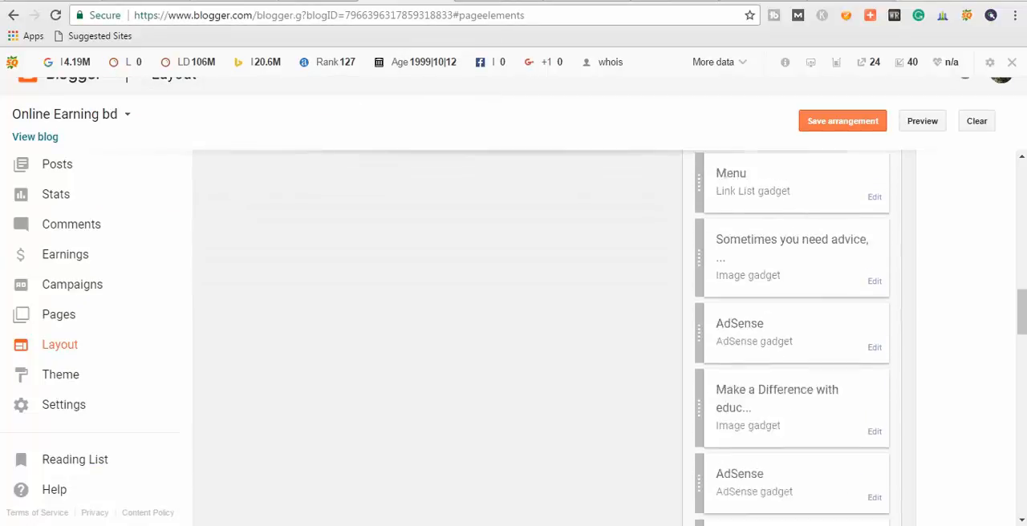
{"action": "scroll", "coordinate": [774, 358], "scroll_direction": "down", "scroll_amount": 15}
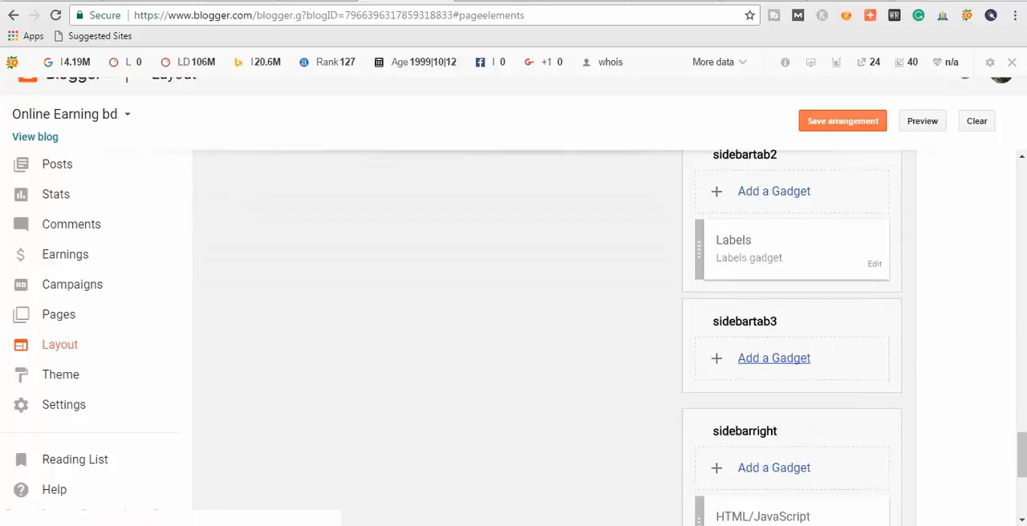
{"action": "scroll", "coordinate": [775, 358], "scroll_direction": "up", "scroll_amount": 8}
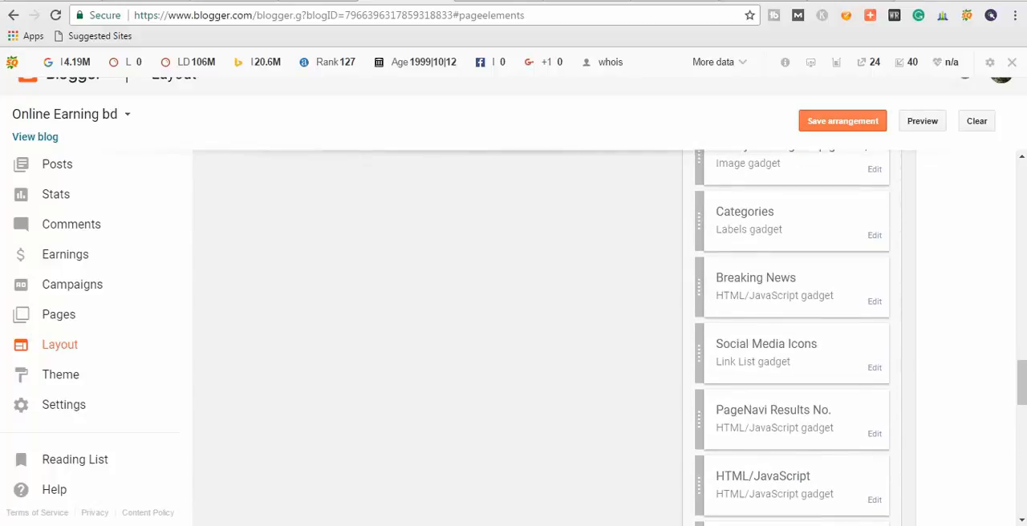
{"action": "scroll", "coordinate": [793, 337], "scroll_direction": "up", "scroll_amount": 5}
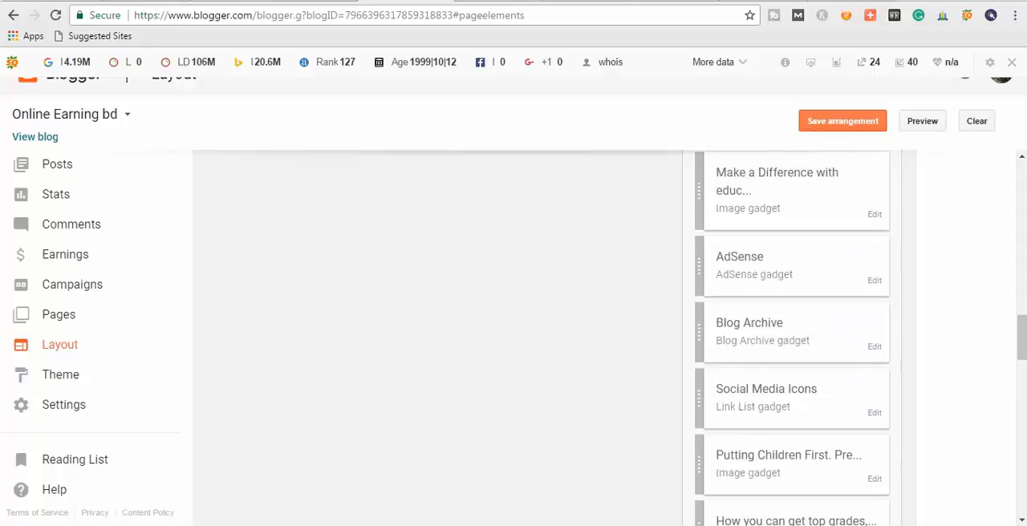
{"action": "scroll", "coordinate": [793, 337], "scroll_direction": "down", "scroll_amount": 10}
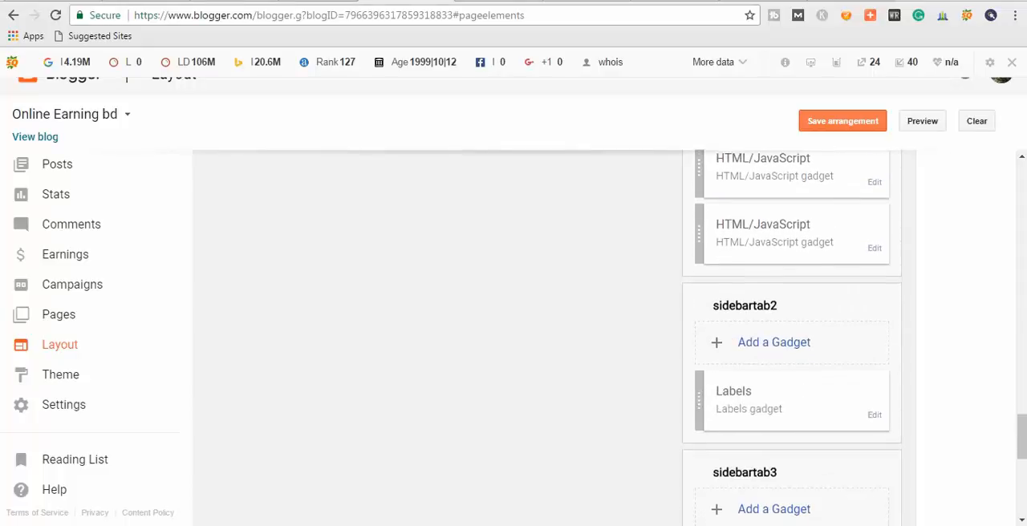
{"action": "scroll", "coordinate": [793, 337], "scroll_direction": "down", "scroll_amount": 1}
{"action": "scroll", "coordinate": [792, 337], "scroll_direction": "down", "scroll_amount": 4}
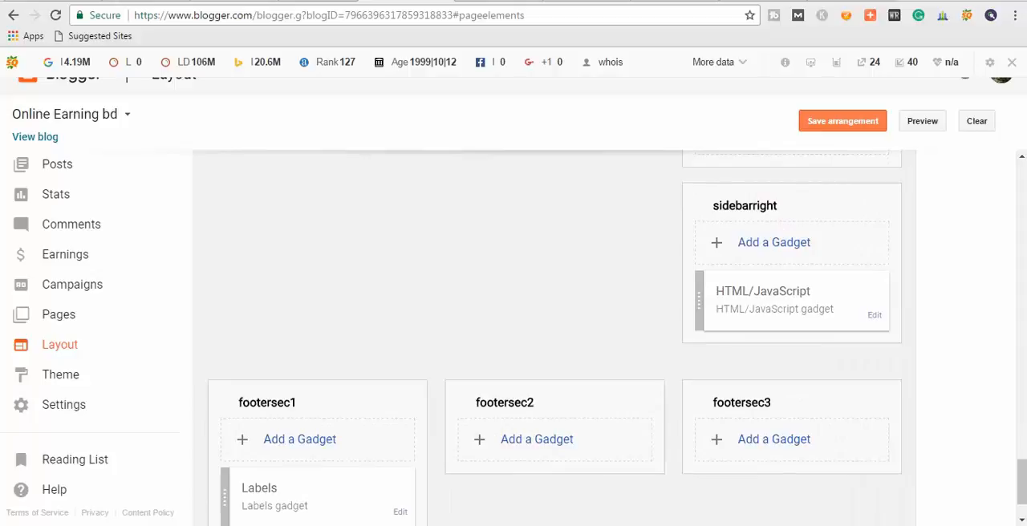
{"action": "scroll", "coordinate": [539, 362], "scroll_direction": "down", "scroll_amount": 1}
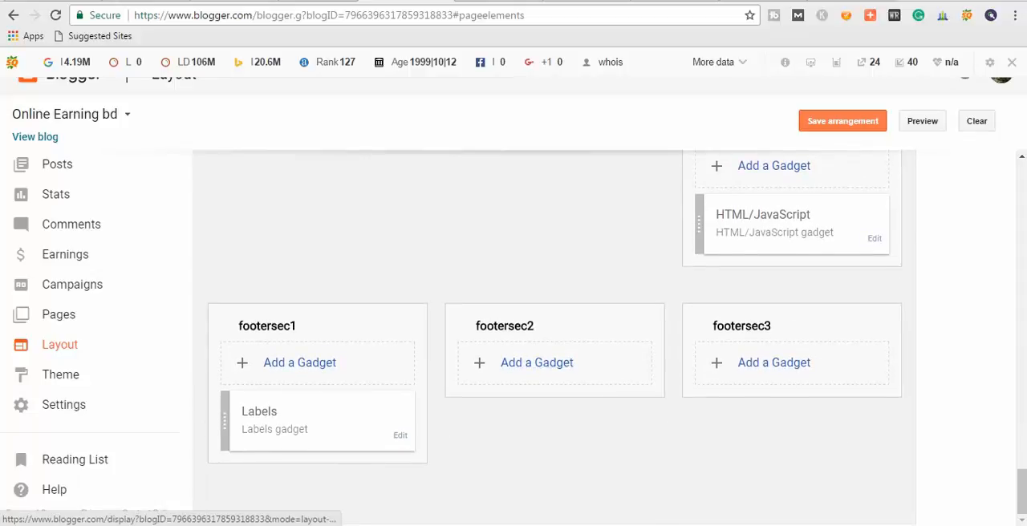
{"action": "scroll", "coordinate": [540, 362], "scroll_direction": "up", "scroll_amount": 4}
{"action": "scroll", "coordinate": [793, 337], "scroll_direction": "up", "scroll_amount": 15}
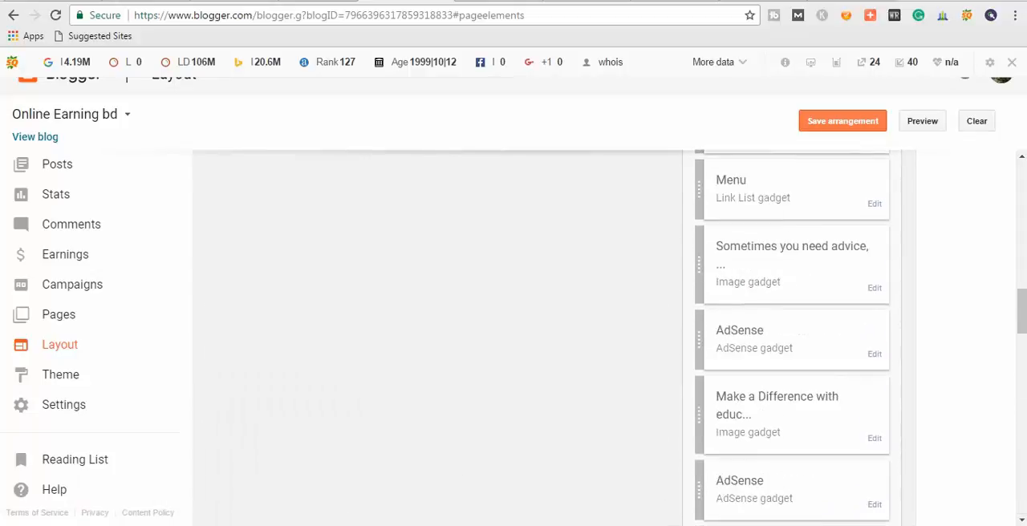
Save the layout arrangement and reload the blog's home page.
{"action": "left_click", "coordinate": [843, 121]}
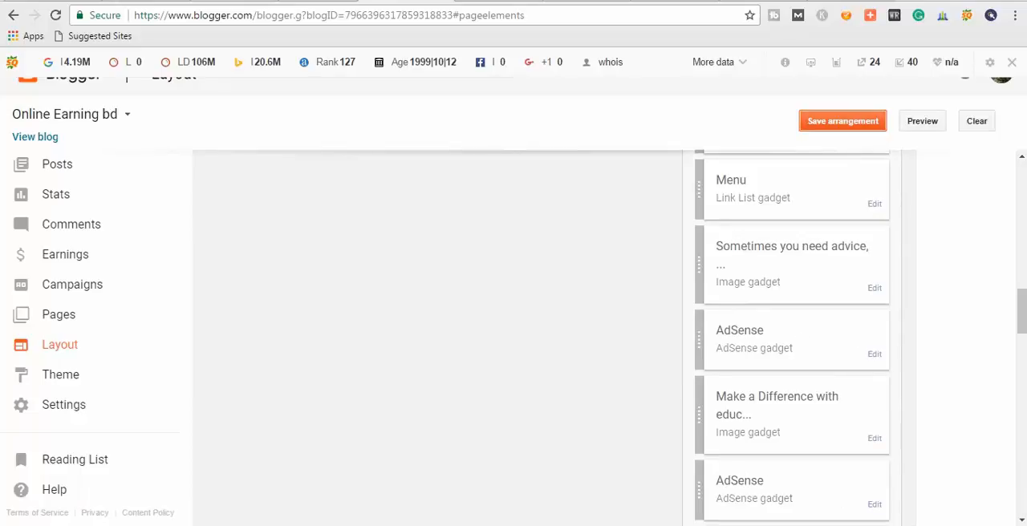
{"action": "scroll", "coordinate": [793, 337], "scroll_direction": "up", "scroll_amount": 3}
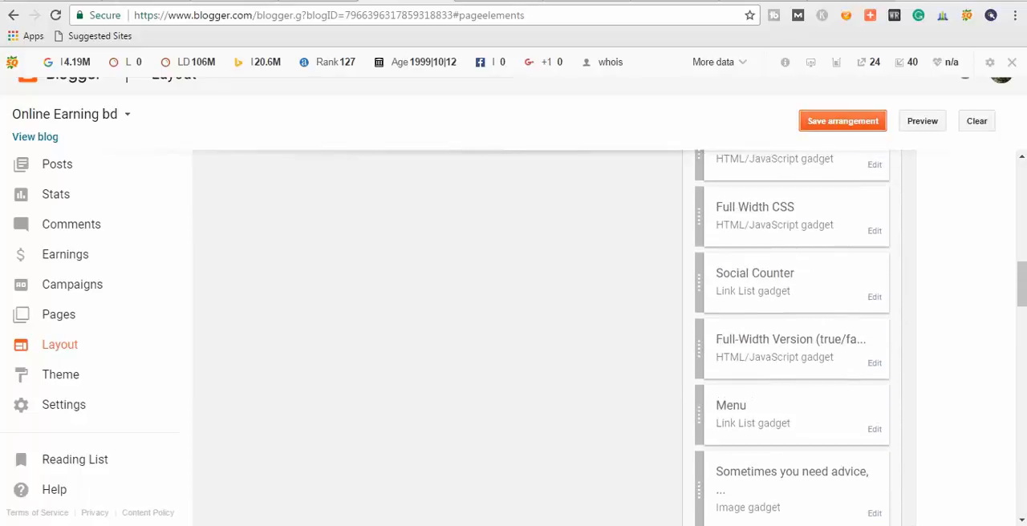
{"action": "left_click", "coordinate": [517, 2]}
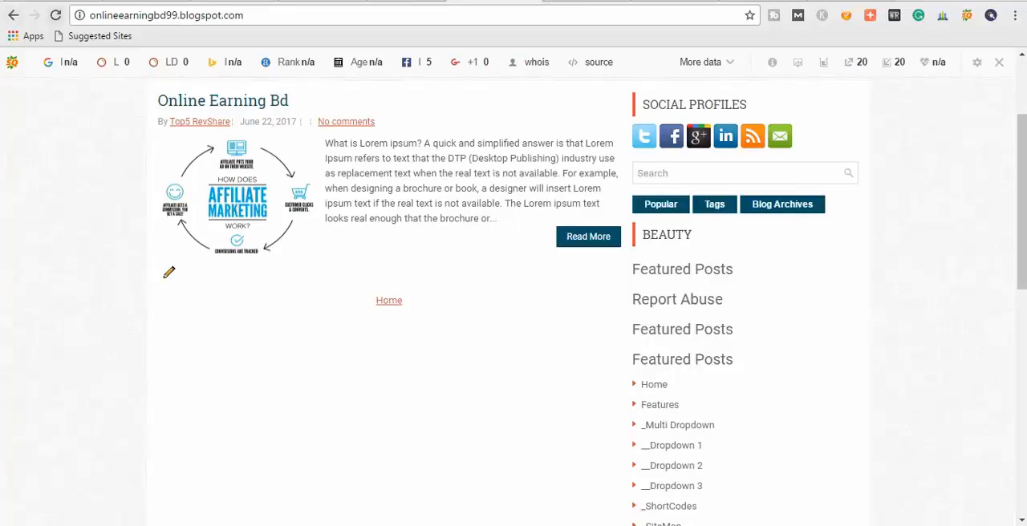
{"action": "key", "text": "F5"}
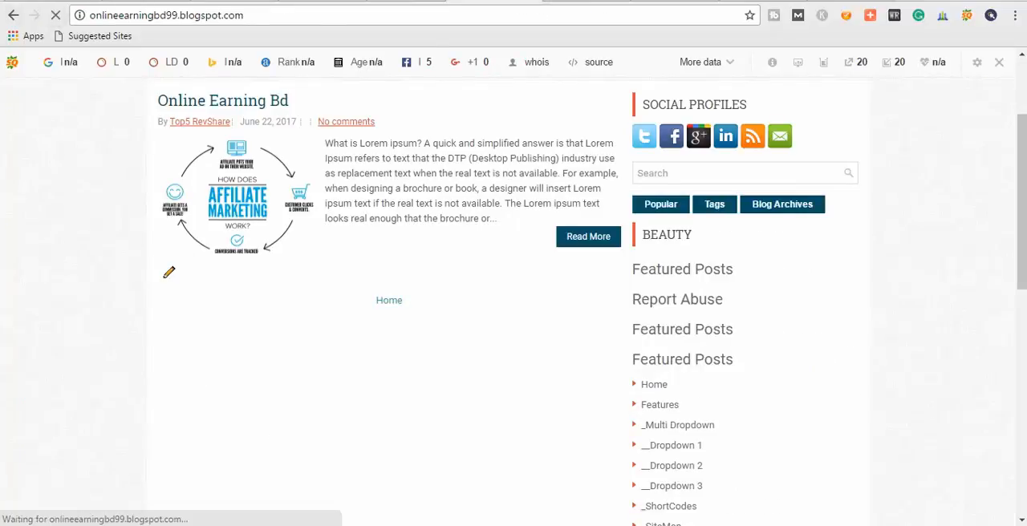